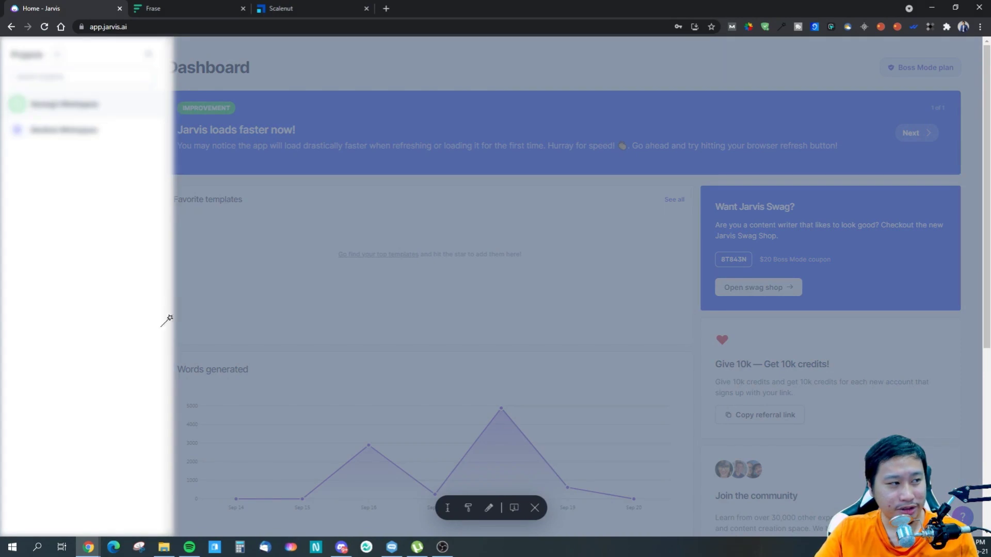
- Close the workspace switcher and return to the dashboard
left_click(254, 276)
left_click(62, 480)
left_click(273, 390)
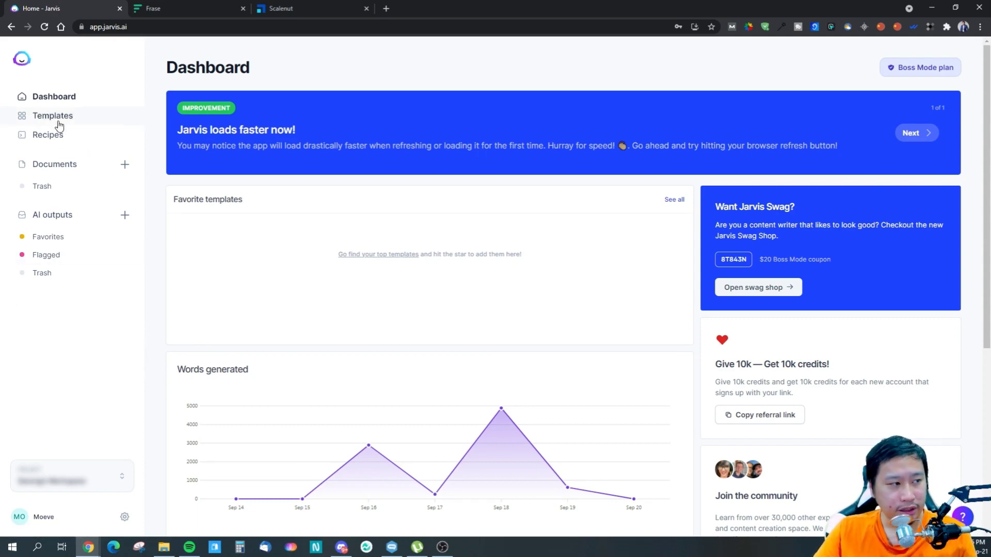
- Create a new document using the blog post workflow
left_click(124, 165)
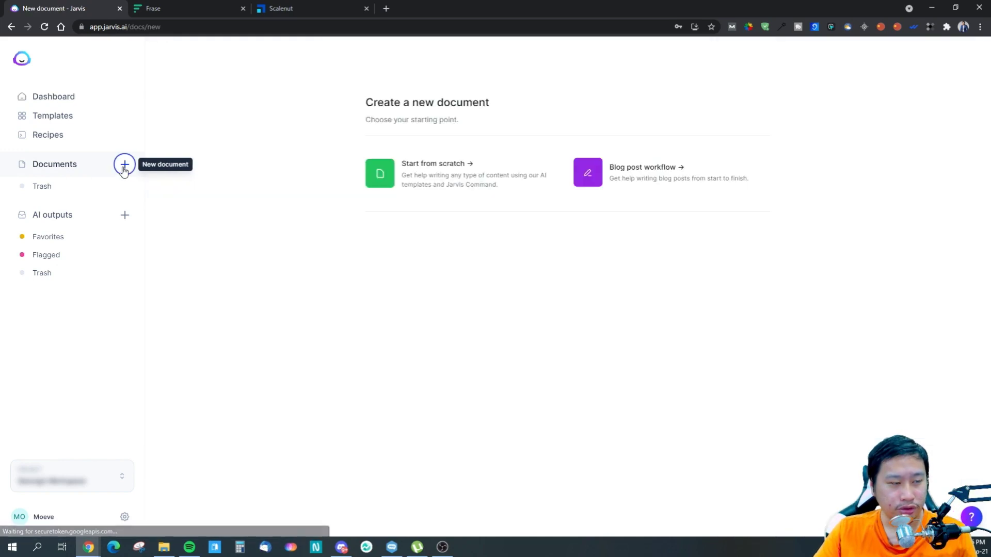
left_click(671, 186)
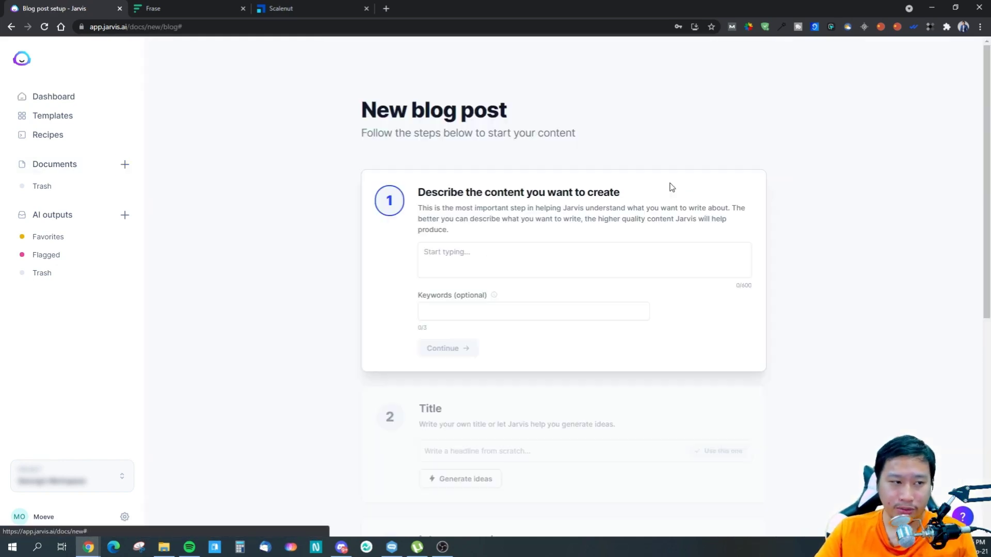
- Write "Cherry MX Switch Gaming Keyboard" in the content description and cut it back out
left_click(526, 270)
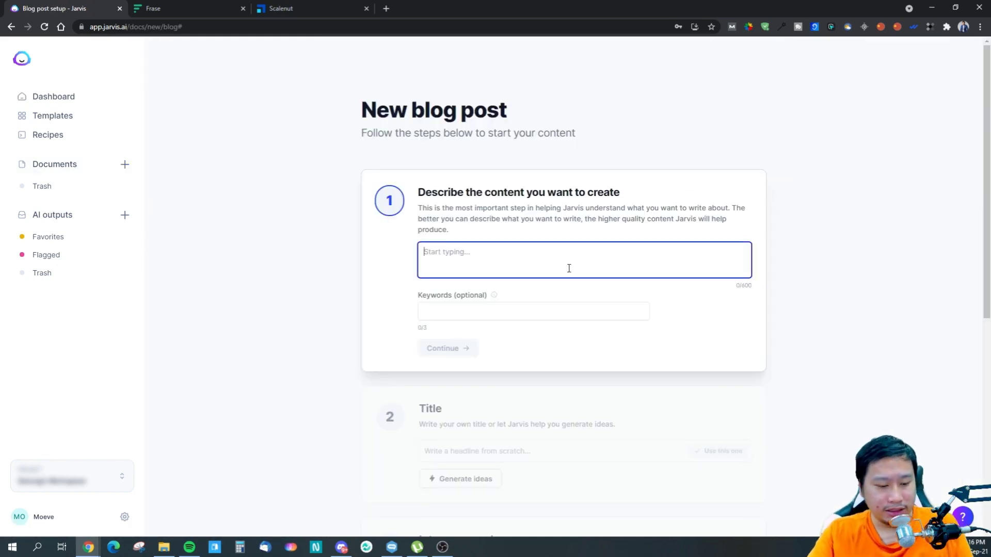
type("Cherr")
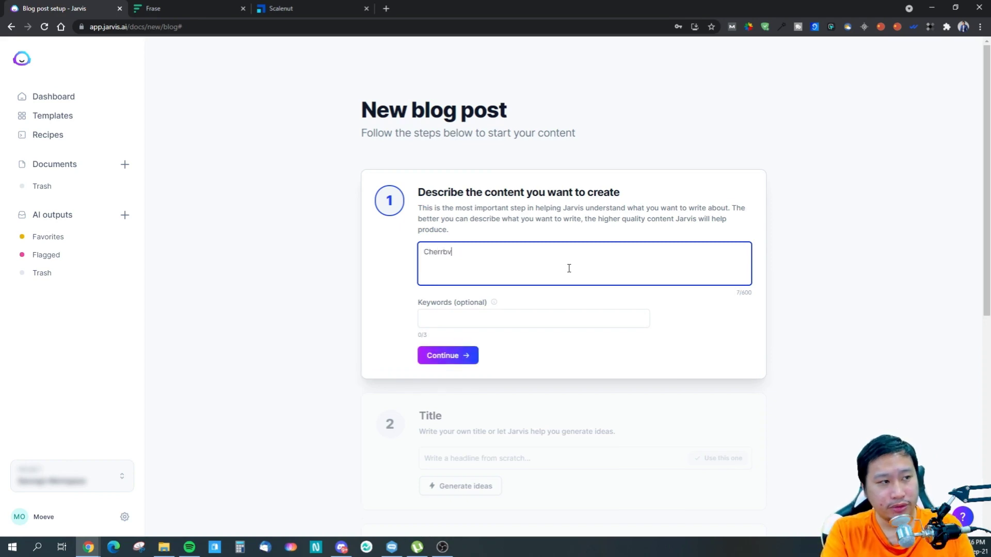
type("y MX Switch Gaming Keyboard")
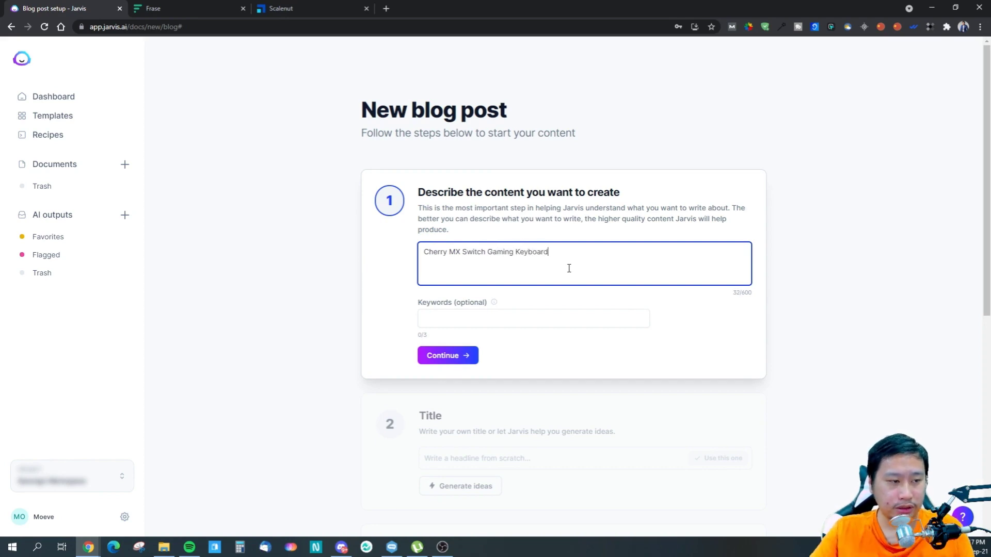
left_click_drag(568, 259, 342, 255)
key("BackSpace")
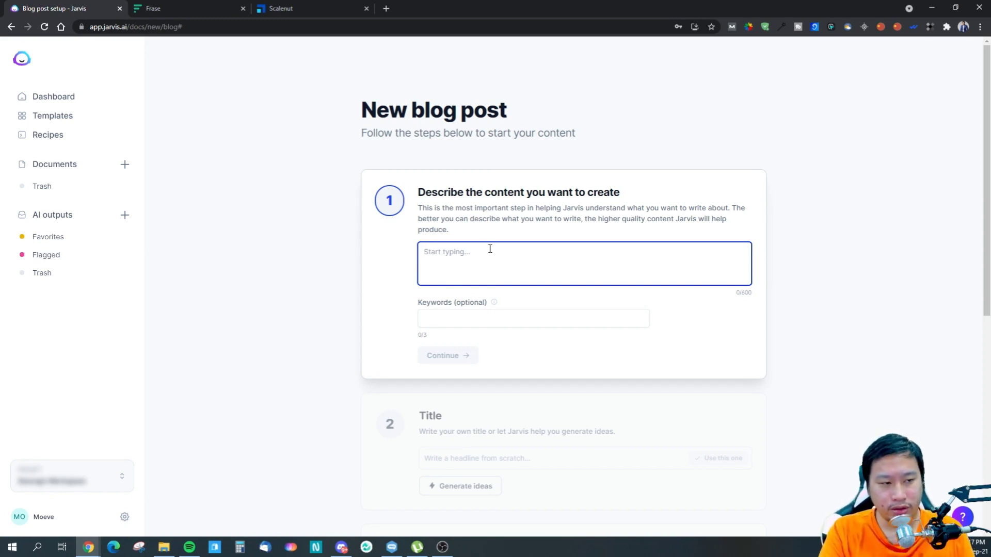
type("I")
key("BackSpace")
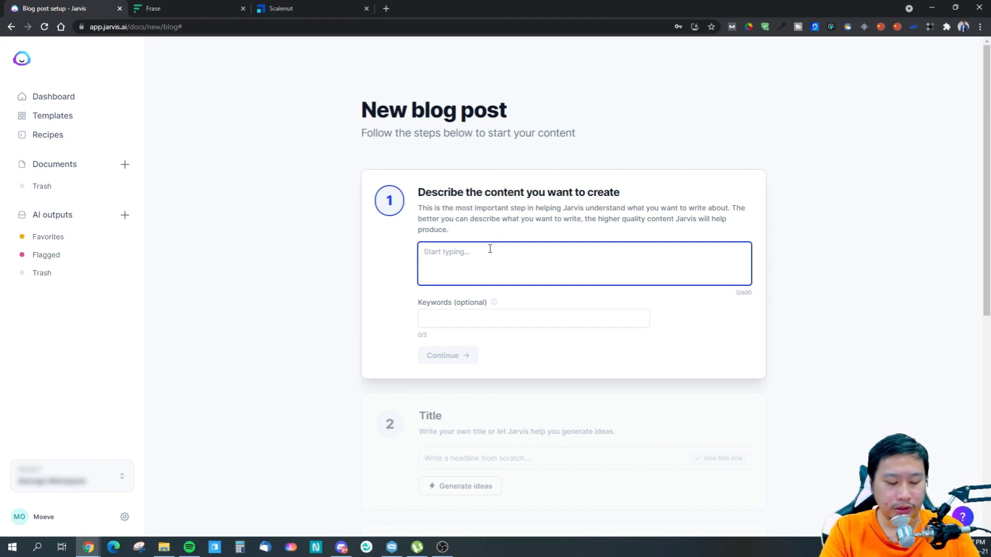
type("wh")
key("BackSpace")
key("BackSpace")
type("What")
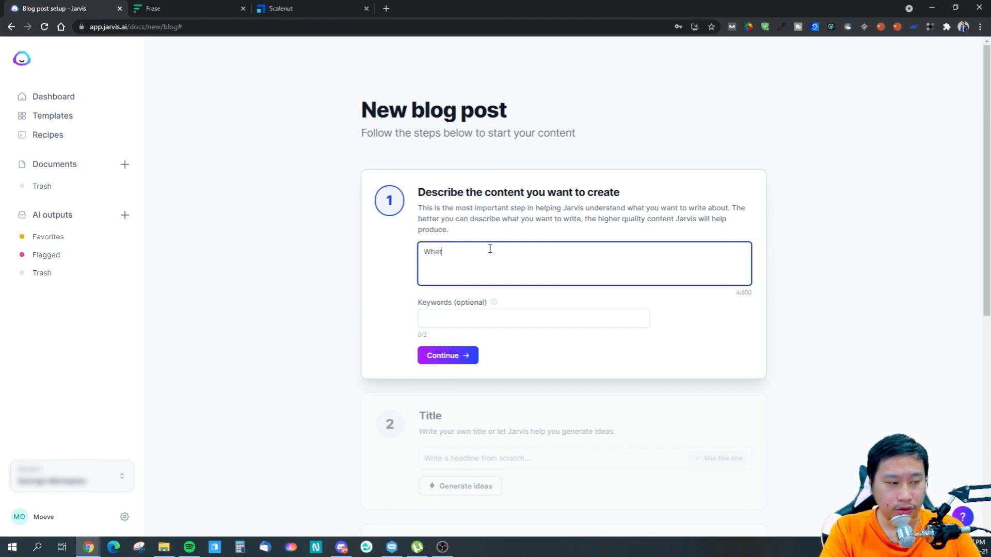
key("BackSpace")
key("BackSpace")
key("BackSpace")
key("BackSpace")
key("BackSpace")
- Start the content description with "I want to write an article about what cherry mx switches are and why they are"
type("I")
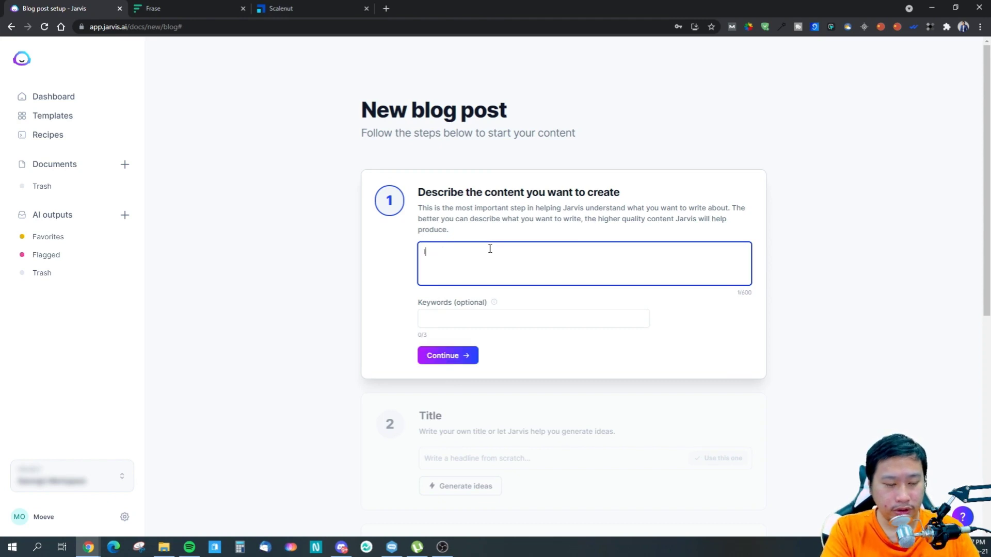
type(" want to ")
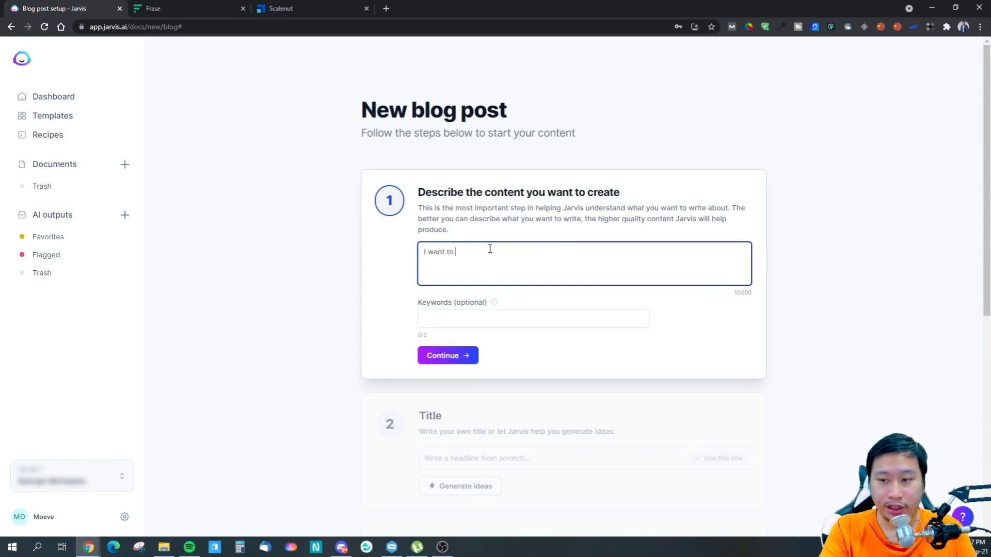
type("write")
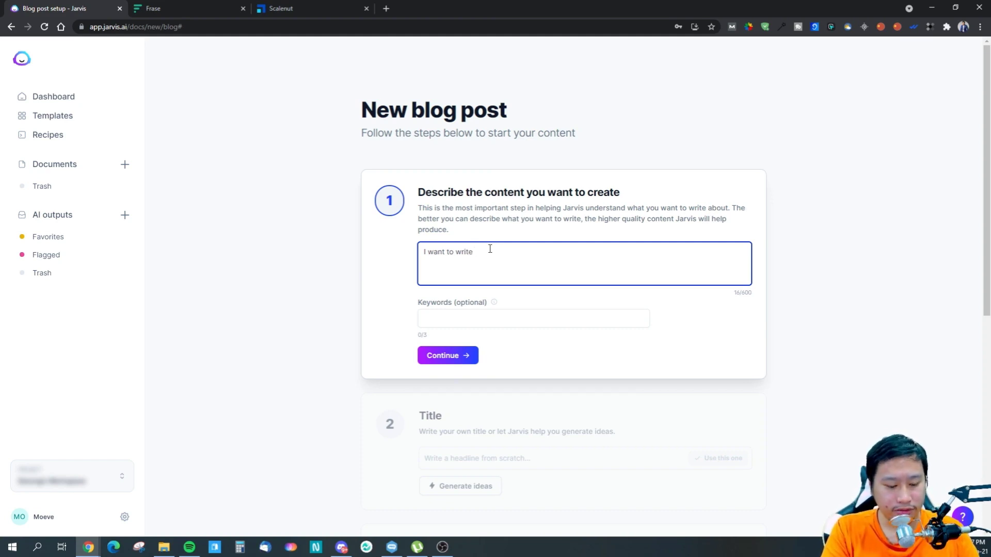
type("an articl")
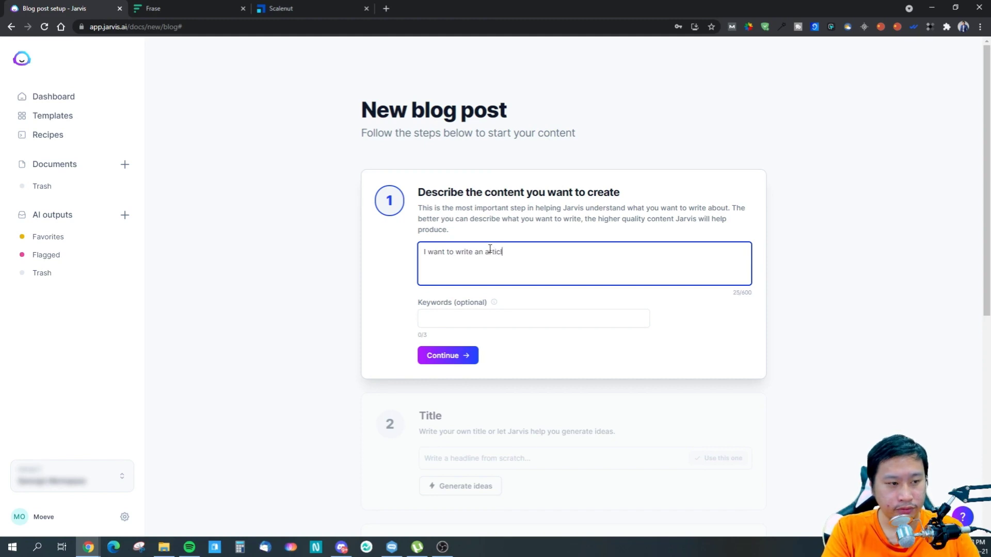
type("e about what cherry mx switches are and why")
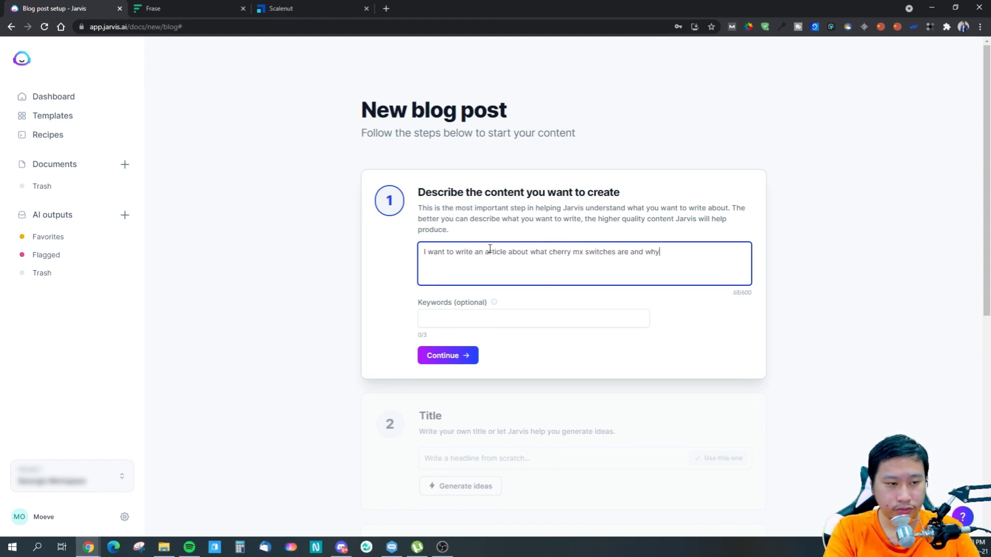
type(" they are so widely ")
type("used by ")
type("gamers aoru")
- Continue the description sentence with "so widely used by professional"
key("BackSpace")
key("BackSpace")
key("BackSpace")
key("BackSpace")
key("BackSpace")
key("BackSpace")
key("BackSpace")
key("BackSpace")
key("BackSpace")
key("BackSpace")
key("BackSpace")
type("proces")
key("BackSpace")
key("BackSpace")
key("BackSpace")
type("fessional")
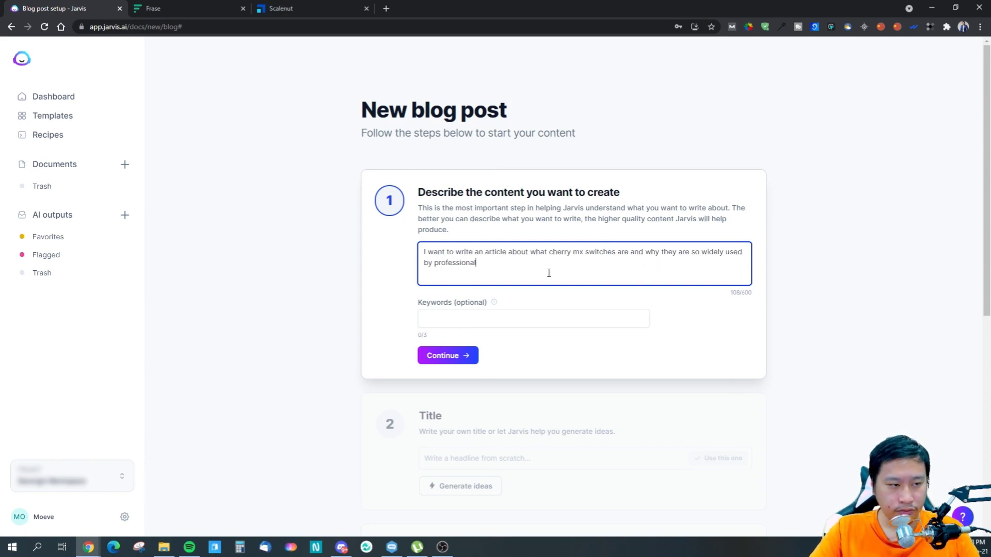
- Replace "they" before "are so widely used" with "the keyboards made with them"
left_click(676, 252)
key("BackSpace")
type("keyboard")
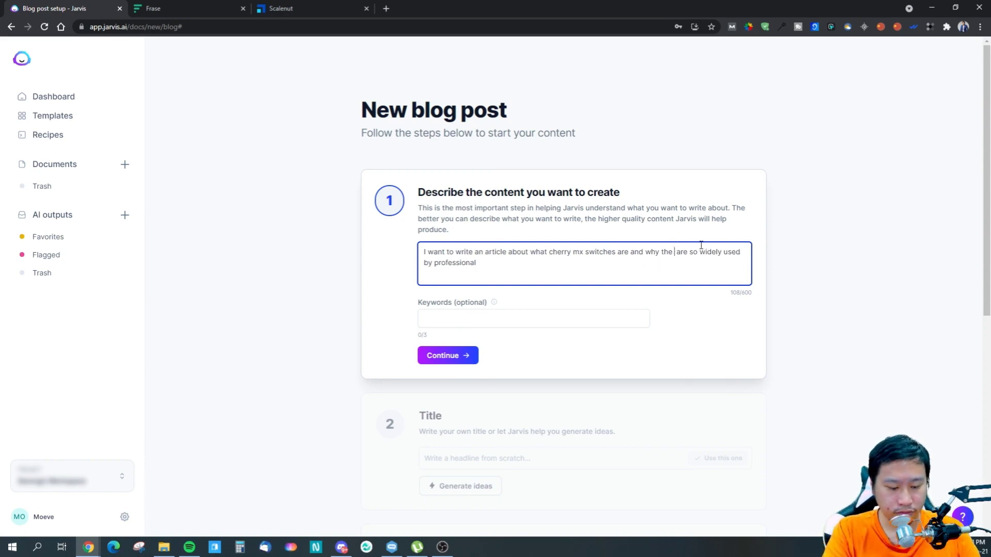
type("s made with the")
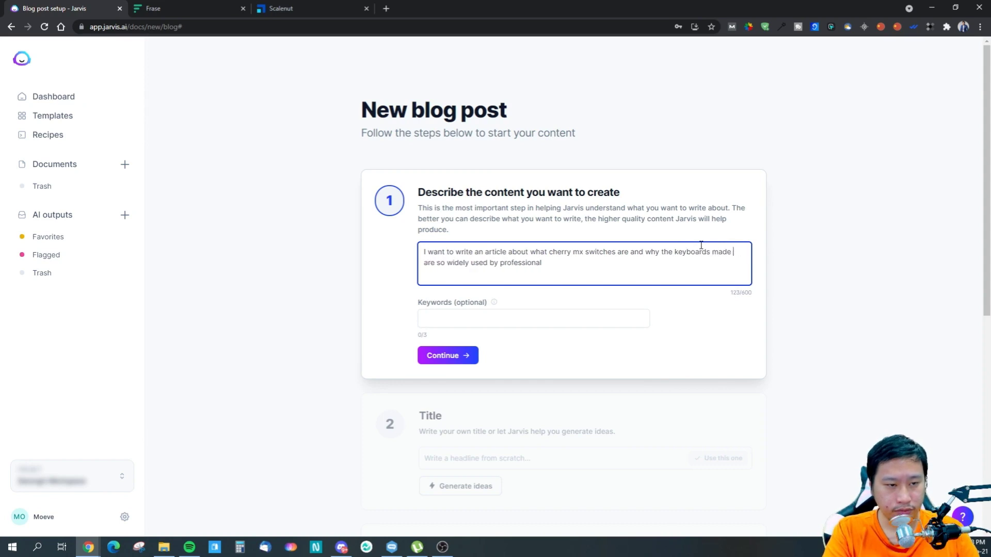
type("m")
- Add "gamers around the world" at the end of the description
left_click(622, 275)
type("g")
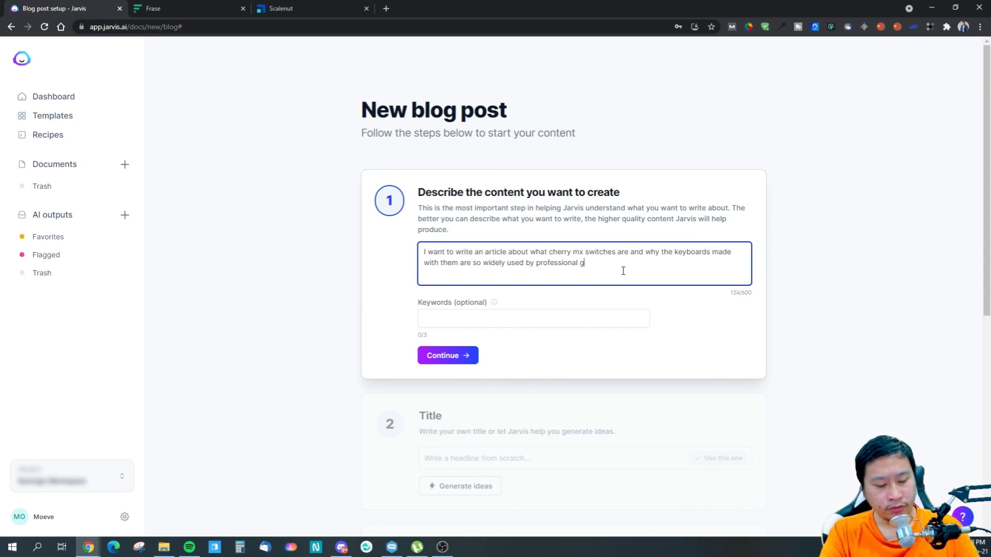
type("amers around the world")
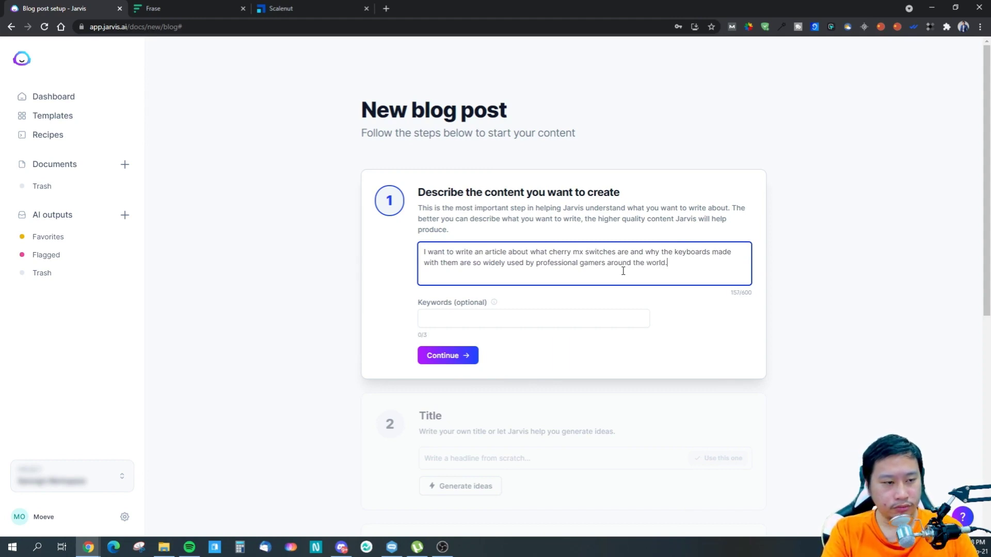
type(". How it comapre")
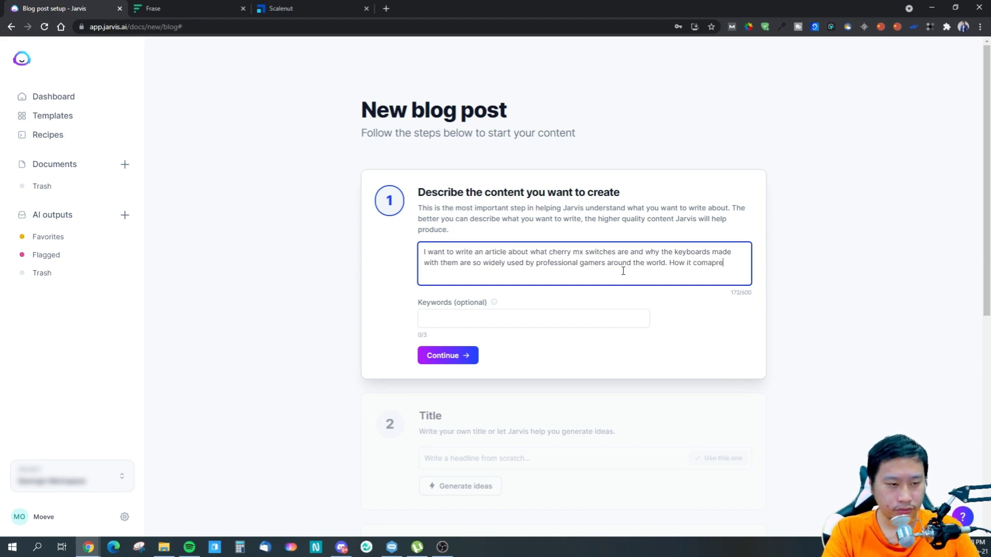
- End the first sentence with a period and add "How it compares to other switches" to the description
key("BackSpace")
key("BackSpace")
key("BackSpace")
type("p")
key("BackSpace")
key("BackSpace")
type("pares to other ")
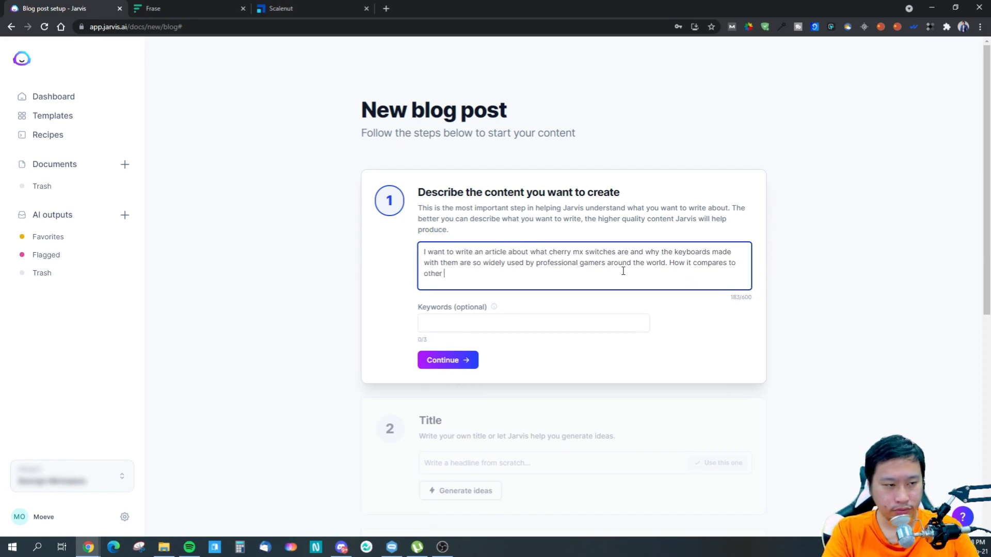
type("keyb")
key("BackSpace")
key("BackSpace")
key("BackSpace")
key("BackSpace")
type("switches")
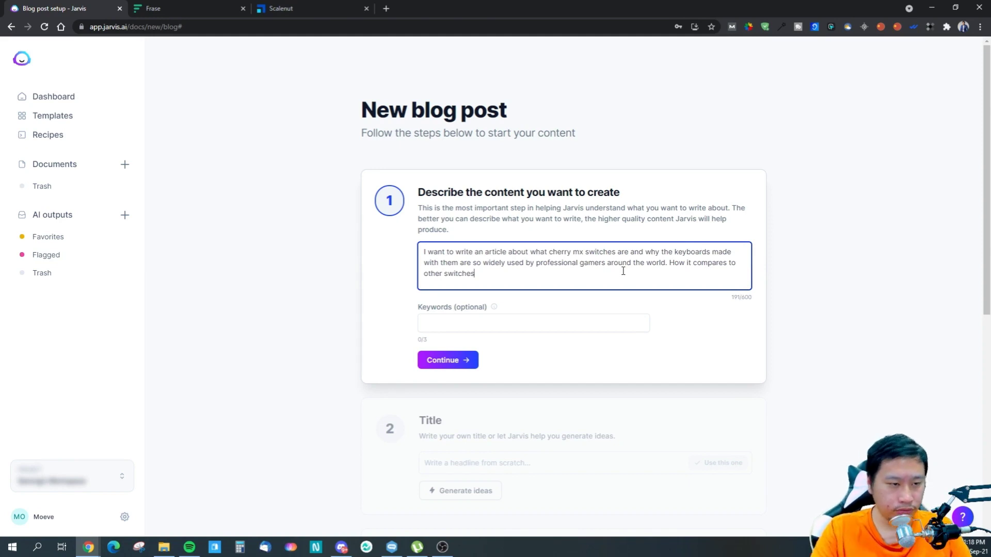
- Join the two description sentences by replacing ". How" with ", how"
left_click(675, 261)
key("BackSpace")
key("BackSpace")
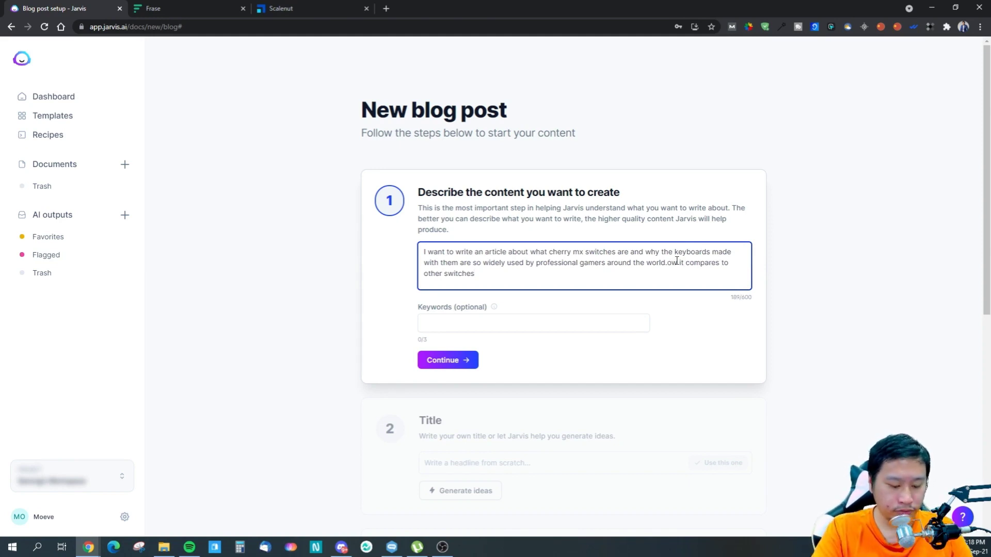
key("BackSpace")
type(", h")
key("ctrl+End")
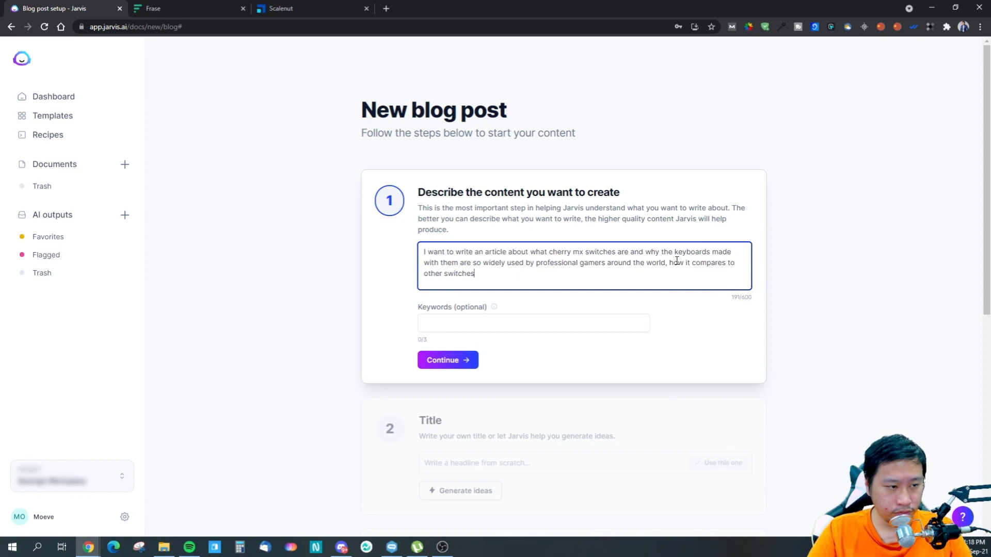
- Append ", what features makes it suitable for professional gaming." to the end of the description
type(", ")
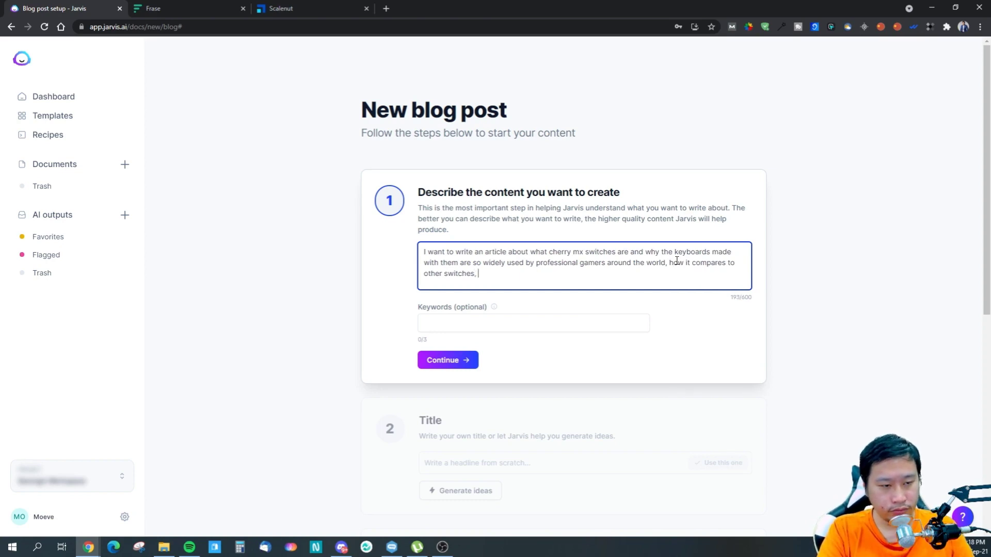
type("what")
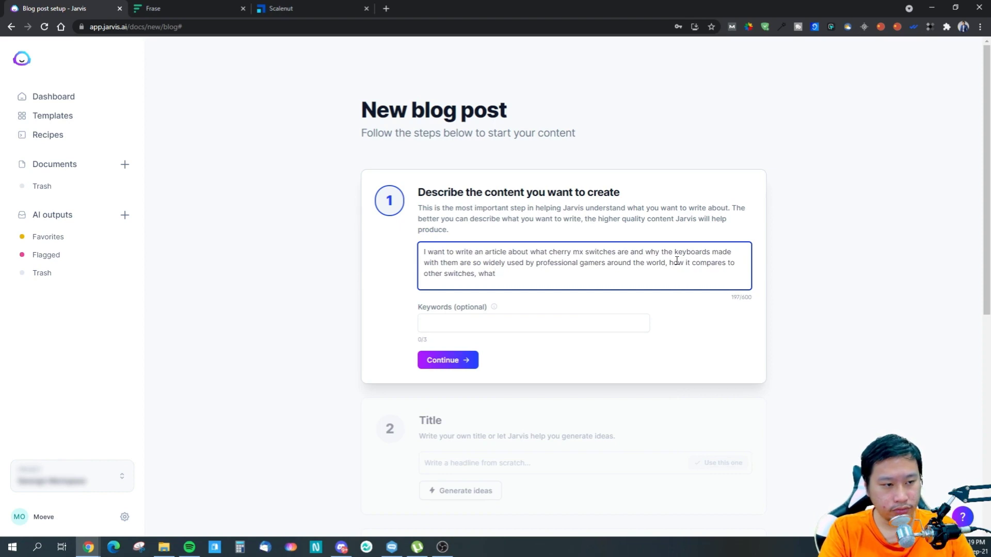
type(" feau")
key("BackSpace")
type("tures makes f")
key("BackSpace")
type("it suitable for professional gaming.")
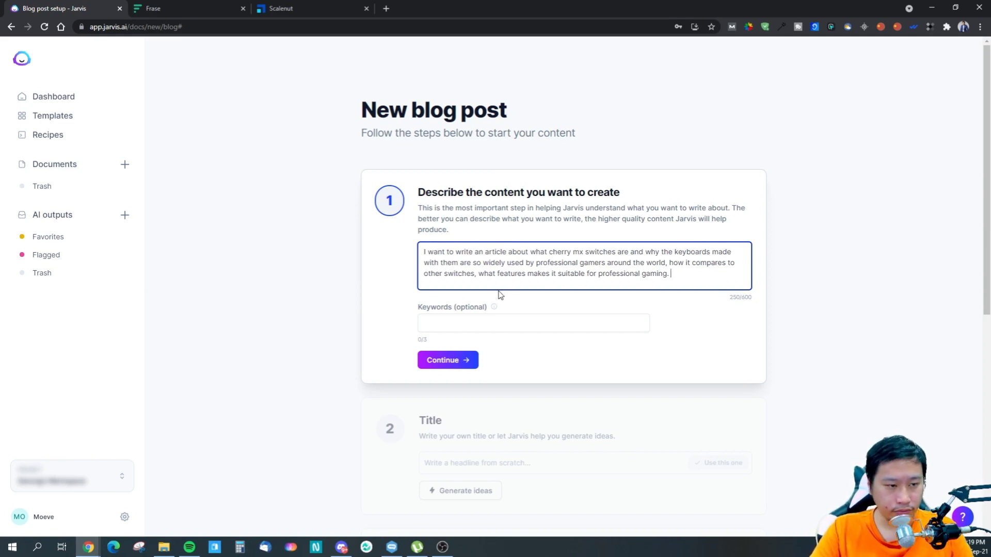
- Replace the comma after "other switches" in the description with "and"
left_click(479, 274)
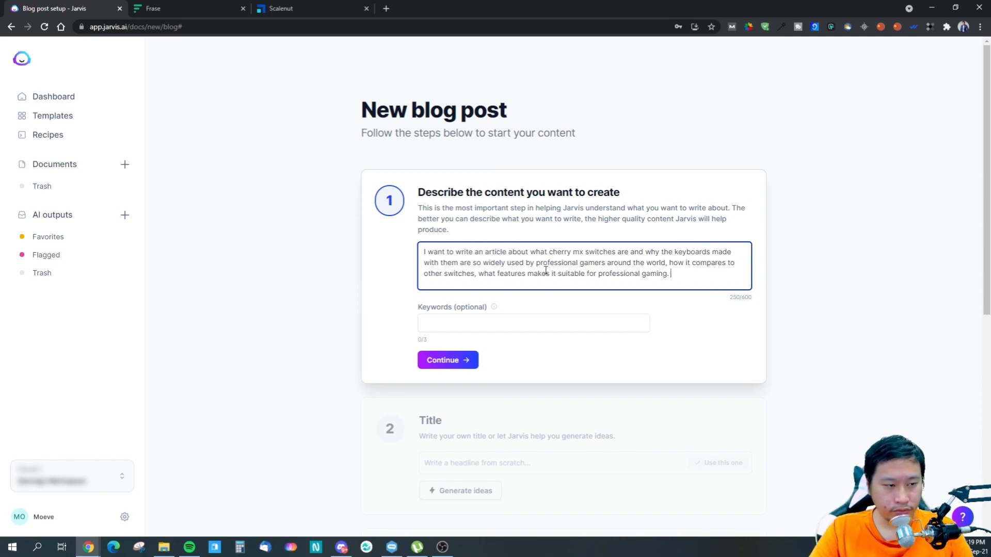
key("BackSpace")
key("BackSpace")
type("and")
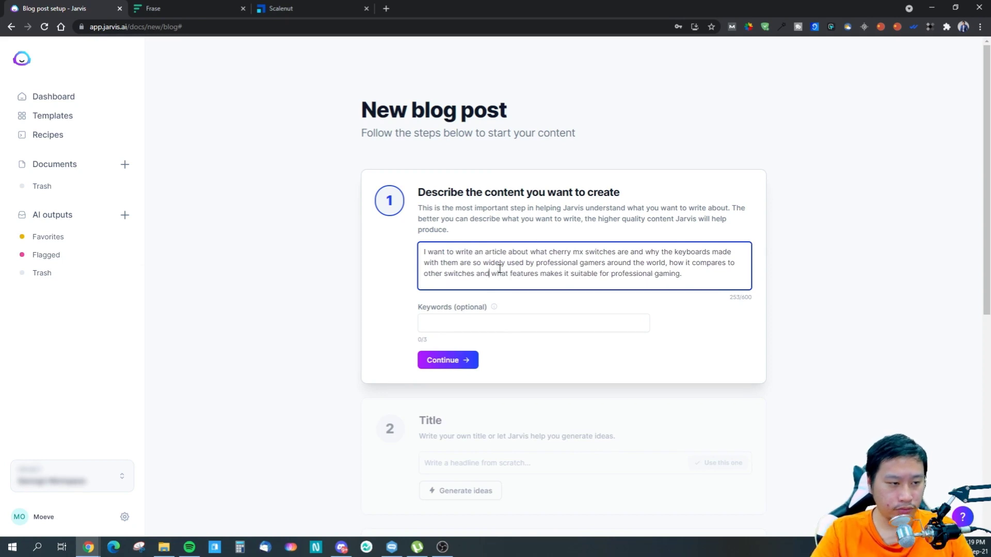
- Add "Cherry MX Switch Gaming Keyboard" as a keyword for the blog post
left_click(481, 326)
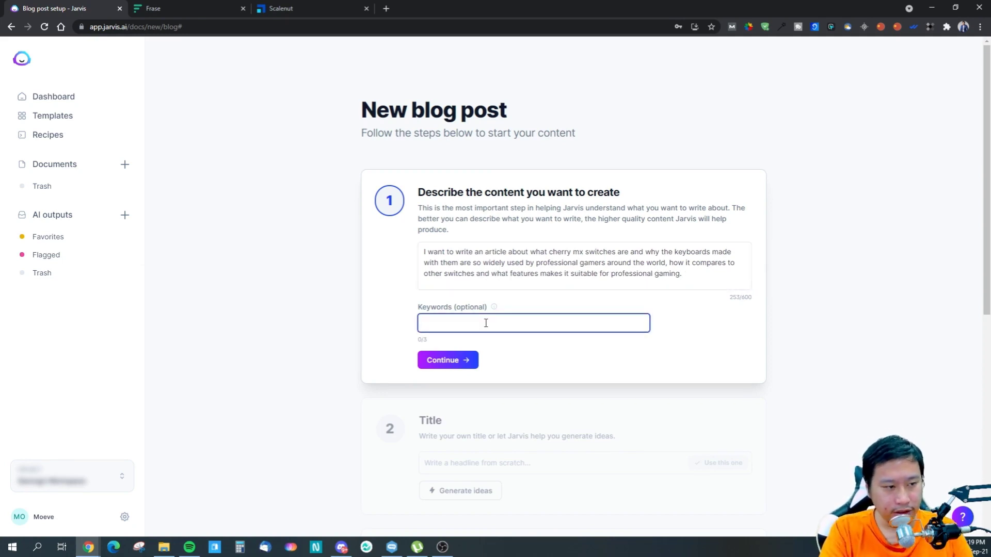
type("Cherry MX Switch Gaming Keyboard")
key("Return")
left_click(604, 386)
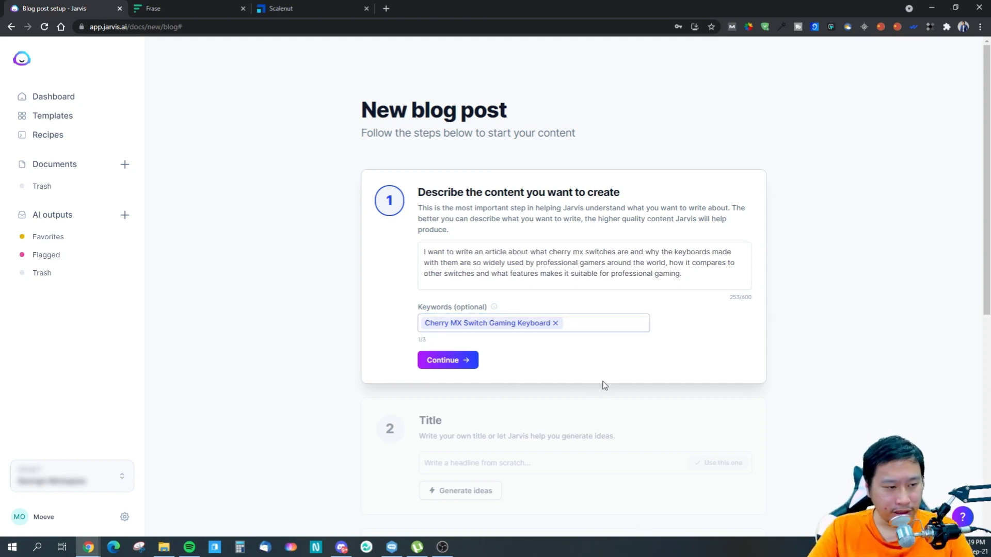
- Generate title ideas and use "Professional Gamers' Favorite Keyboard Switch Is the Cherry MX" as the blog post title
scroll(442, 365, "down", 3)
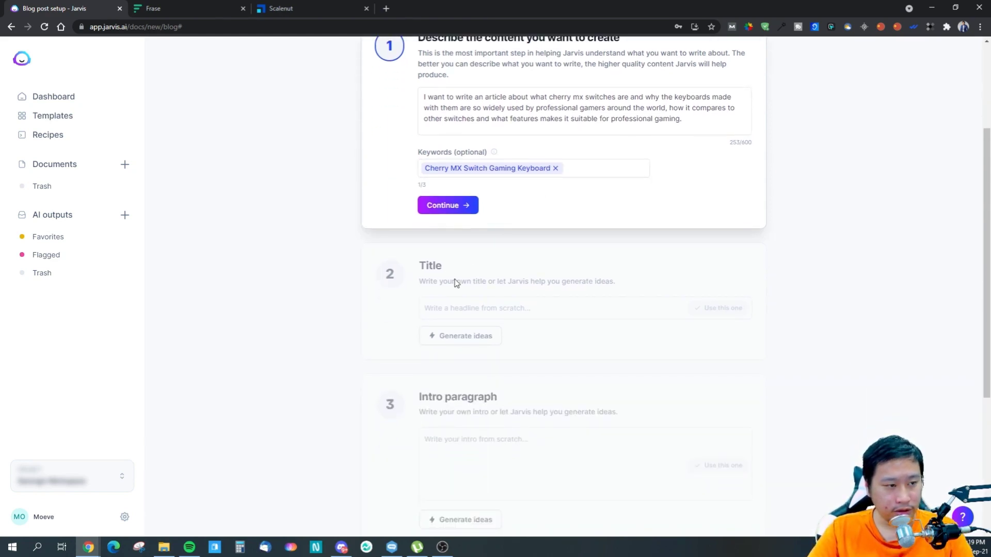
left_click(509, 292)
left_click(474, 324)
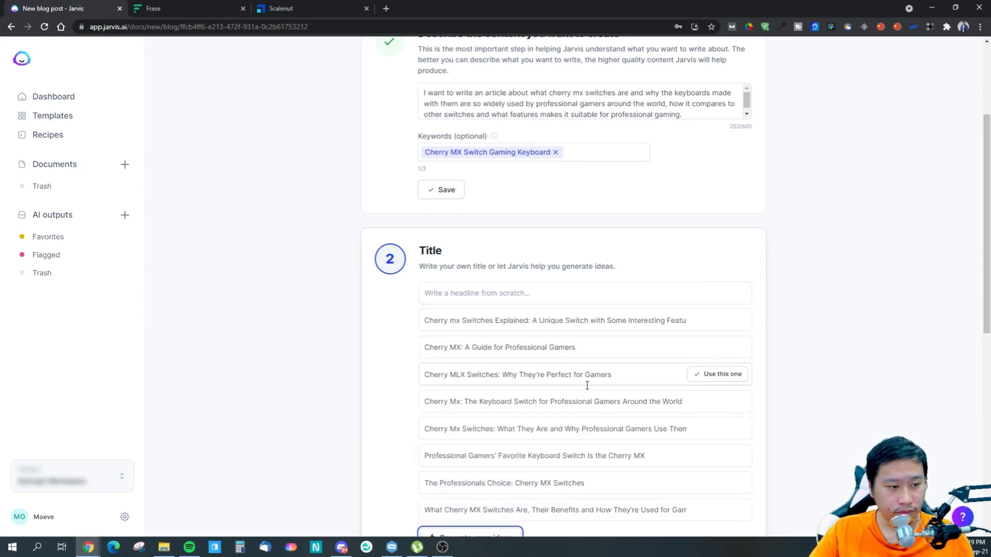
scroll(631, 404, "down", 1)
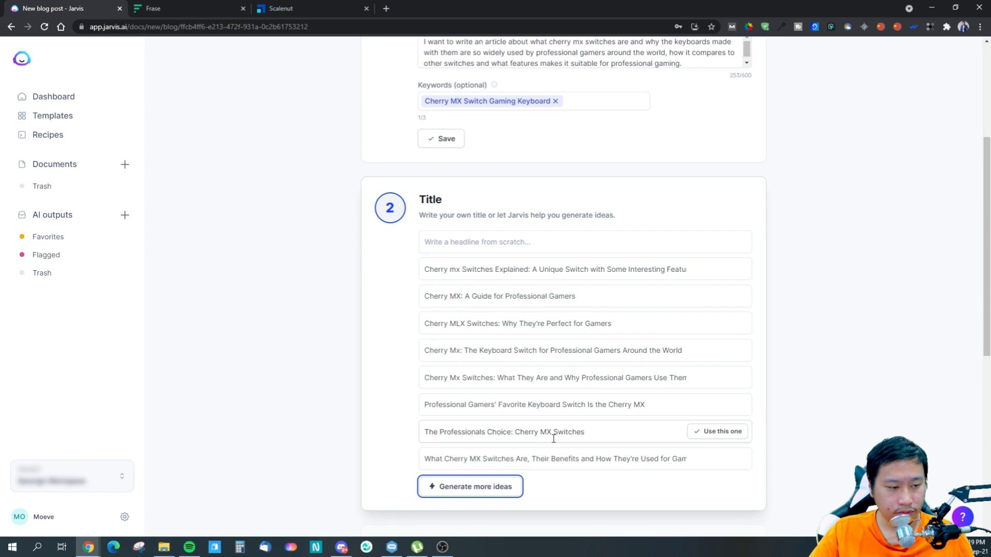
left_click(715, 405)
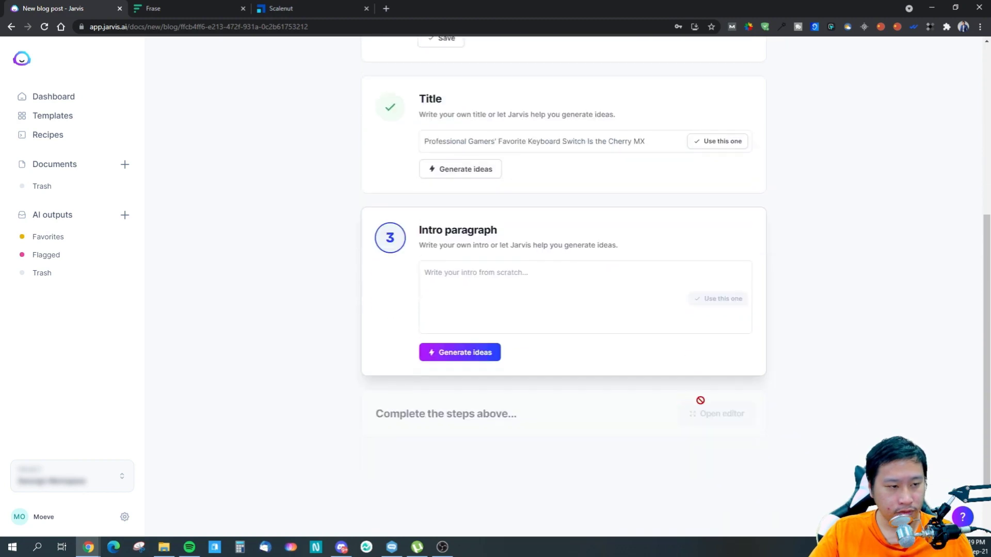
- Edit the blog post title to read "Professional Gamers' Favorite Keyboard Switch: Cherry MX"
left_click_drag(598, 137, 683, 135)
left_click(648, 142)
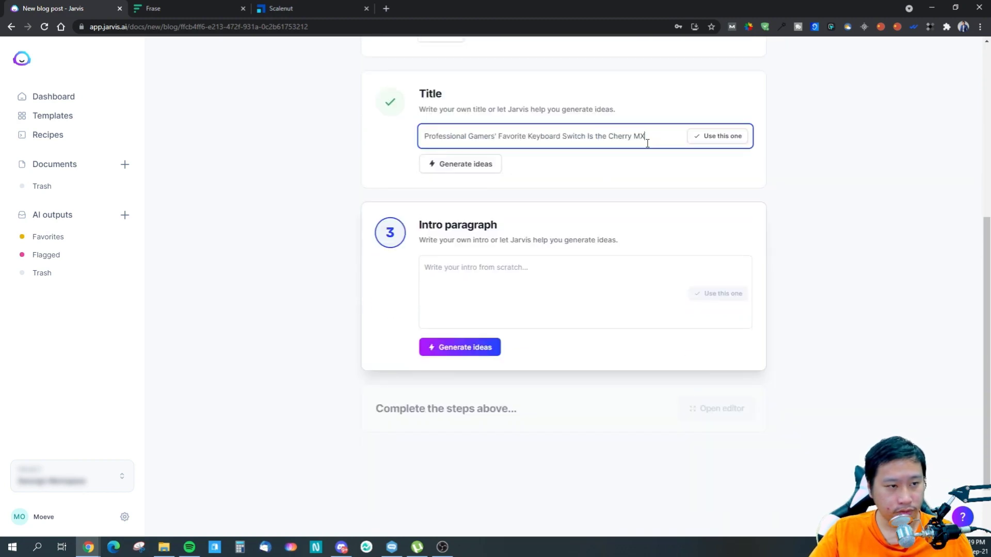
left_click(857, 300)
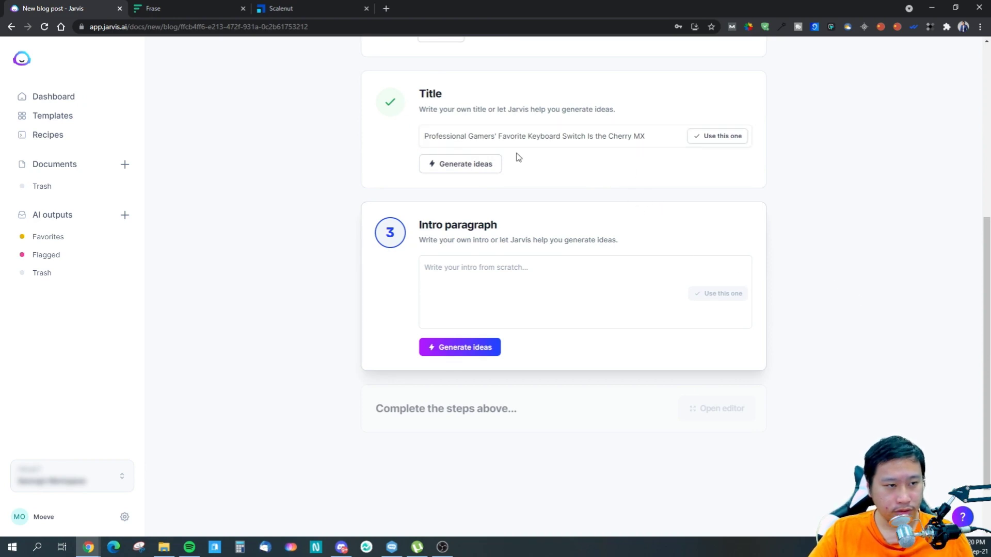
left_click(594, 136)
key("BackSpace")
key("BackSpace")
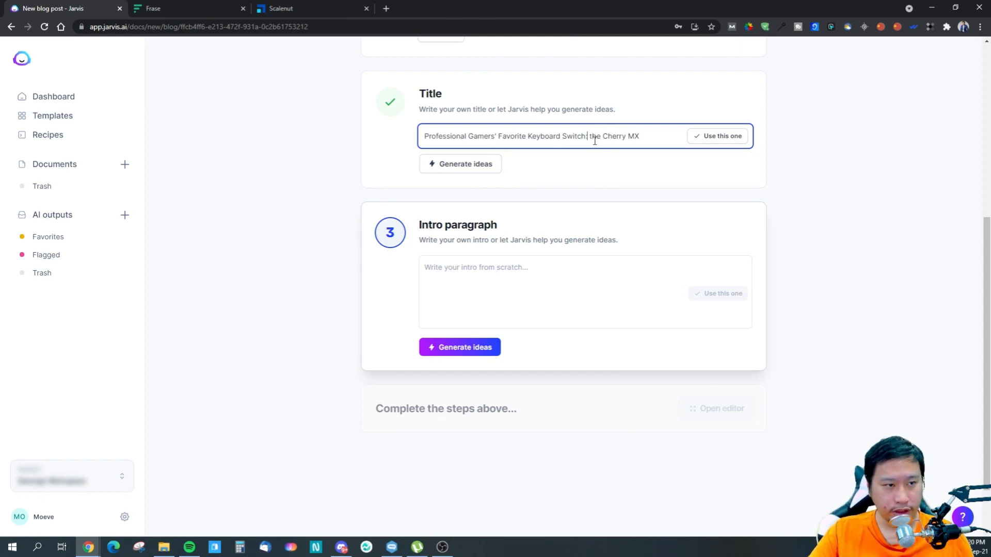
key("BackSpace")
key("Delete")
key("Delete")
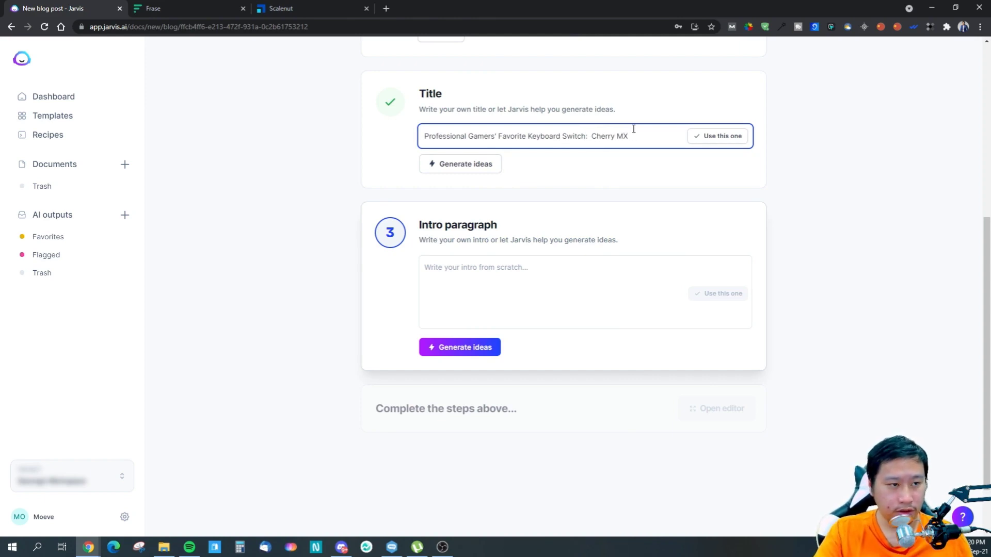
key("Delete")
left_click(810, 191)
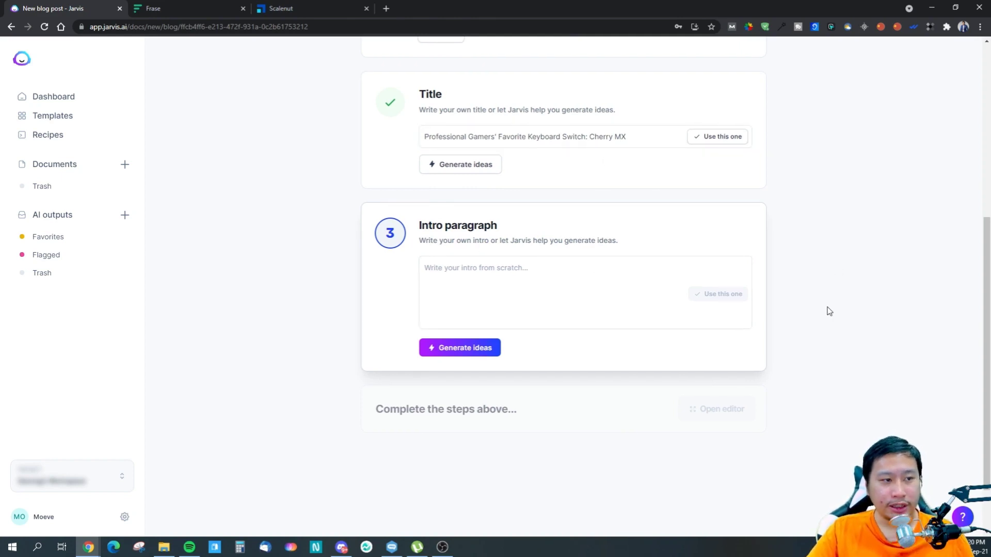
- Generate ideas for the blog post's intro paragraph
scroll(827, 310, "up", 1)
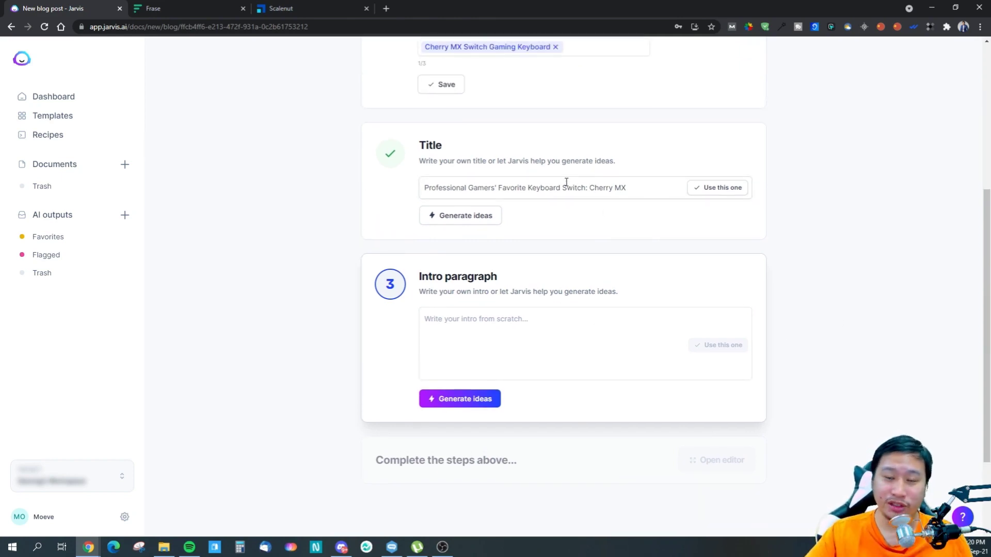
left_click(482, 339)
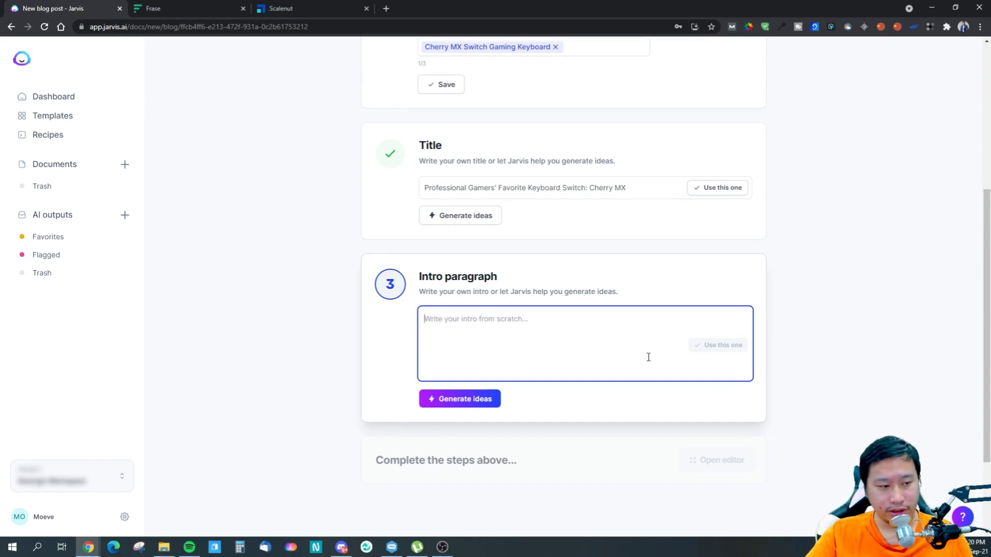
left_click(475, 400)
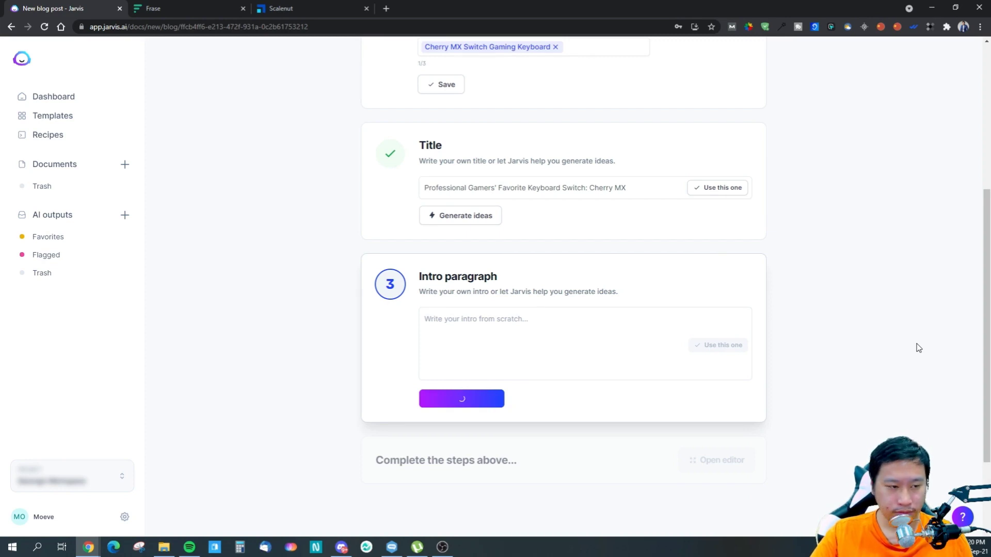
- Look through the generated intro paragraph ideas and read the full text of the first one
scroll(852, 374, "down", 2)
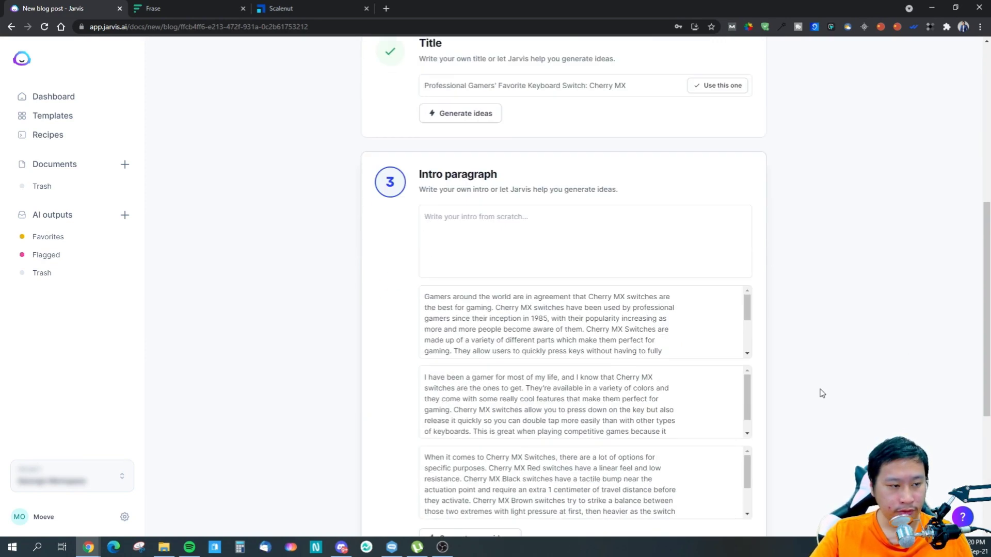
scroll(799, 401, "down", 1)
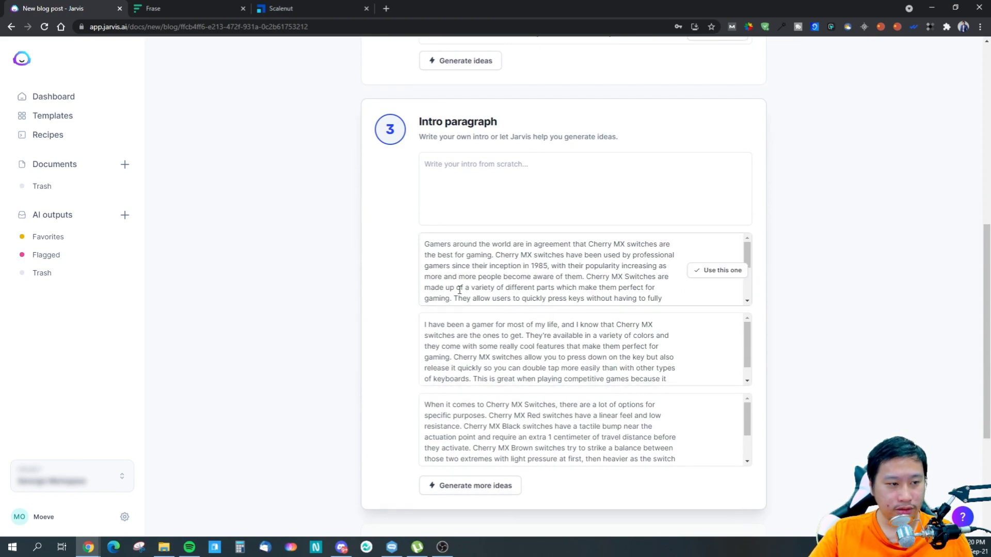
scroll(815, 369, "down", 3)
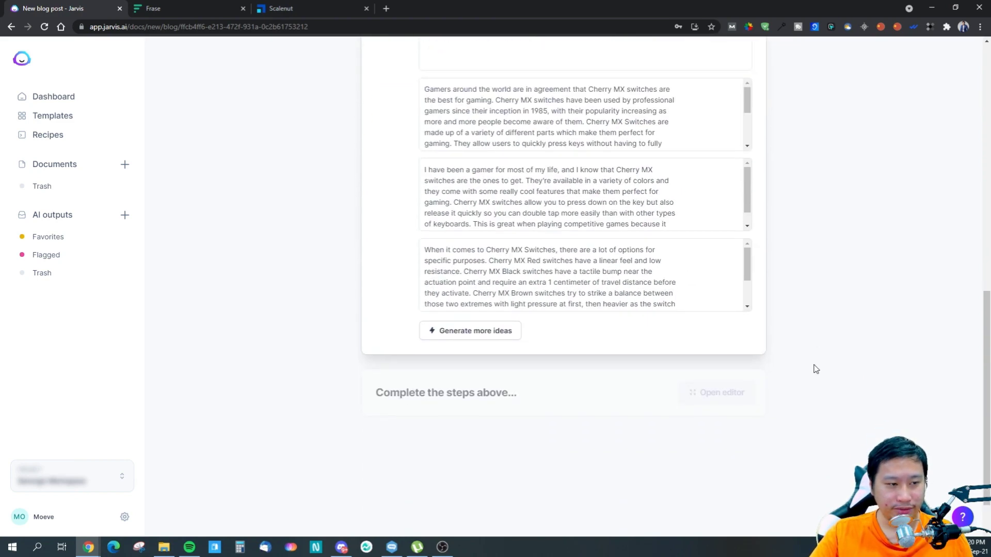
scroll(813, 370, "up", 2)
scroll(645, 332, "down", 1)
scroll(525, 342, "up", 2)
scroll(878, 416, "up", 1)
scroll(878, 416, "down", 2)
scroll(639, 376, "up", 1)
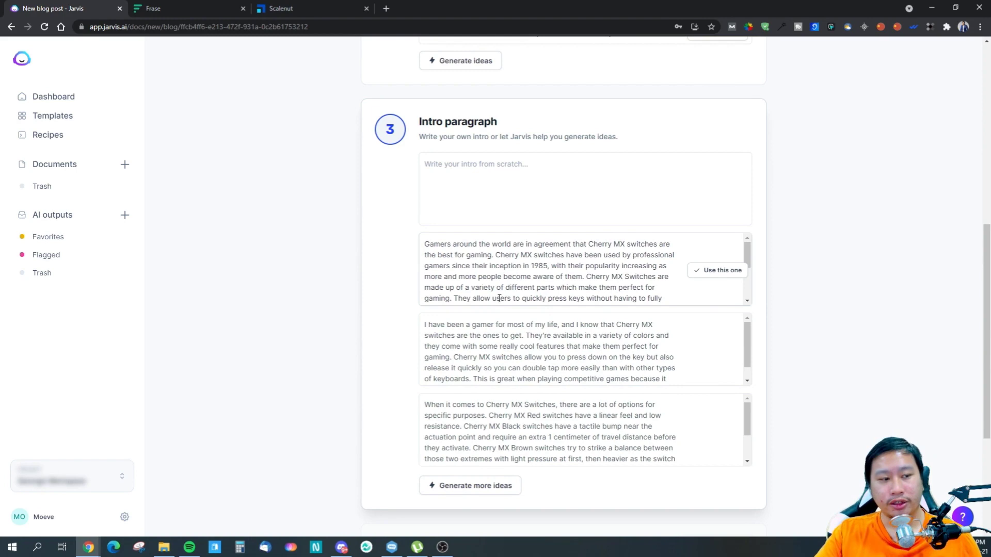
left_click(544, 293)
left_click_drag(474, 277, 582, 321)
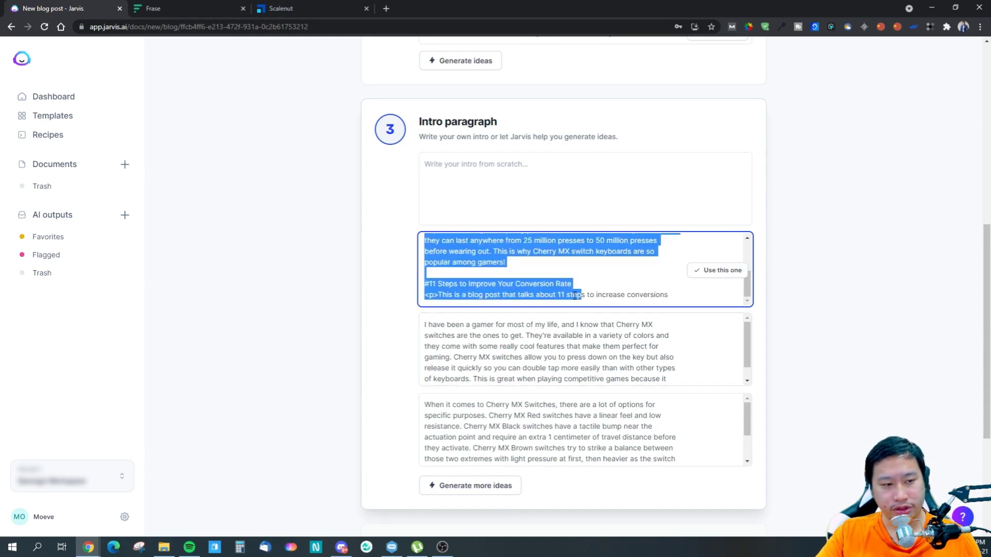
scroll(573, 286, "up", 1)
left_click(558, 284)
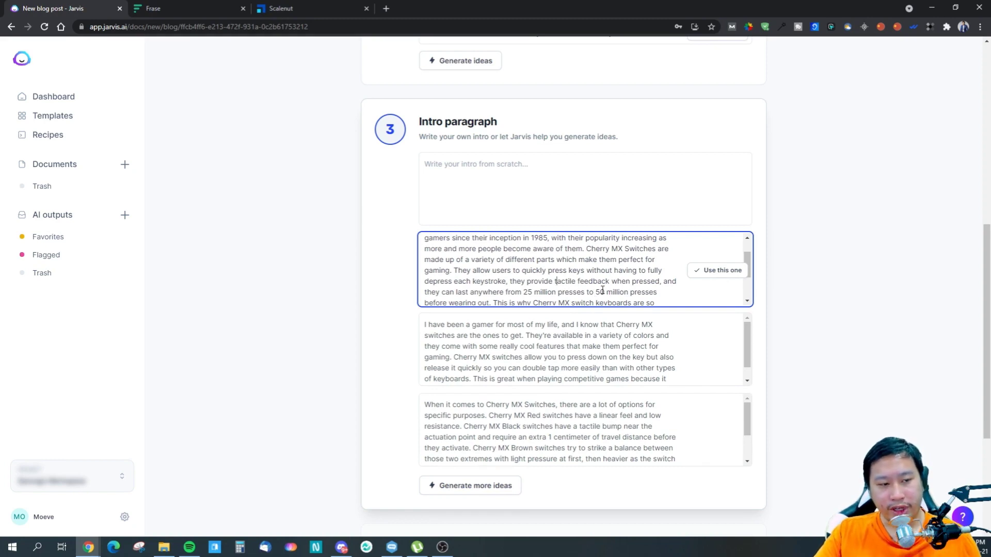
- Delete the unrelated "#11 Steps to Improve Your Conversion Rate" text and the empty lines from the end of the first intro idea
scroll(552, 296, "down", 1)
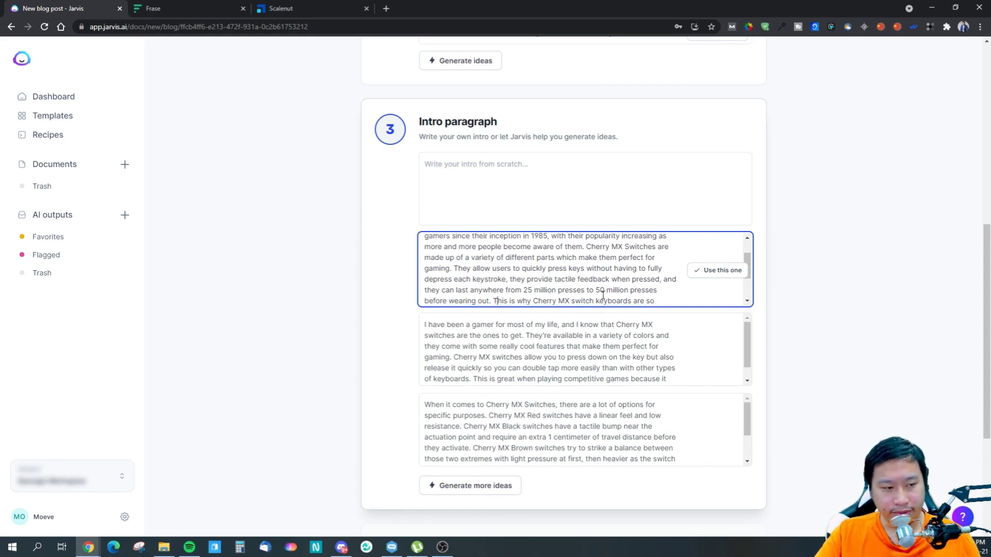
key("Return")
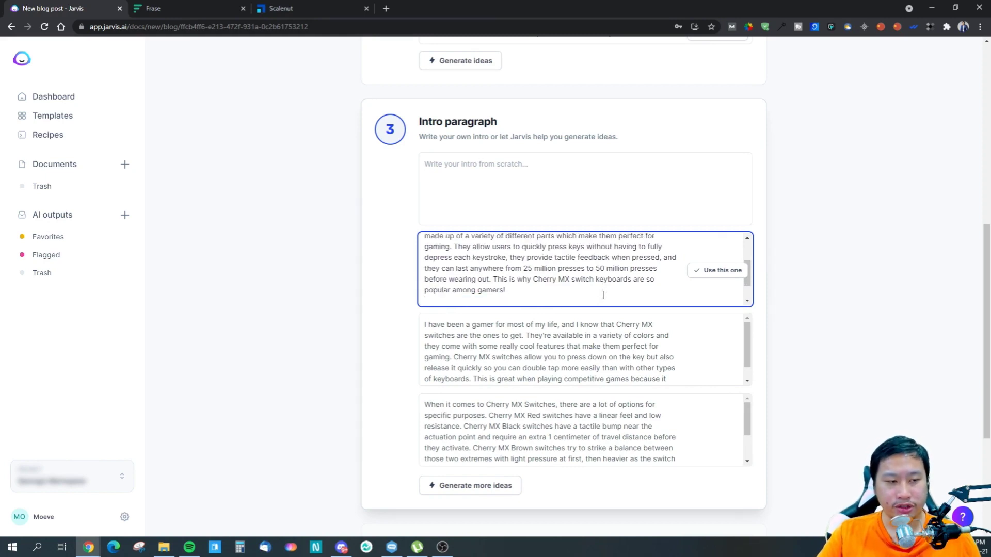
key("Down")
key("Down")
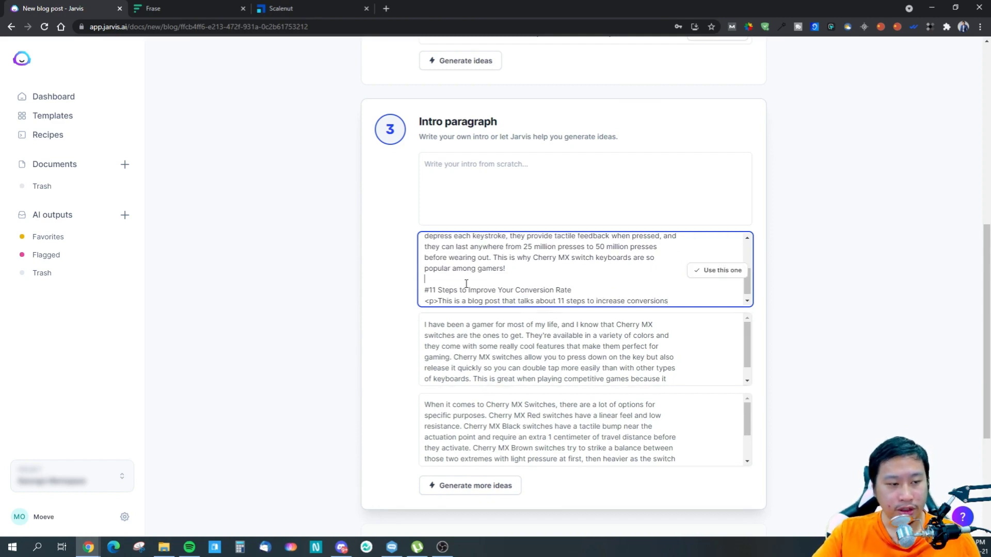
key("ctrl+shift+End")
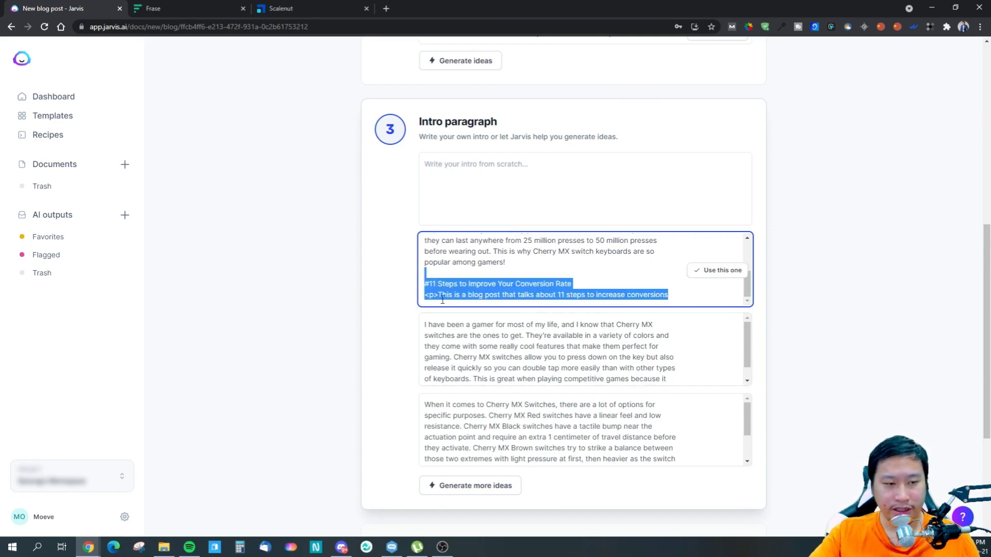
key("BackSpace")
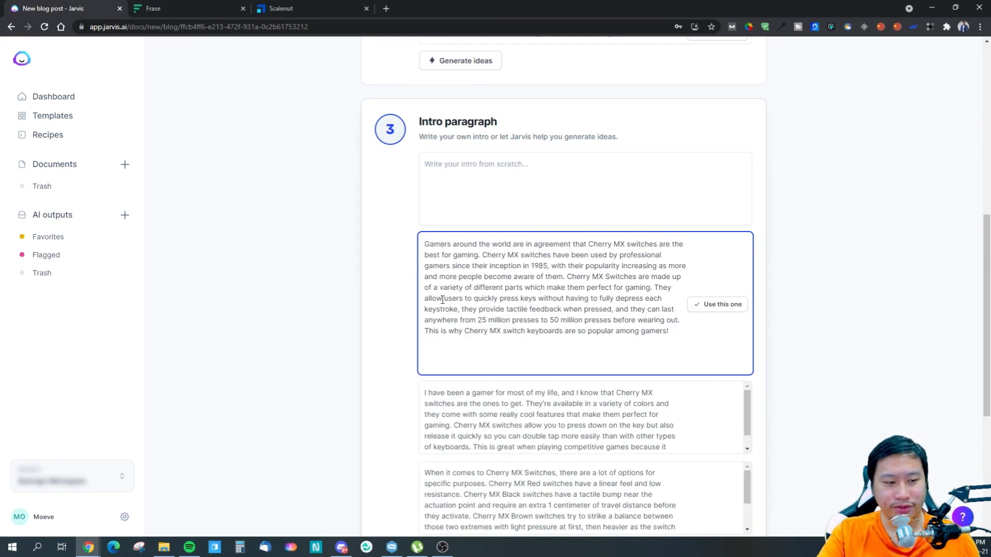
key("BackSpace")
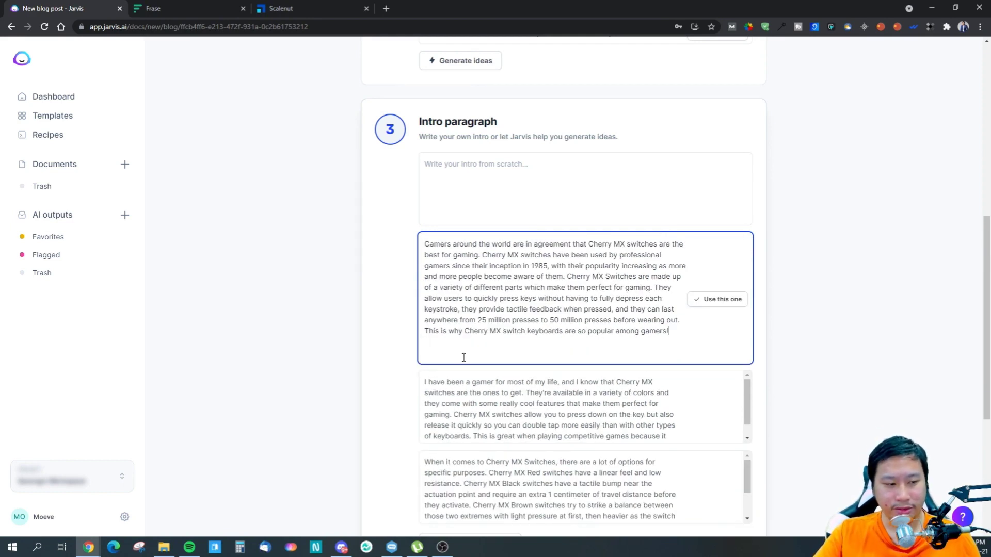
- Read the second and third generated intro ideas to compare them with the first
scroll(463, 357, "down", 1)
left_click(467, 341)
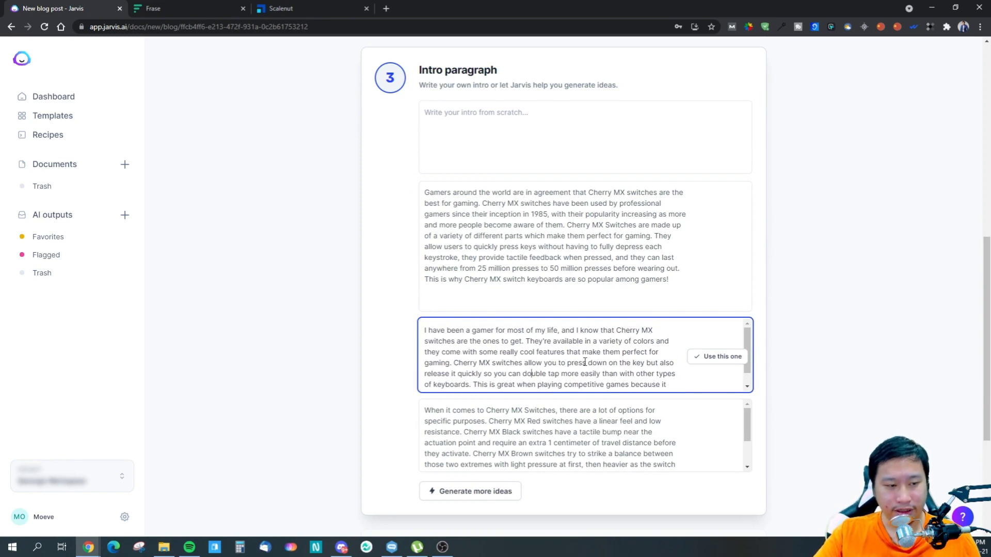
scroll(477, 367, "down", 1)
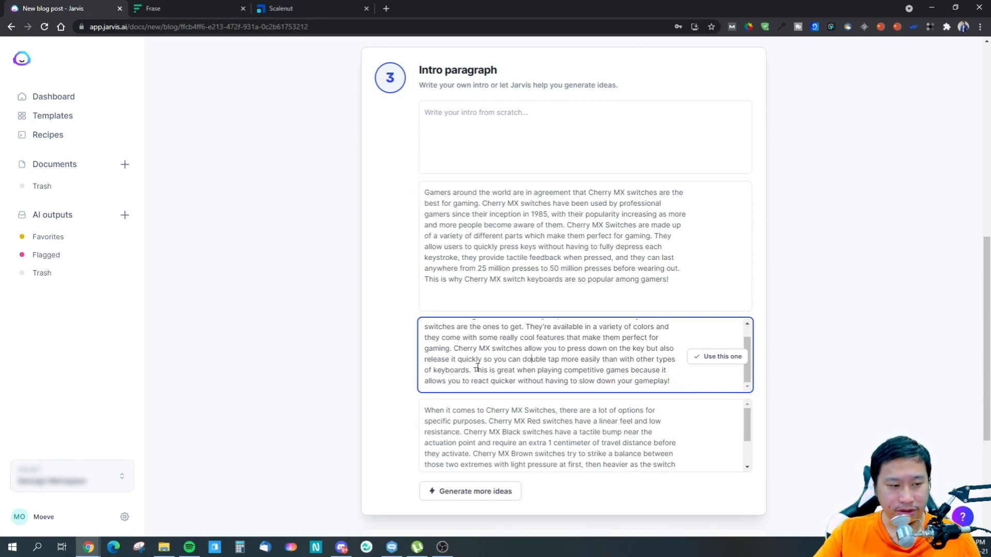
left_click_drag(485, 359, 521, 370)
left_click(600, 381)
scroll(837, 381, "down", 1)
scroll(516, 387, "down", 2)
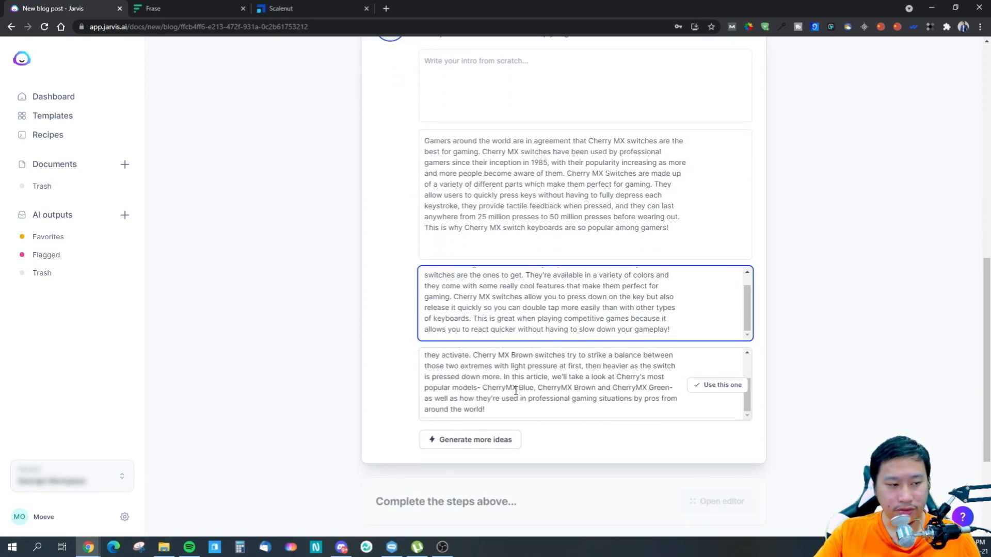
scroll(492, 386, "up", 2)
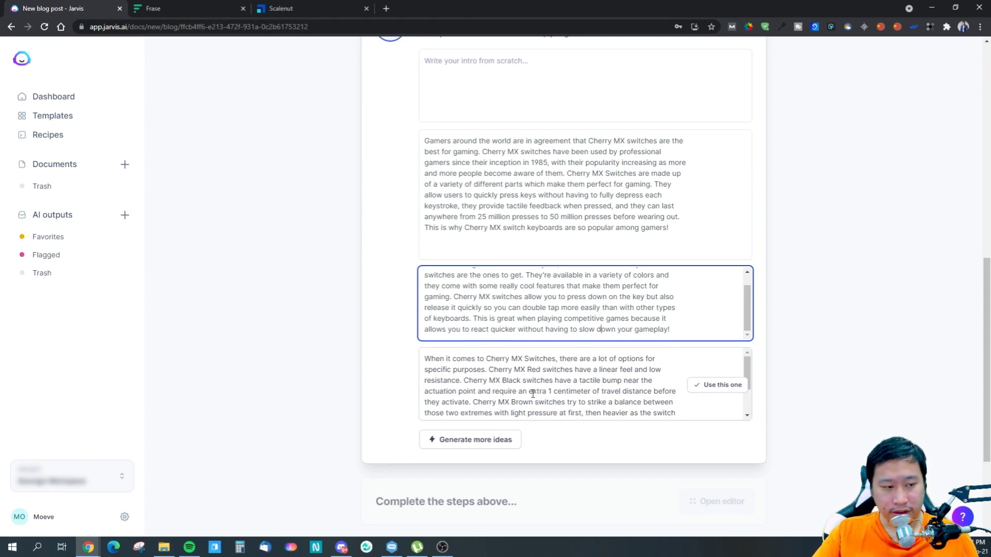
left_click(510, 397)
left_click(813, 322)
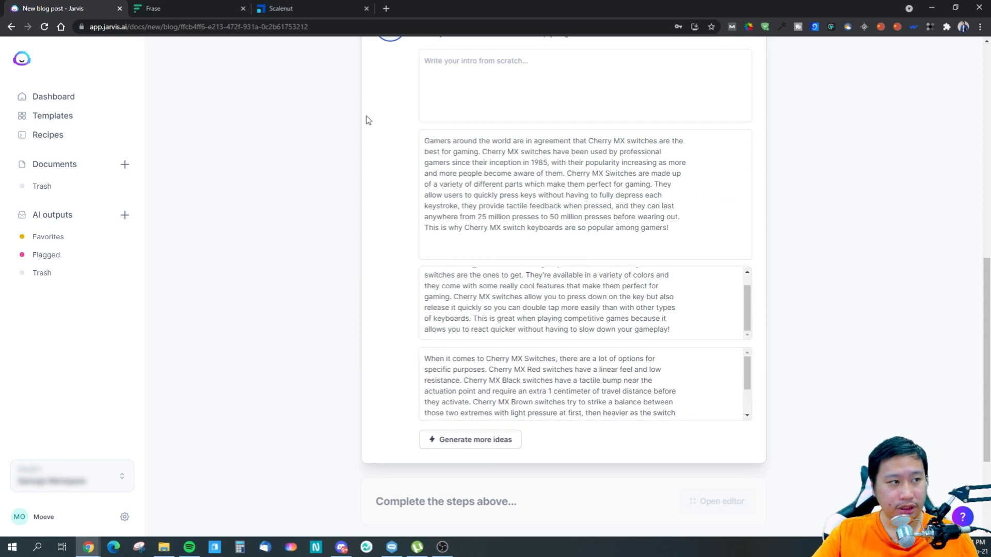
scroll(534, 380, "down", 1)
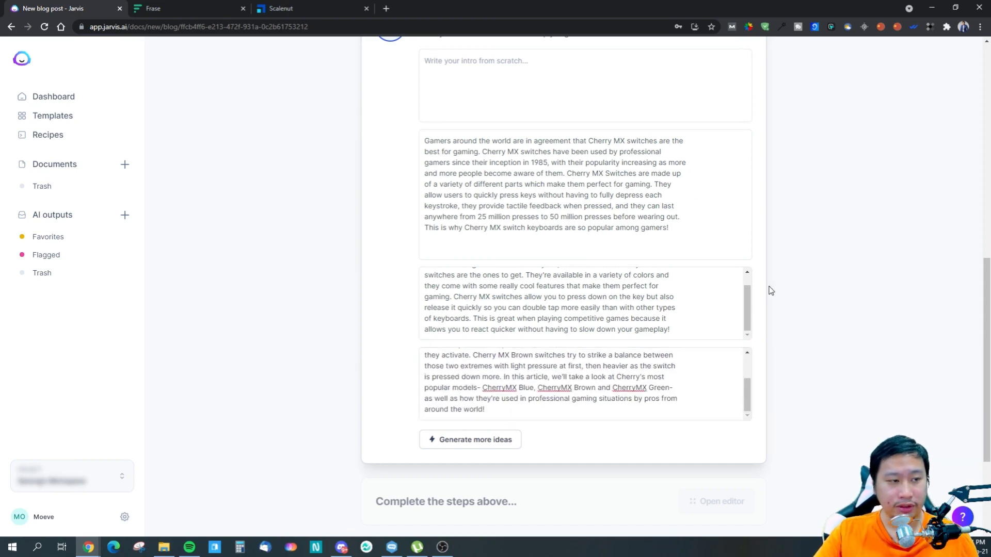
- Try to use the edited first idea directly as the intro paragraph
scroll(767, 288, "up", 1)
left_click(715, 247)
left_click(591, 294)
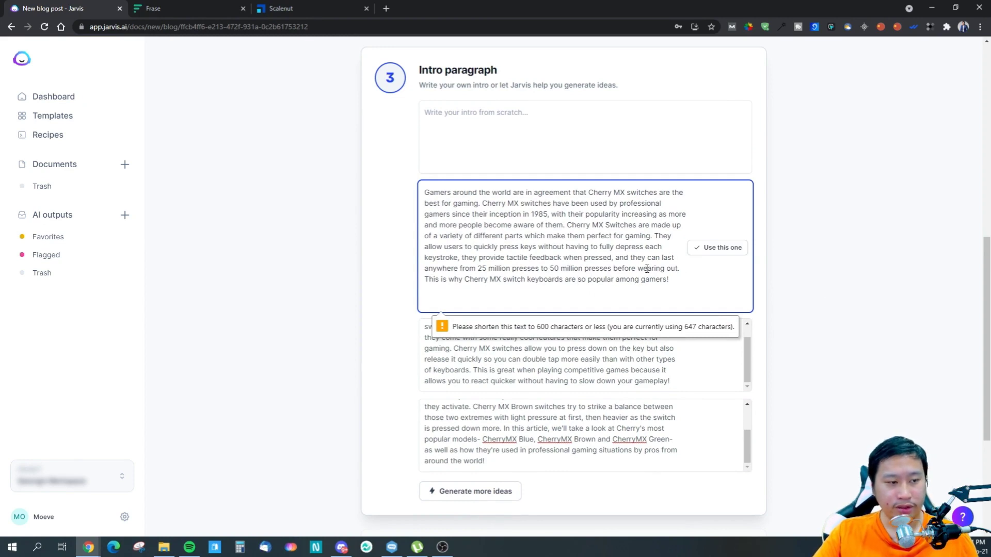
- Copy the whole first idea into the empty intro field and use it as the blog post's intro paragraph
left_click(435, 133)
left_click(660, 281)
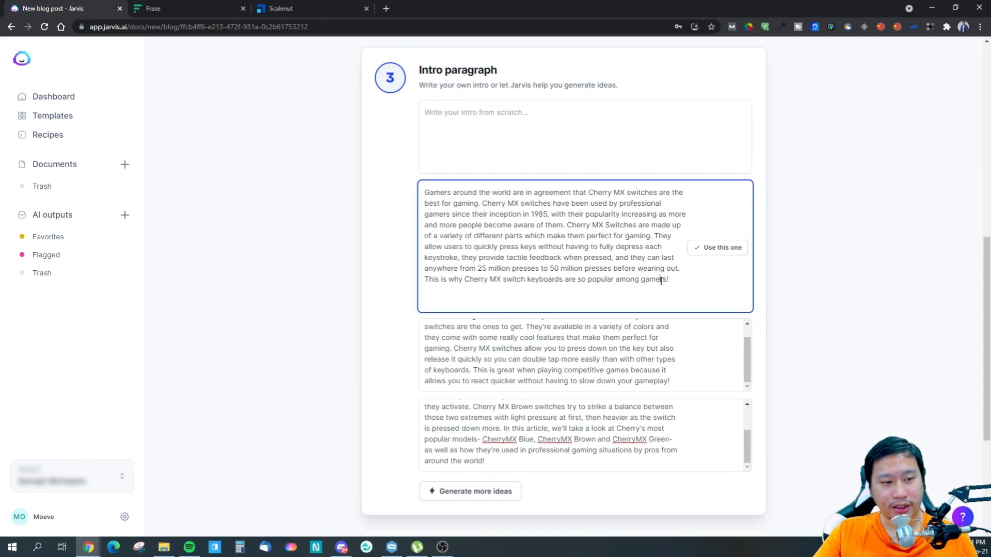
key("ctrl+a")
key("ctrl+c")
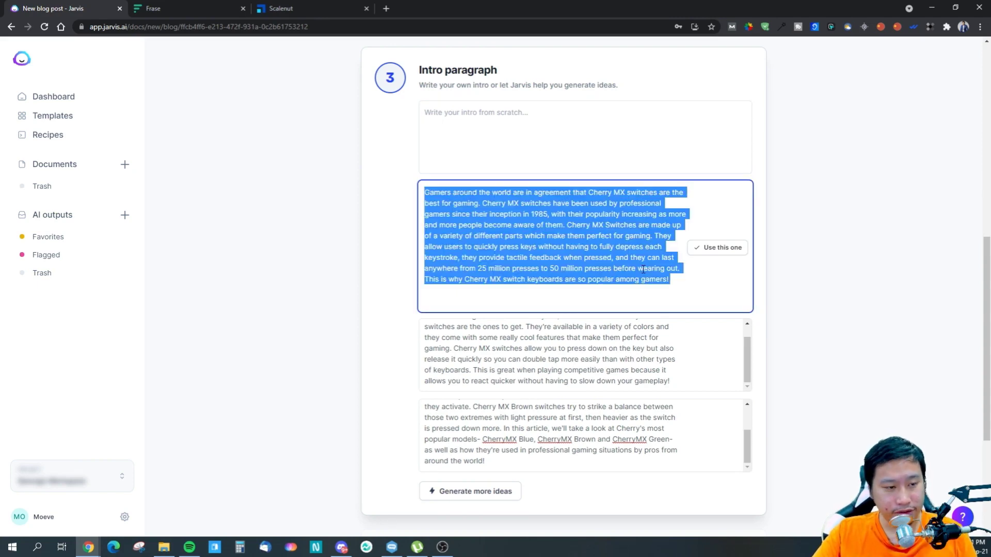
left_click(493, 123)
key("ctrl+v")
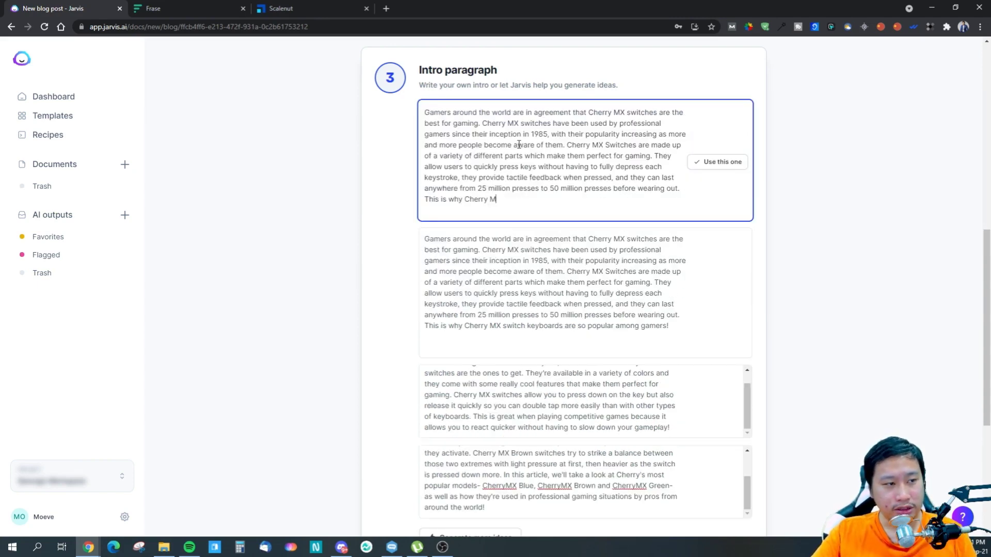
left_click(725, 162)
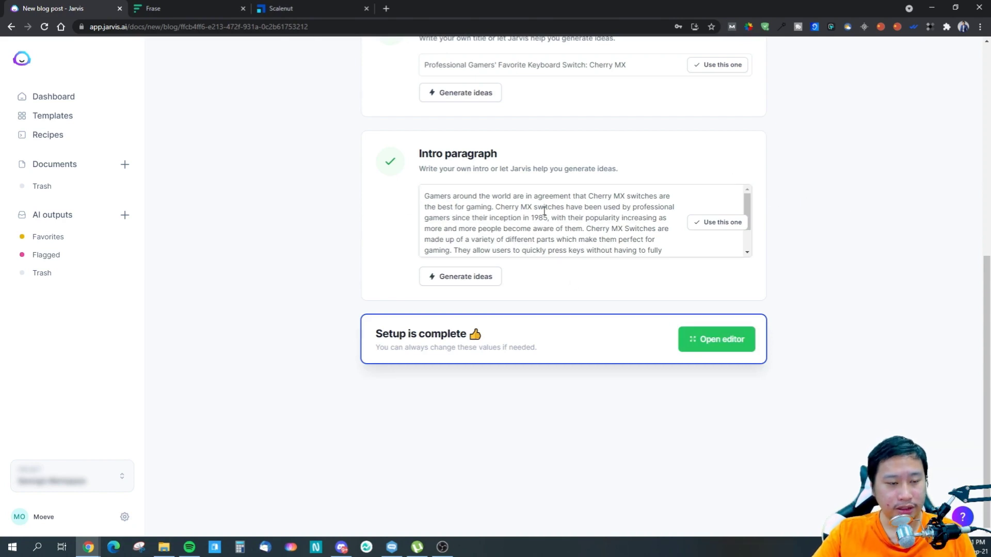
- Switch to Scalenut and open the Cherry Mx Switch Gaming Keyboard content for optimization to examine its intro paragraph
left_click(290, 7)
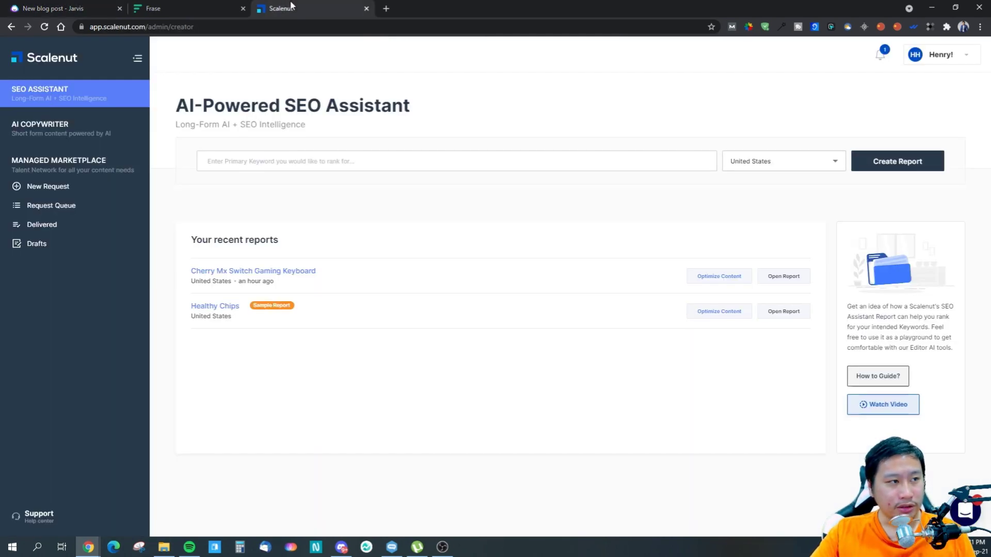
left_click(720, 277)
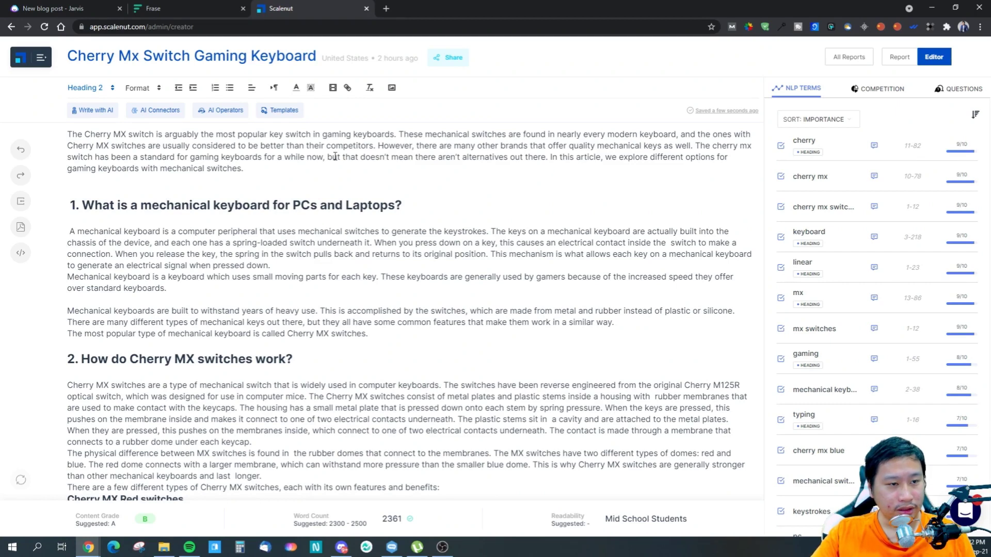
left_click(315, 175)
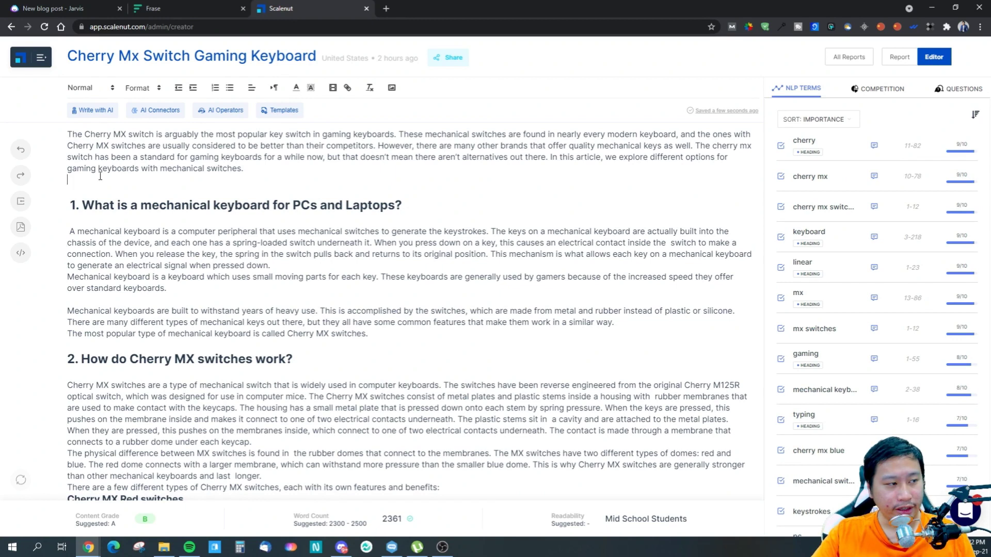
left_click(292, 172)
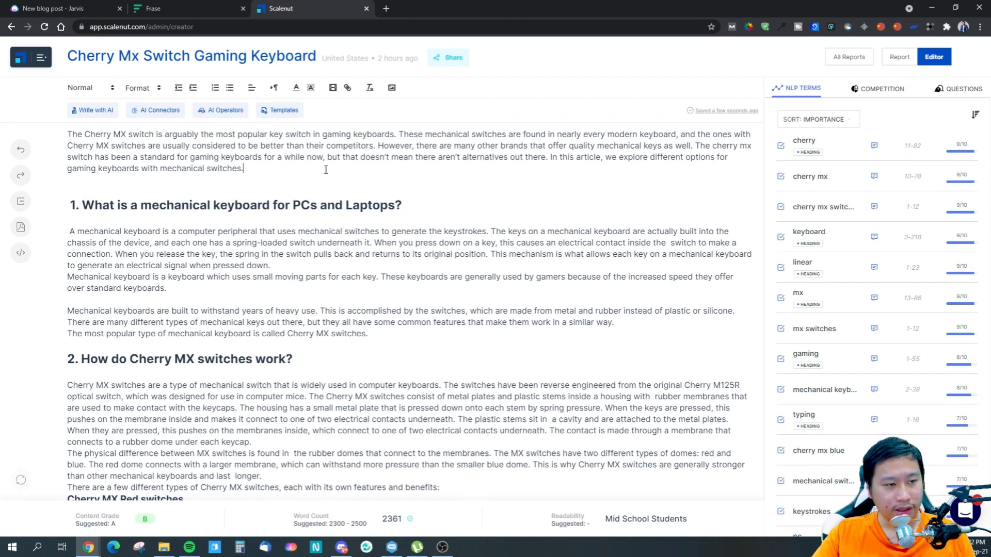
- Review the Scalenut article's intro paragraph, switch back to Jarvis and check the end of its intro paragraph
left_click_drag(253, 166, 66, 136)
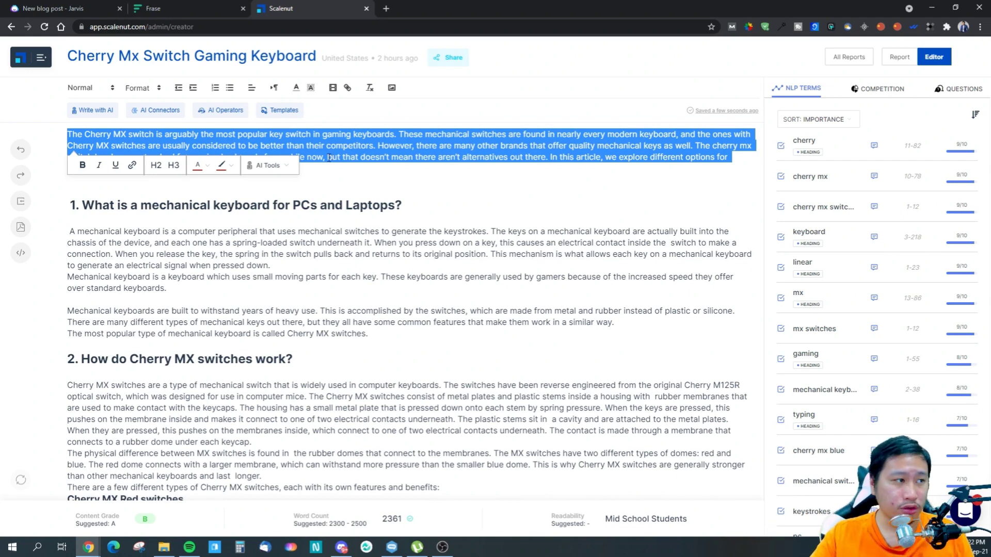
left_click(51, 8)
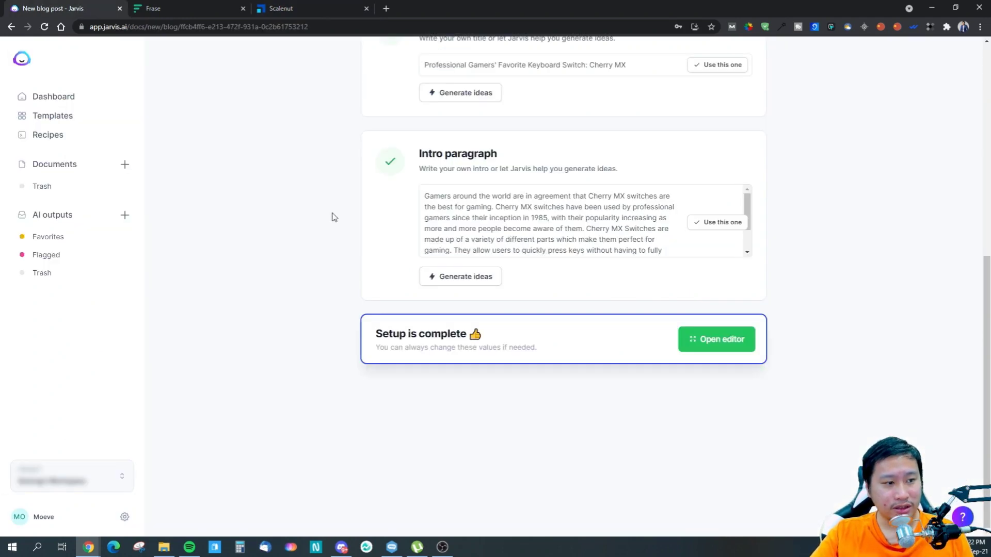
left_click(594, 239)
scroll(594, 241, "down", 2)
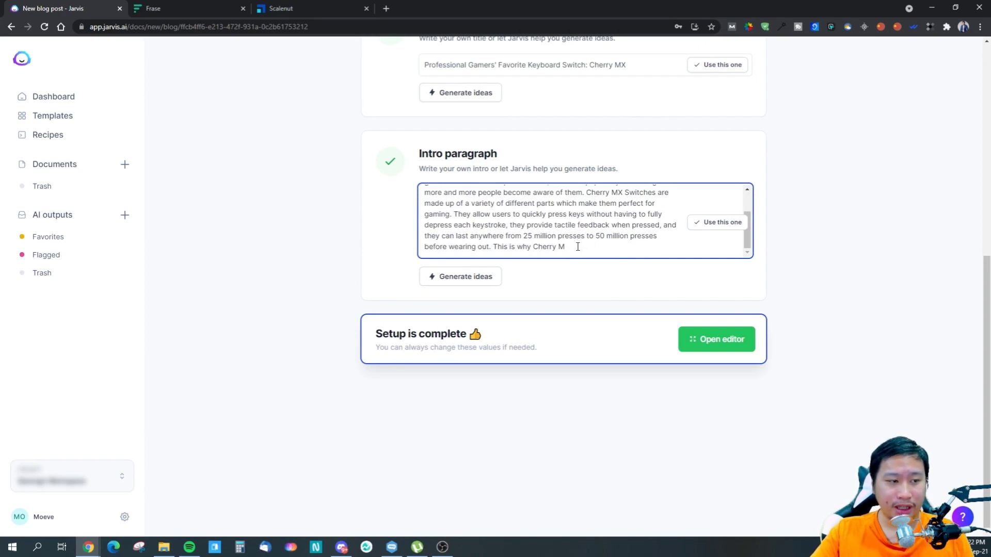
- Check the full copied intro text by pasting it temporarily into the browser address field, discard it and compare with the Scalenut intro
key("ctrl+a")
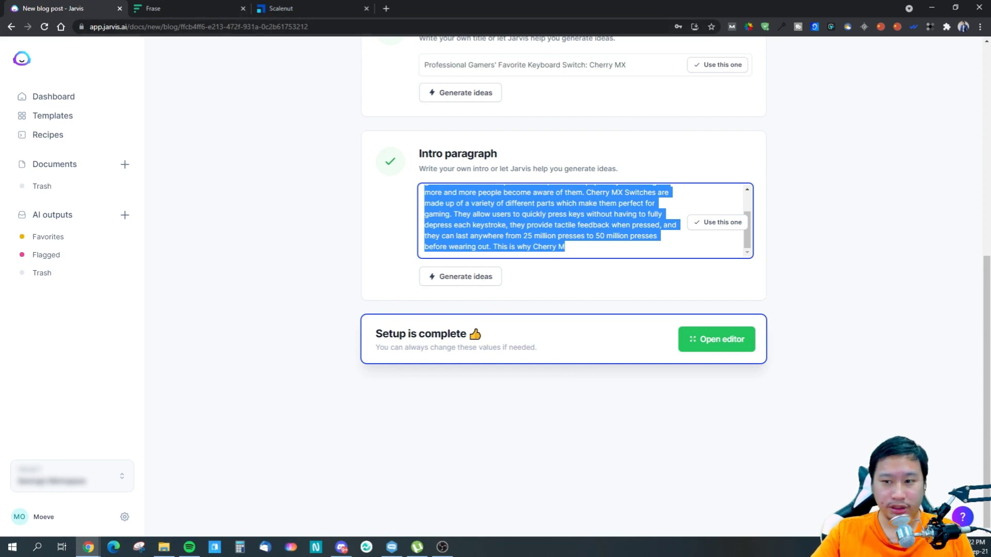
left_click(154, 27)
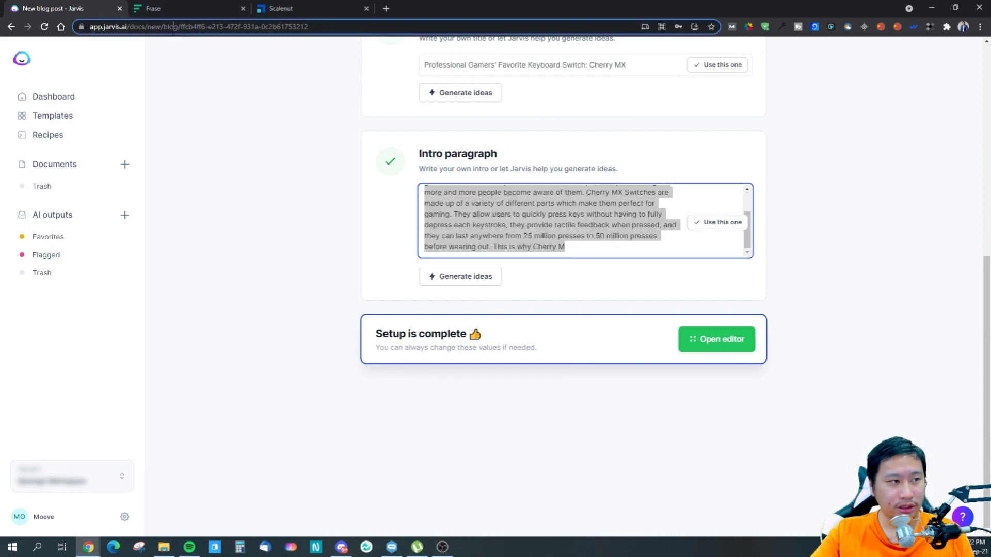
key("ctrl+v")
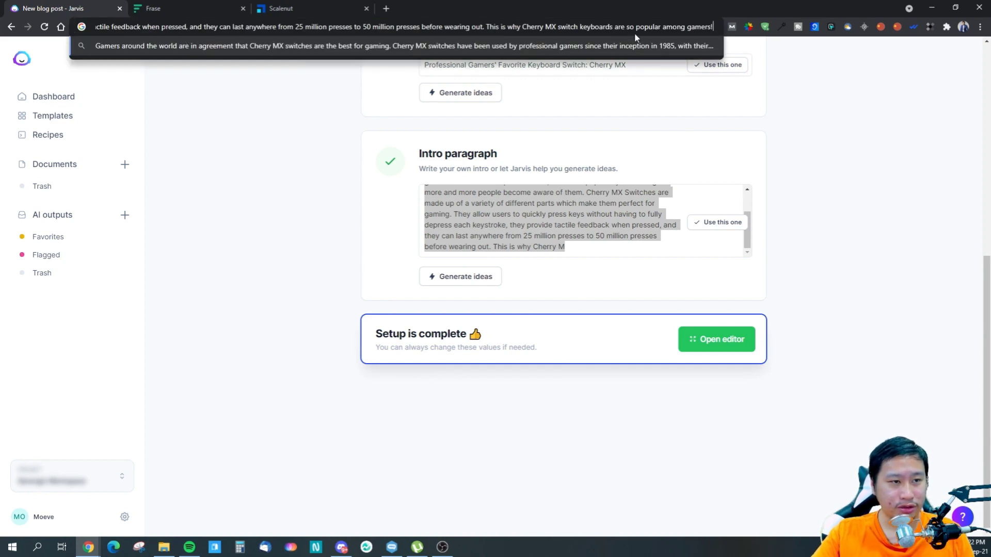
key("Escape")
left_click(846, 264)
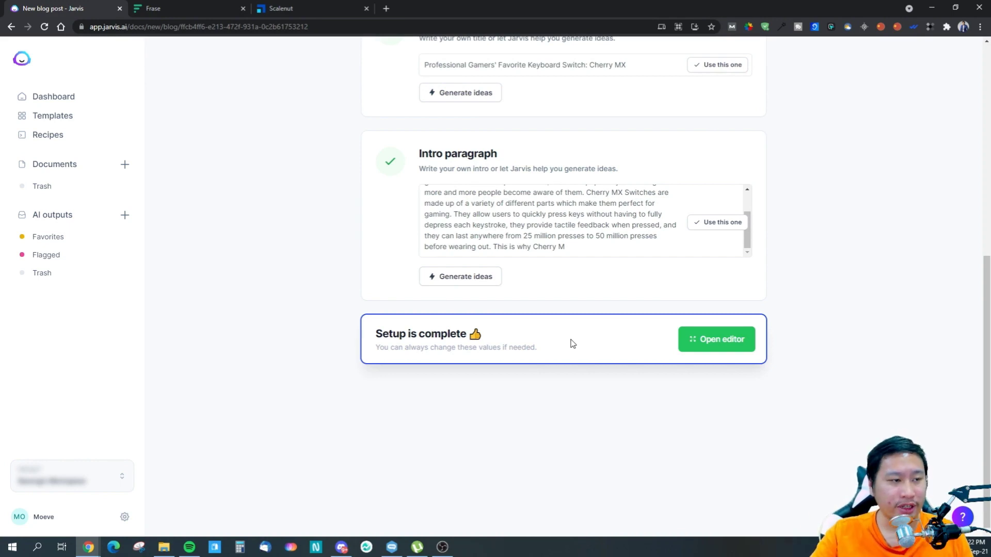
left_click(281, 9)
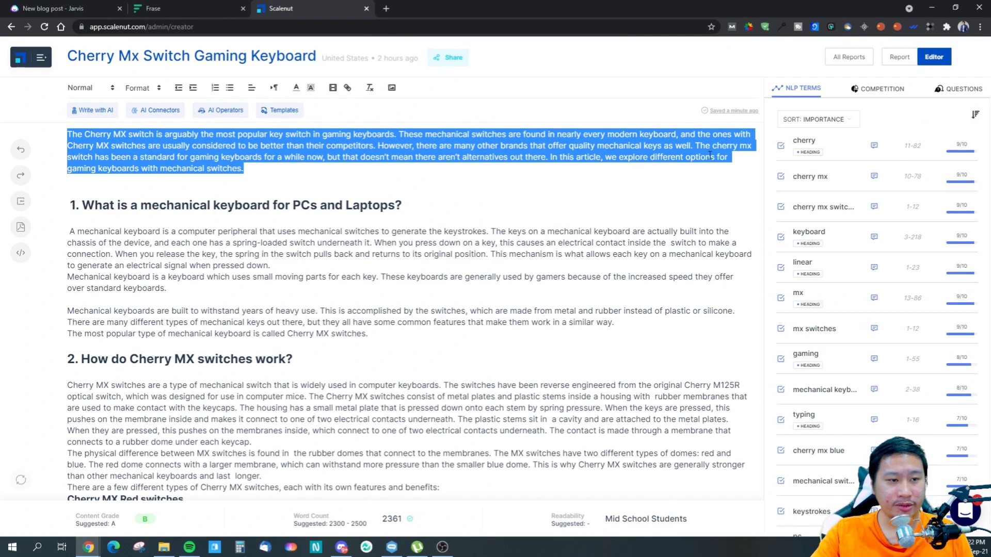
left_click(466, 172)
- Return to Jarvis, open the blog post in the editor and complete the last intro sentence as "This is why Cherry MX switch keyboards are so popular among gamers!"
left_click(52, 8)
left_click(723, 341)
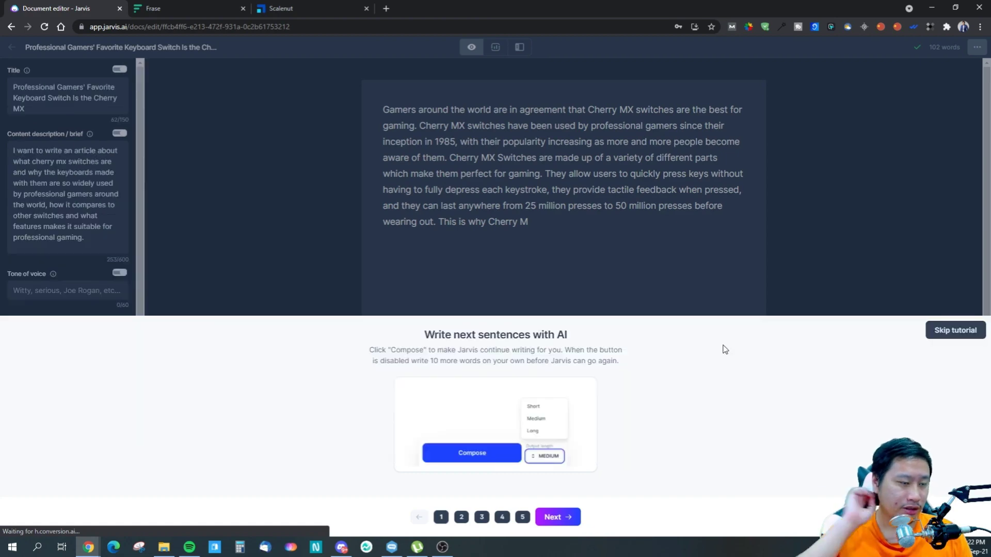
left_click(547, 222)
key("ctrl+j")
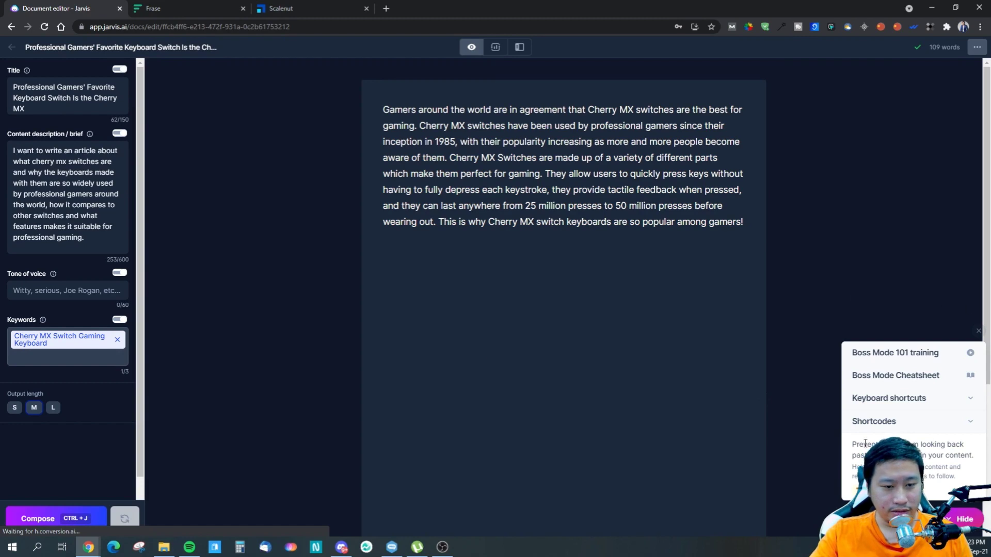
double_click(535, 227)
left_click(752, 236)
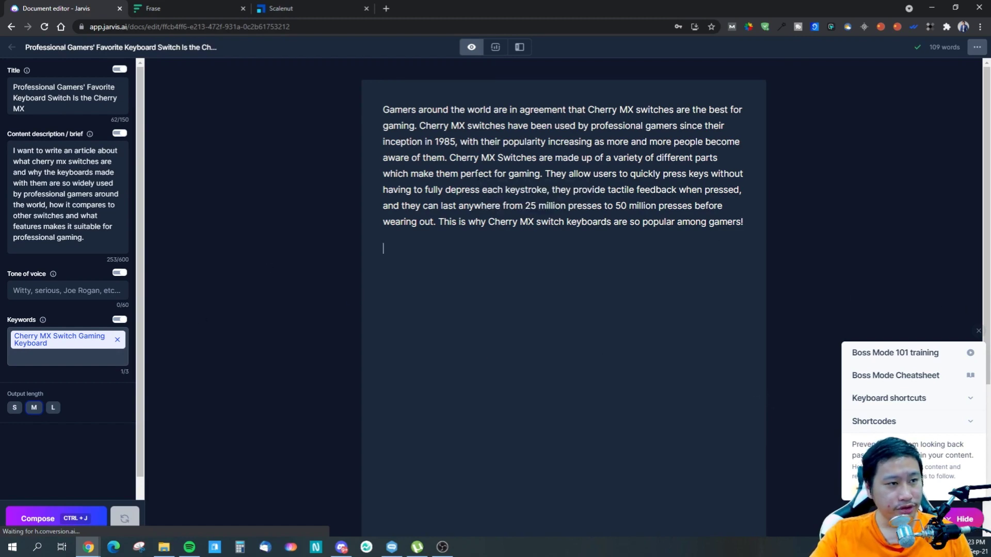
- Examine the editor's SEO mode and the templates offered in Power mode, and return to the focus view
left_click(497, 48)
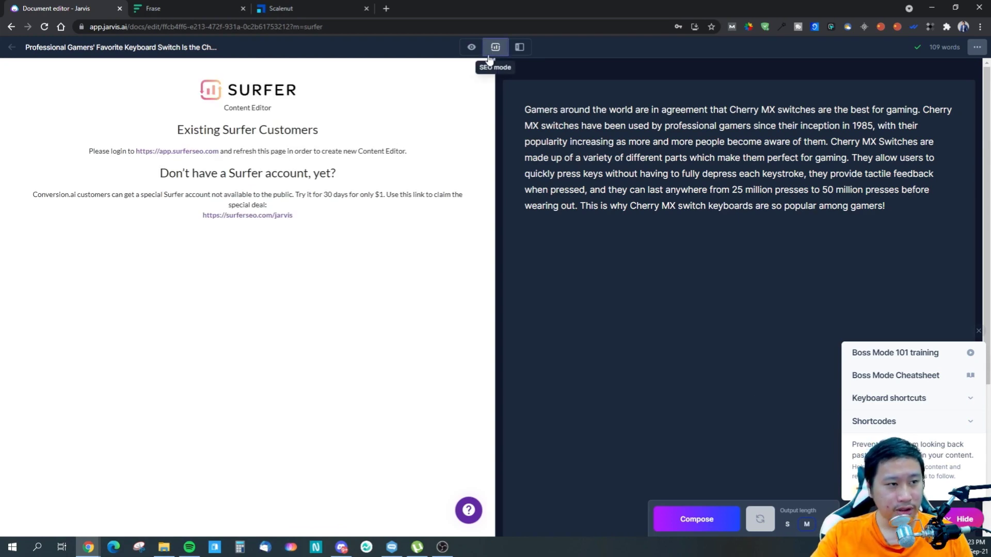
left_click(518, 48)
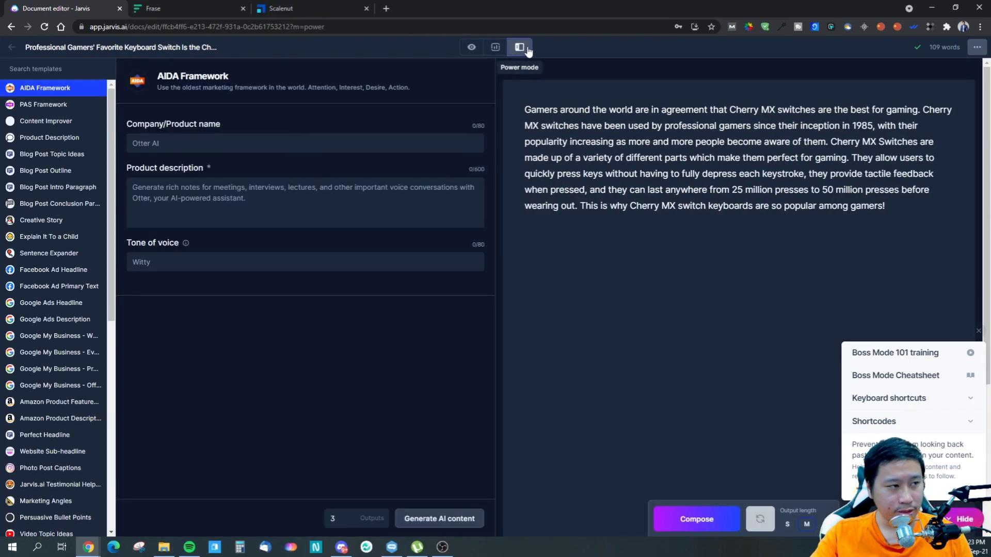
scroll(66, 402, "down", 8)
scroll(65, 402, "up", 8)
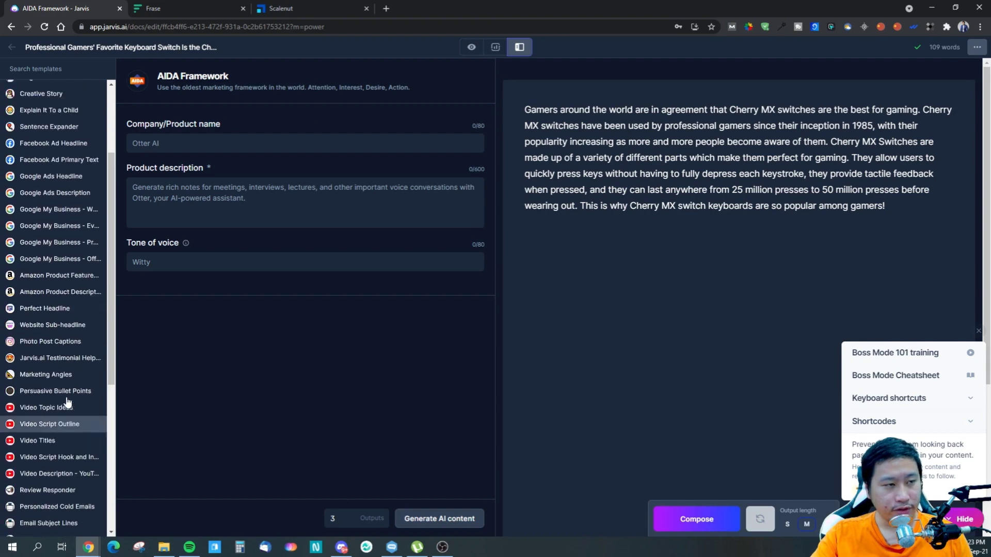
left_click(471, 47)
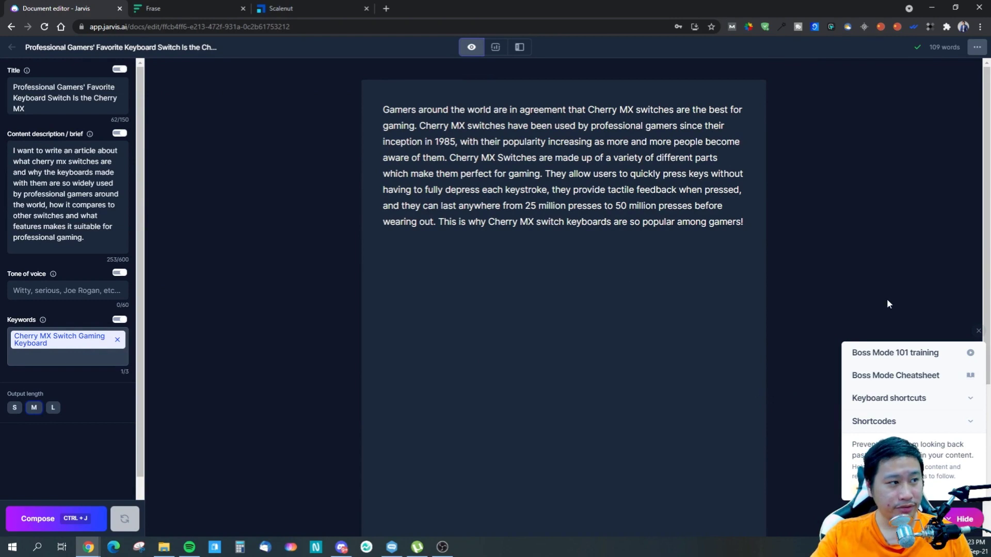
- Open the Boss Mode Cheatsheet and look through the suggested Jarvis commands
left_click(904, 377)
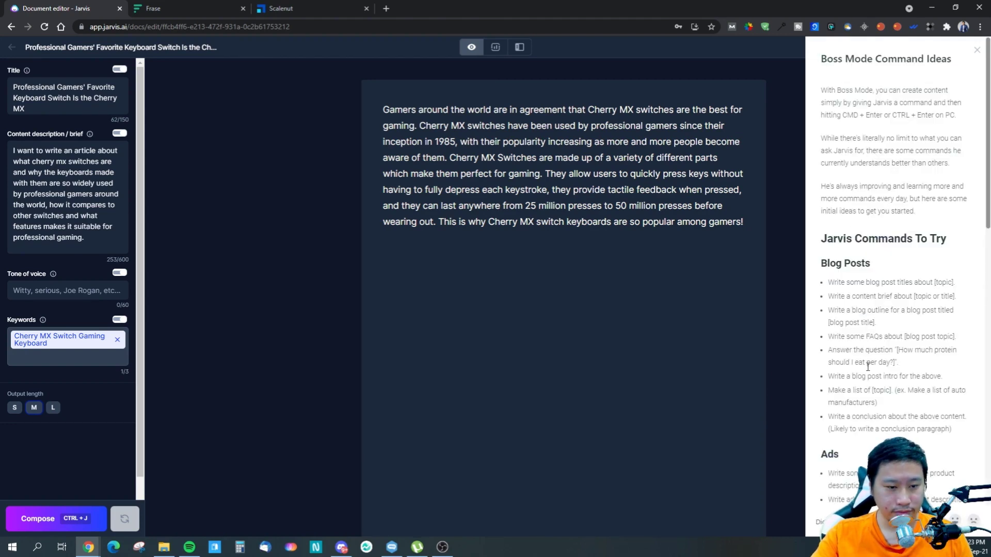
scroll(867, 367, "down", 10)
scroll(870, 368, "up", 2)
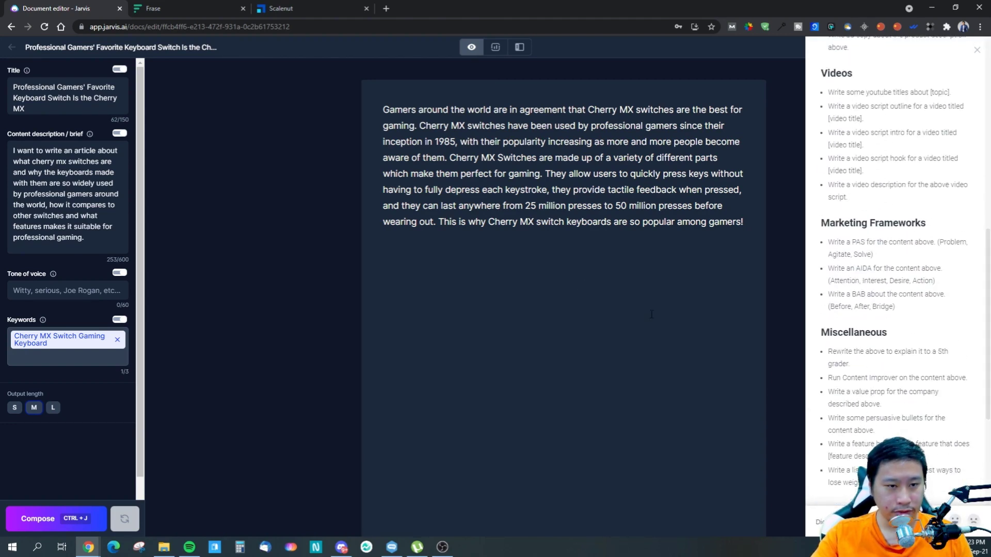
- Generate 3 outlines with Power mode's Blog Post Outline template, using the document title "Professional Gamers' Favorite Keyboard Switch Is the Cherry MX" and tone Witty
left_click(519, 47)
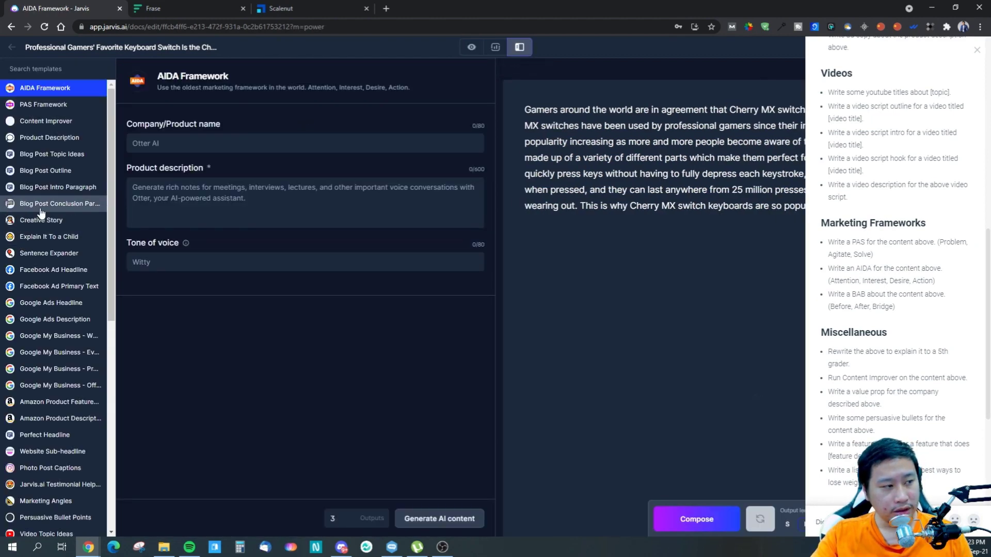
left_click(43, 174)
left_click(292, 148)
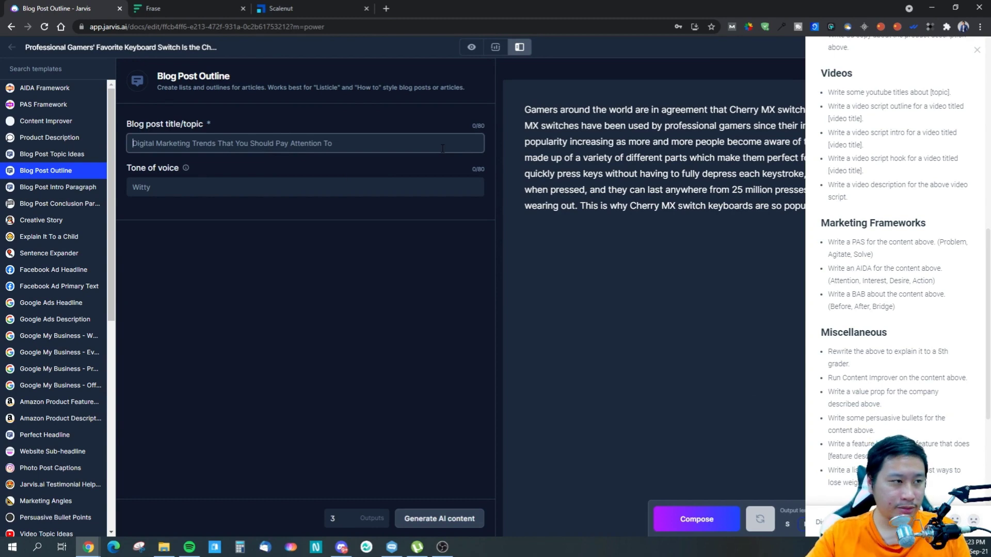
left_click(190, 50)
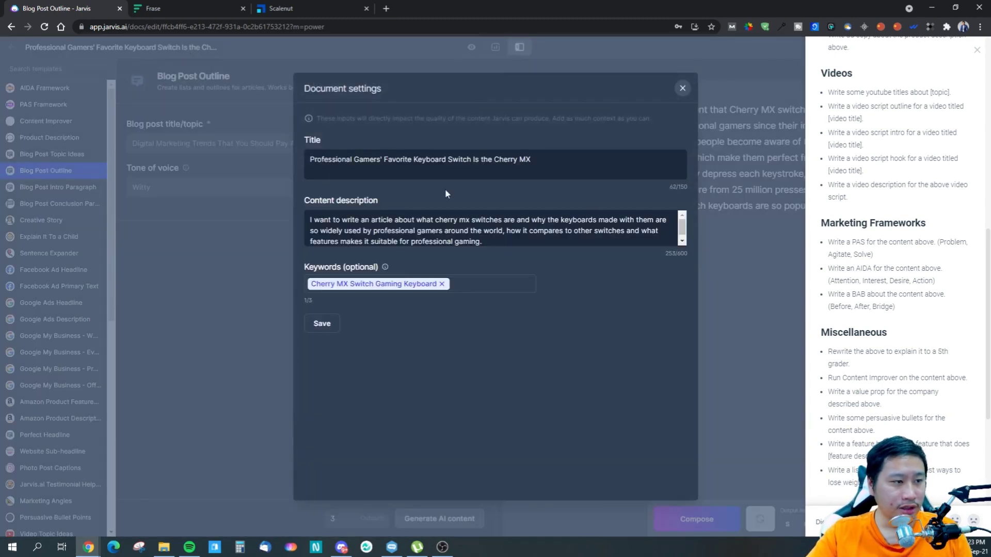
triple_click(501, 165)
left_click(683, 88)
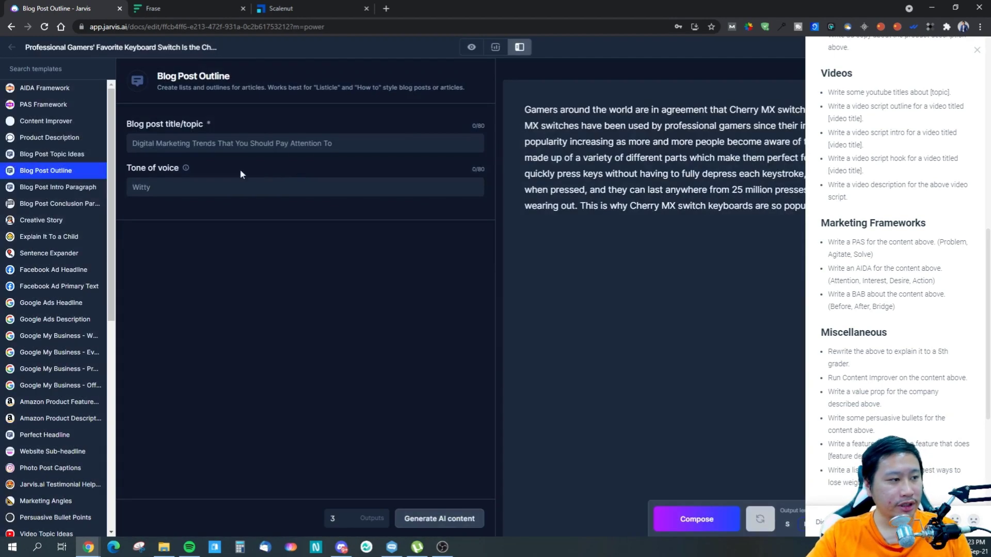
left_click(253, 195)
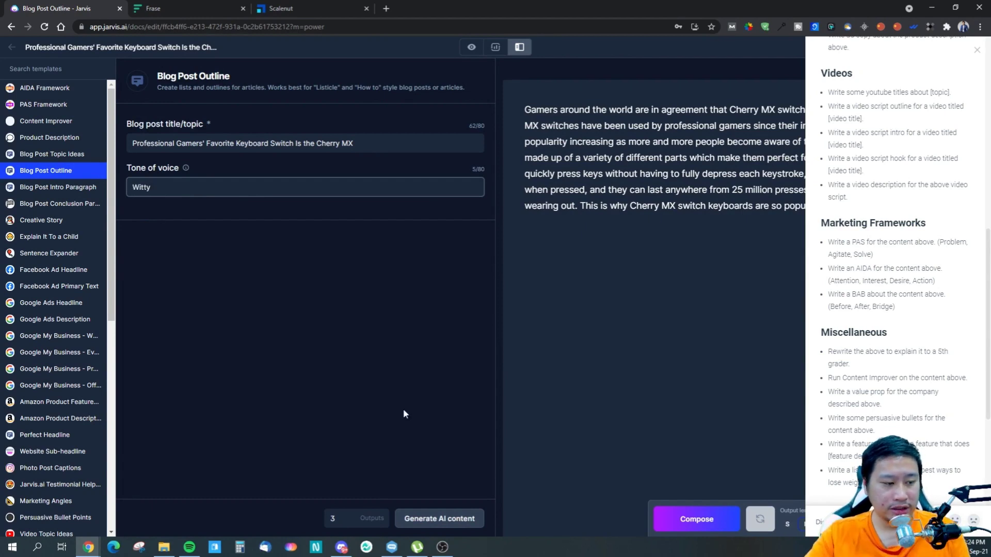
left_click(448, 519)
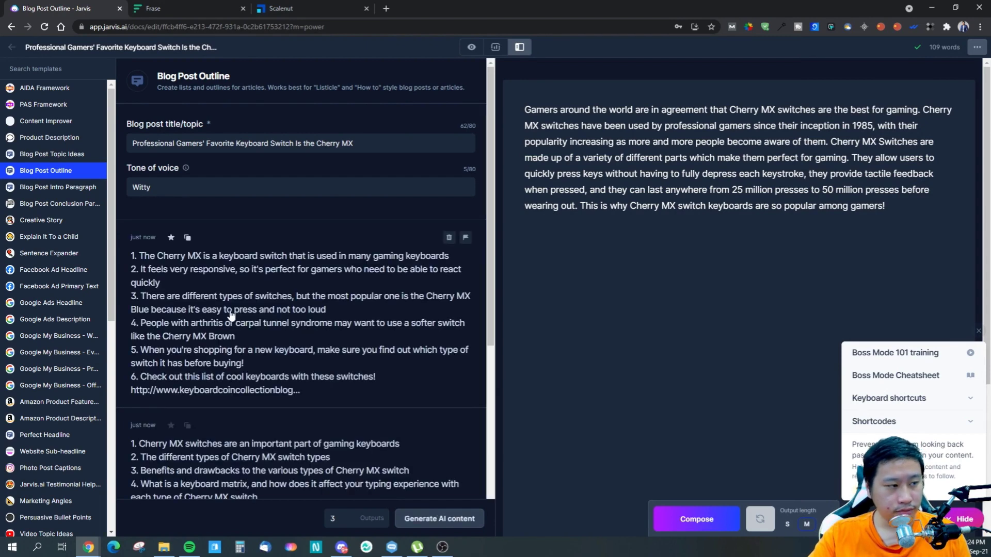
- Read and compare the three generated blog post outlines, including the link at the end of the first one
scroll(248, 337, "down", 1)
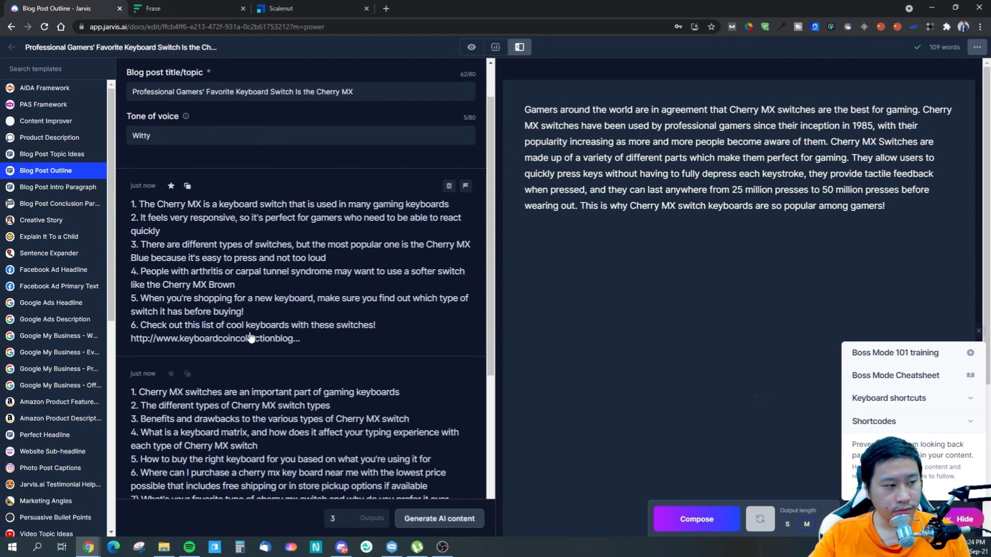
scroll(227, 310, "down", 3)
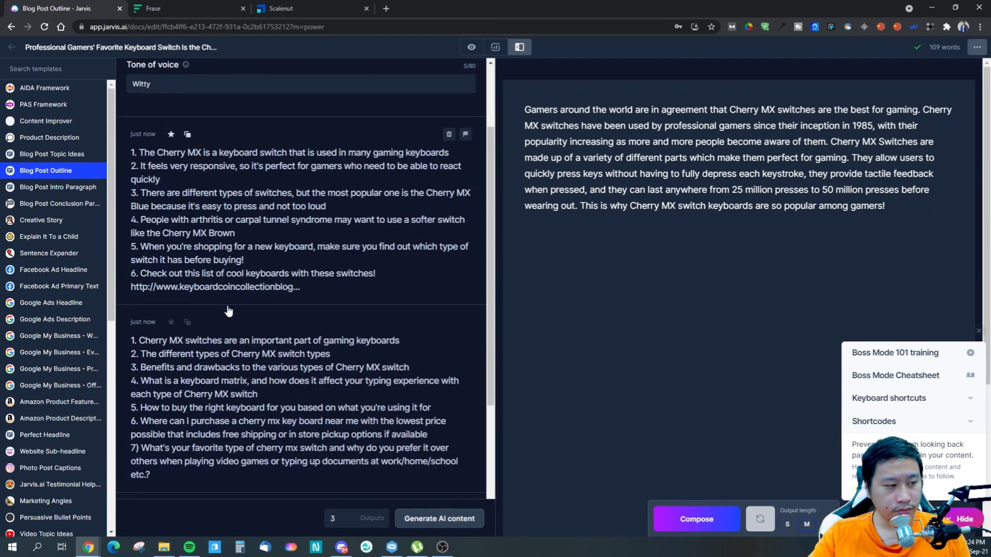
scroll(170, 196, "up", 1)
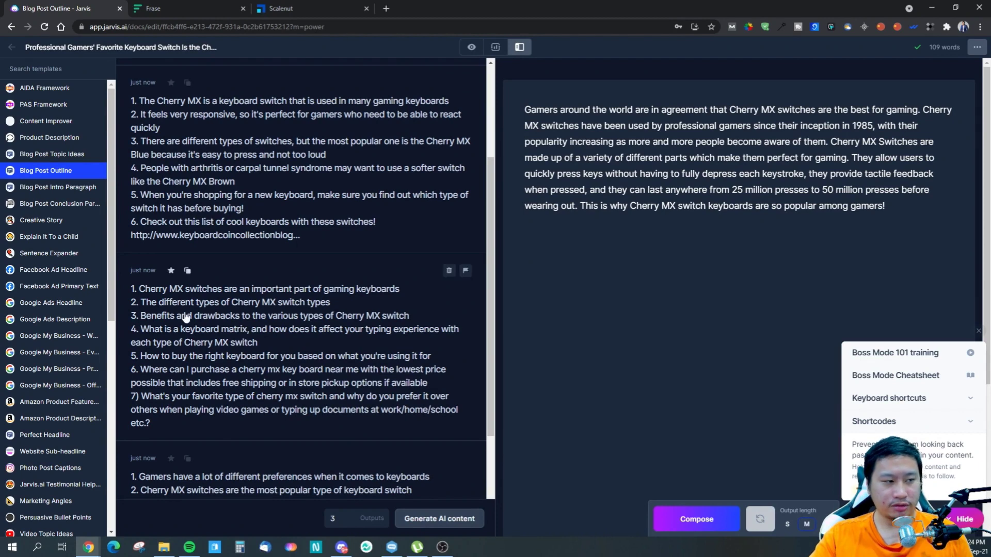
scroll(175, 307, "down", 2)
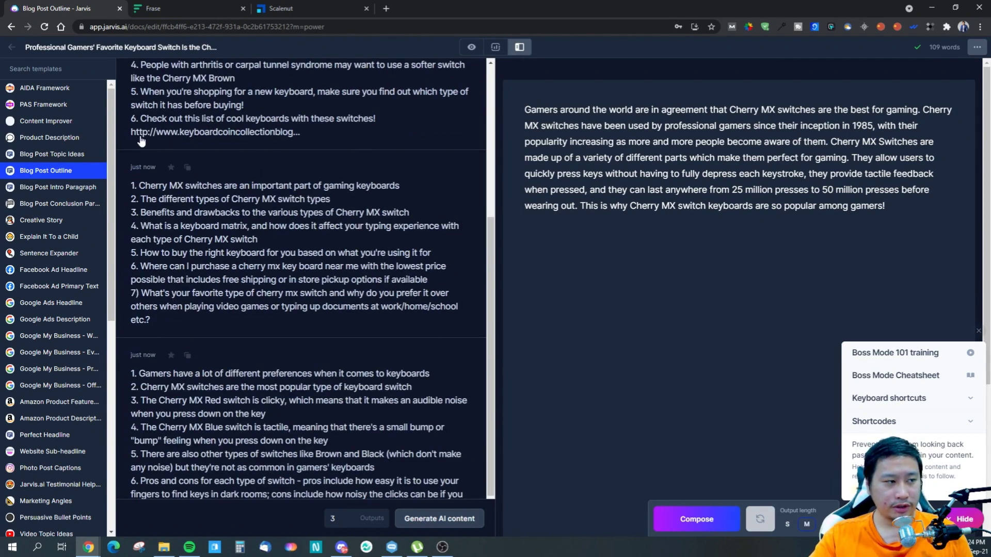
left_click(279, 133)
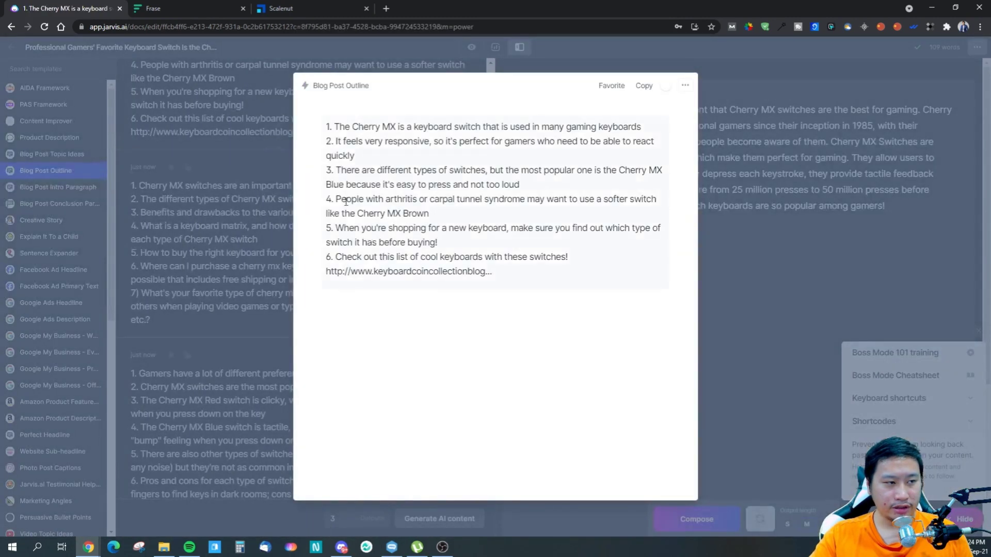
left_click(241, 180)
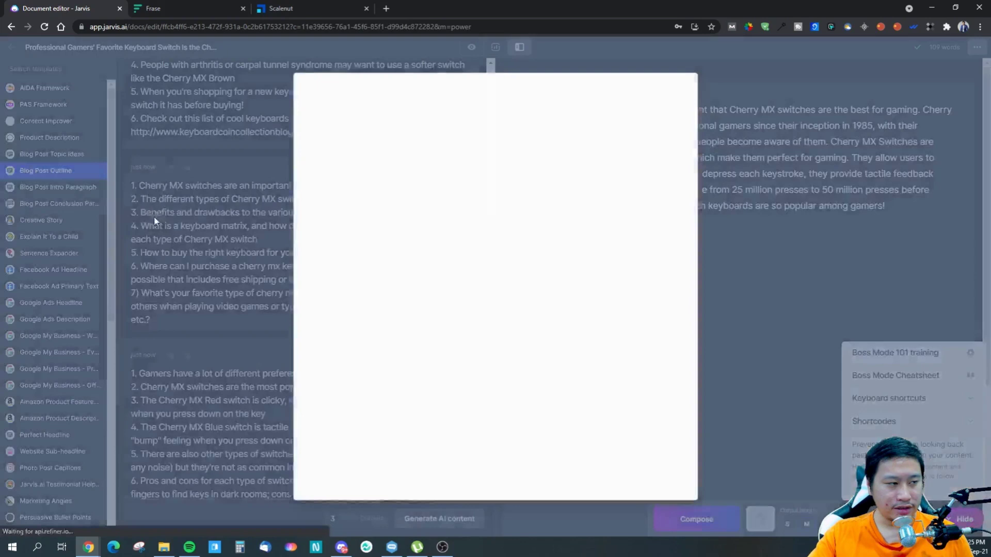
left_click(155, 222)
scroll(178, 314, "down", 1)
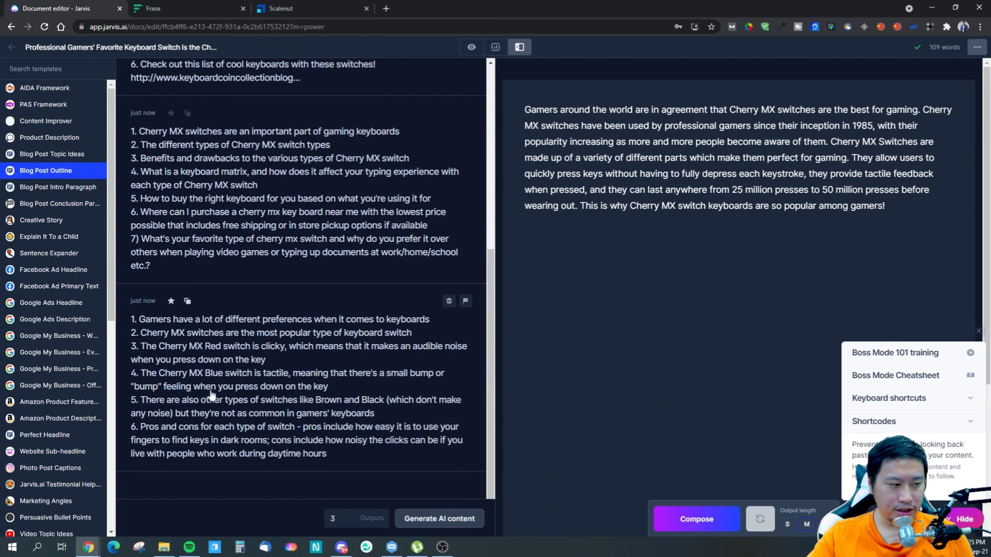
scroll(285, 233, "up", 3)
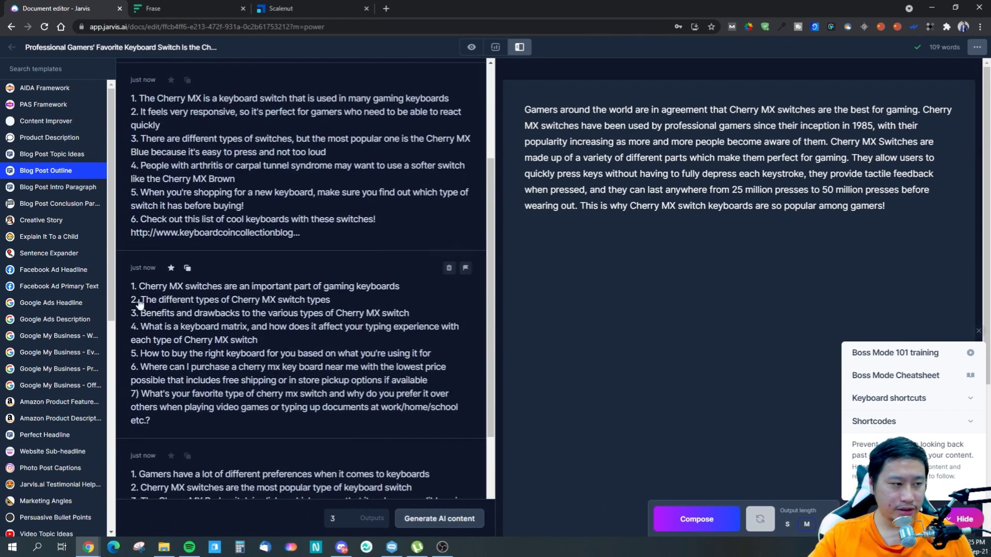
- Copy the second generated outline into the document below the intro paragraph
left_click(187, 267)
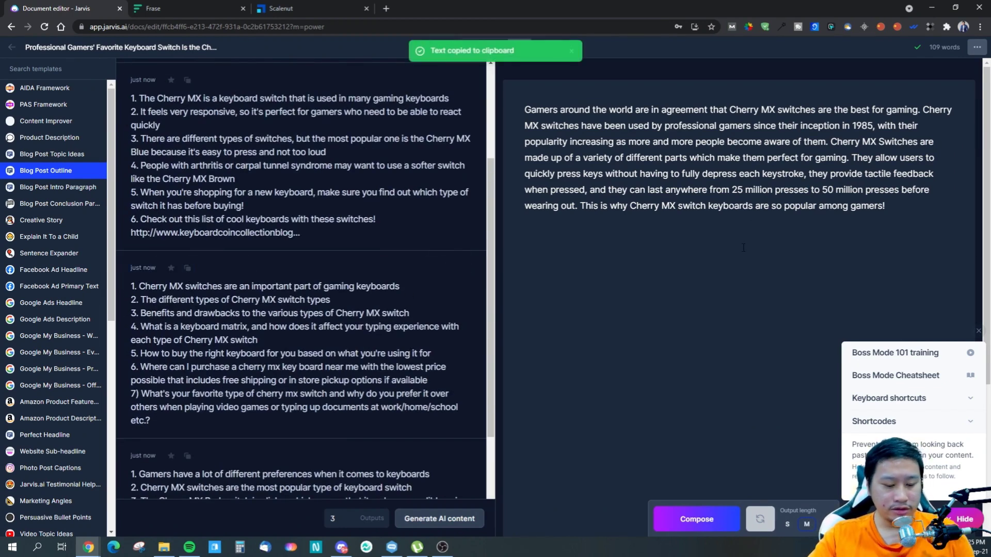
left_click(666, 273)
key("ctrl+v")
- Format the first outline point, "1. Cherry MX switches are an important part of gaming keyboards", as an H2 heading and add an empty line below it
left_click_drag(800, 207, 523, 233)
left_click(806, 231)
left_click(634, 208)
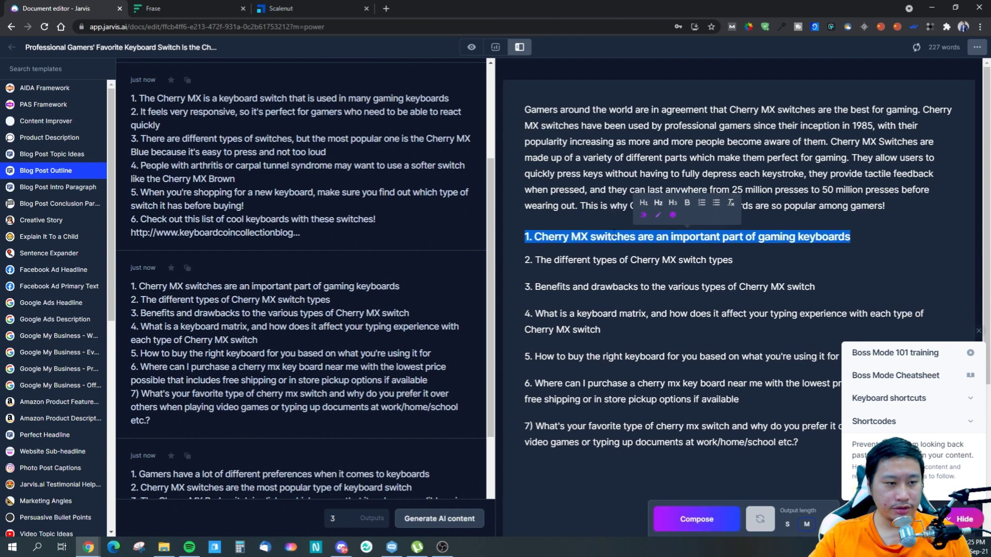
left_click(859, 232)
key("Return")
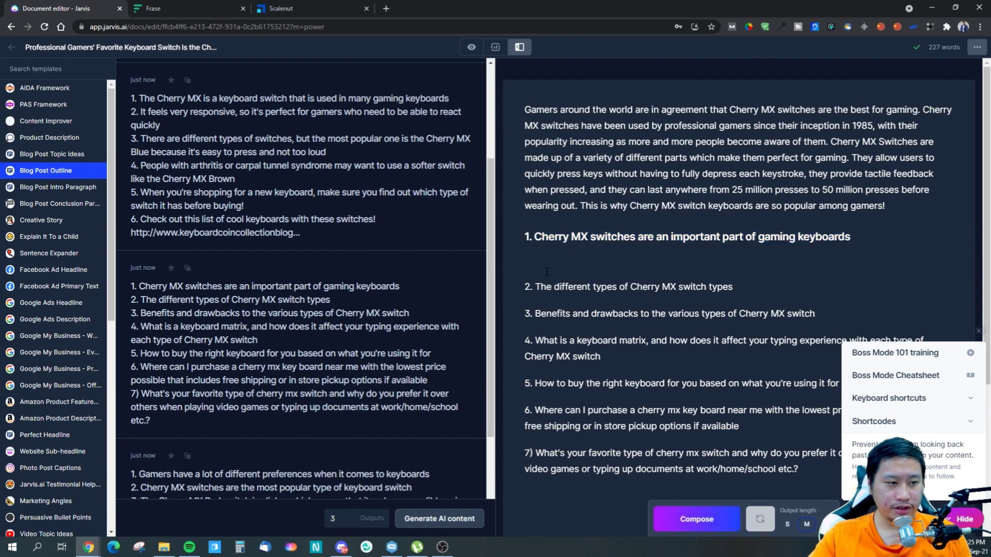
- Leave Power mode and switch the document to the view with the content brief and compose settings
left_click_drag(607, 264, 524, 237)
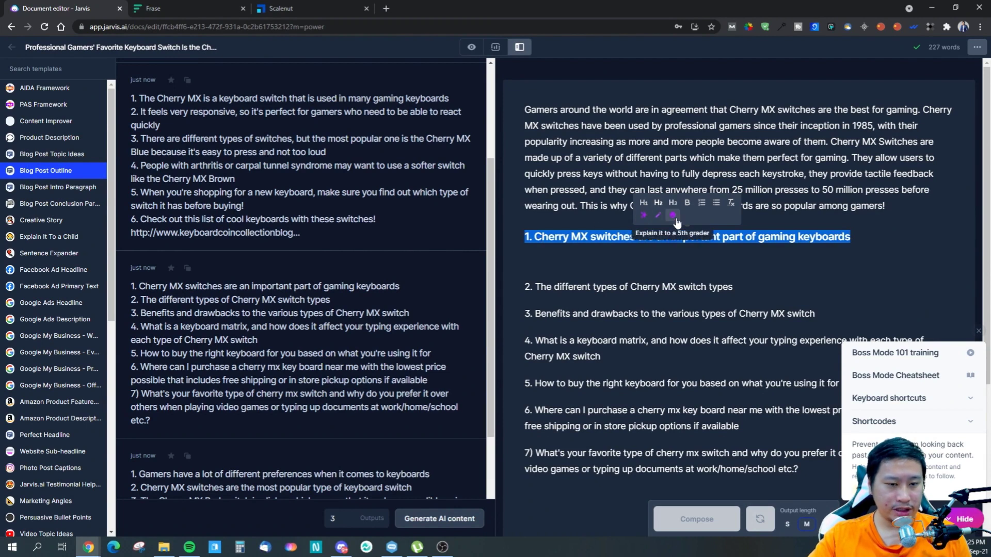
left_click(593, 260)
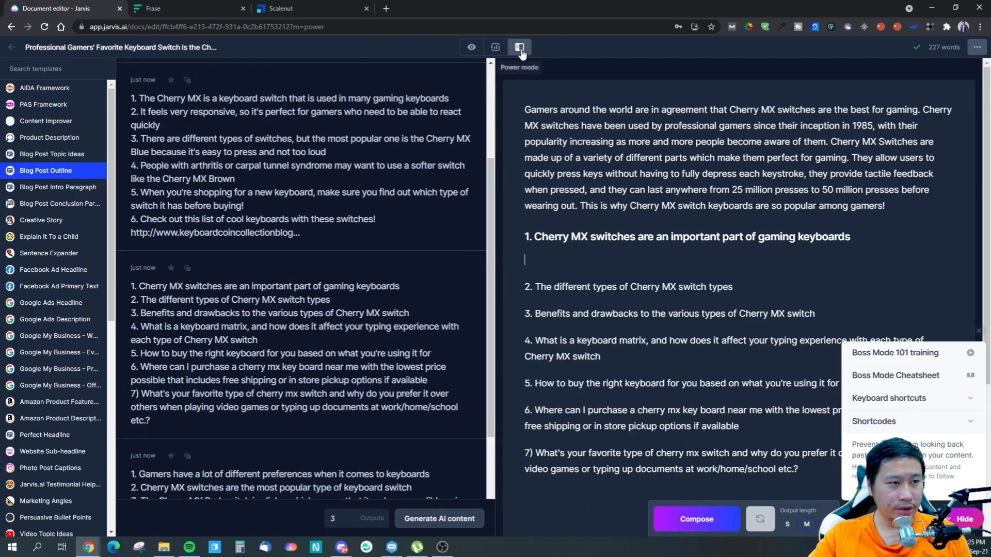
left_click(471, 47)
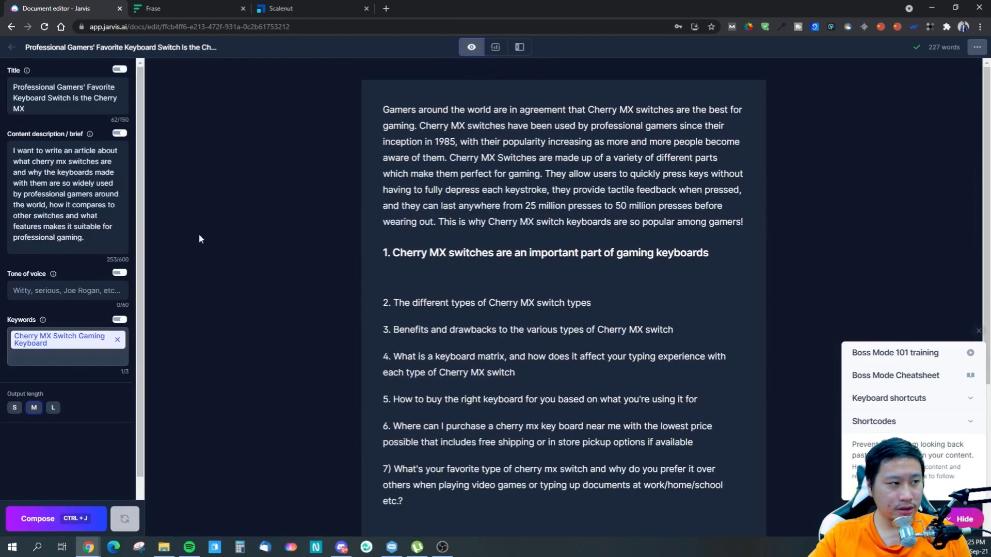
- Set the output length to L and compose a passage on the empty line below the first H2 heading
right_click(391, 275)
left_click(373, 270)
right_click(386, 276)
left_click(384, 275)
left_click_drag(380, 275, 373, 245)
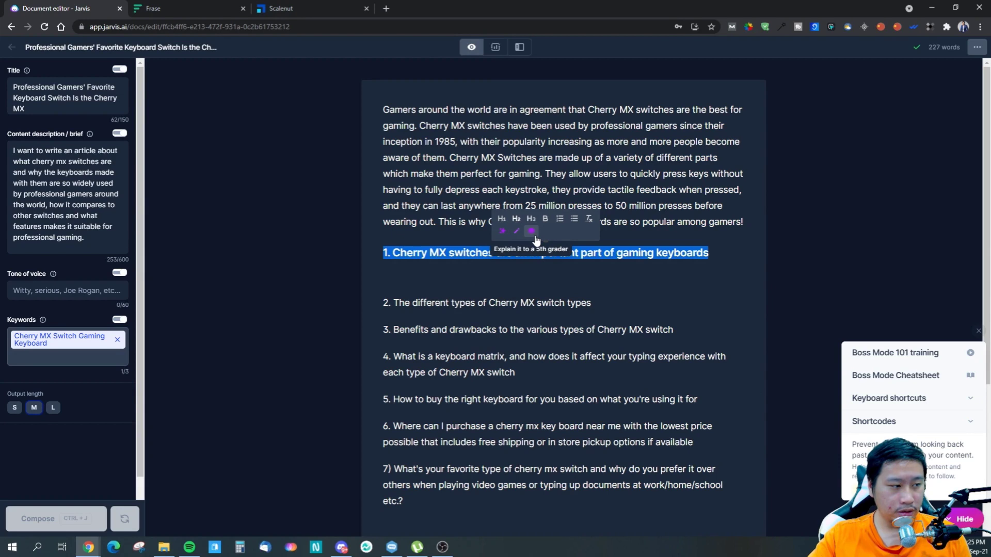
left_click(436, 270)
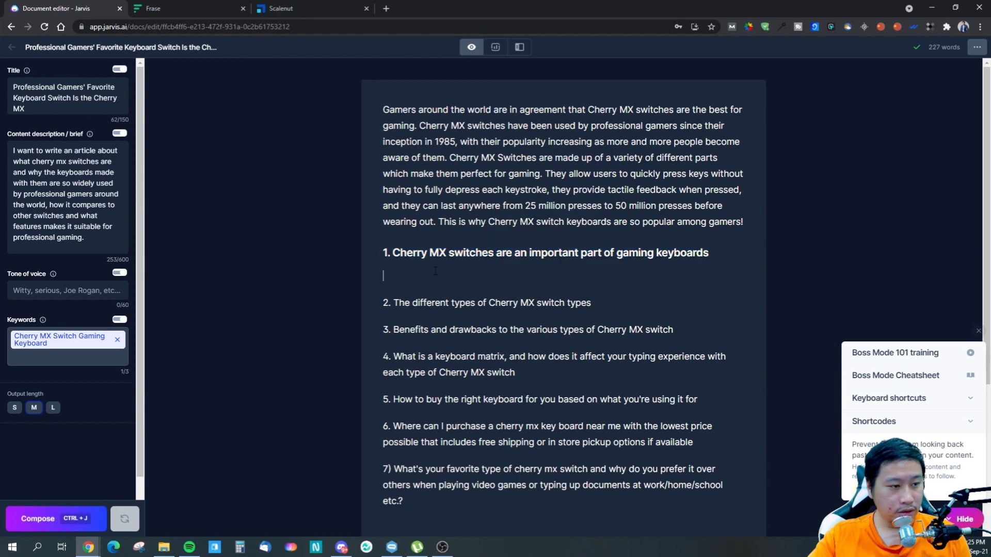
left_click(52, 408)
left_click(49, 519)
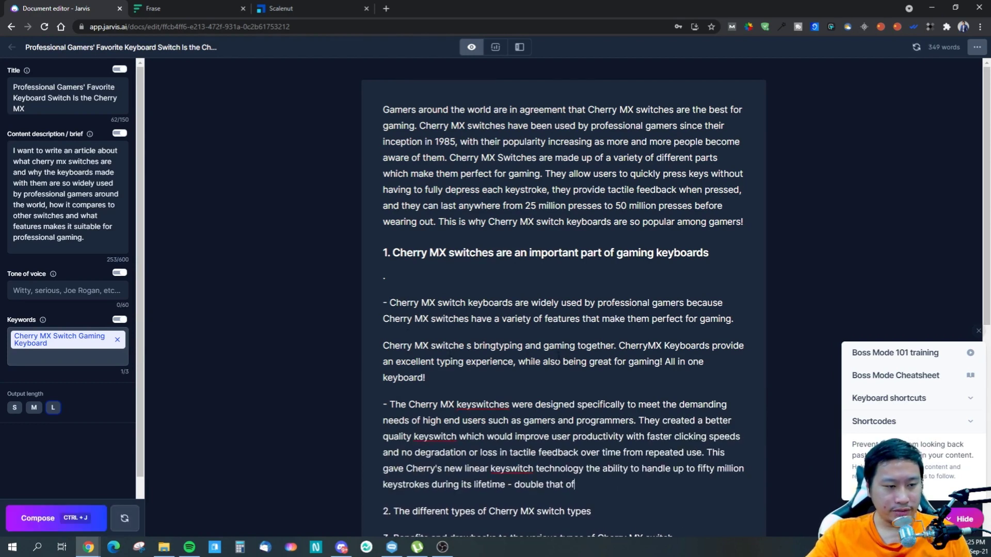
- Delete the entire long generated passage between the first heading and outline point 2
scroll(474, 345, "down", 2)
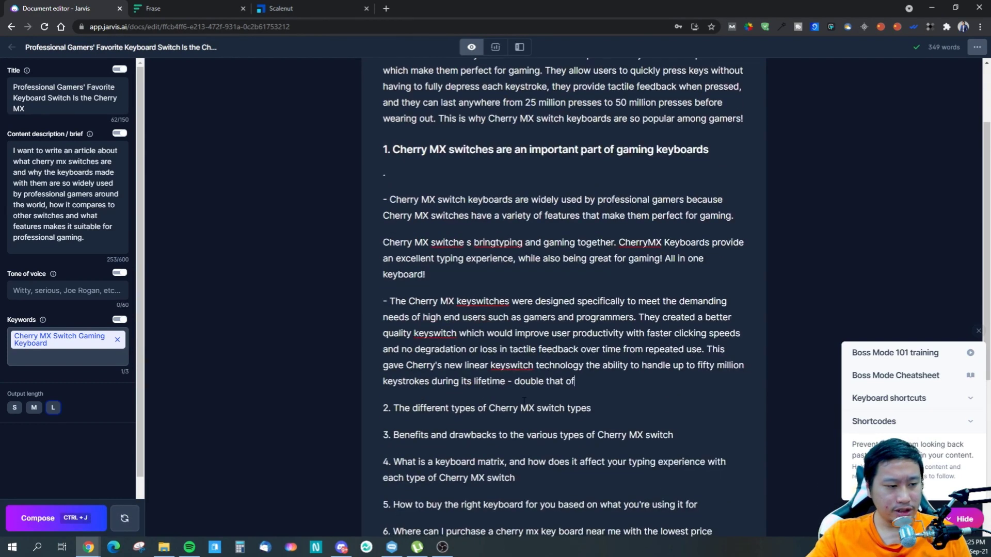
left_click_drag(597, 377, 380, 200)
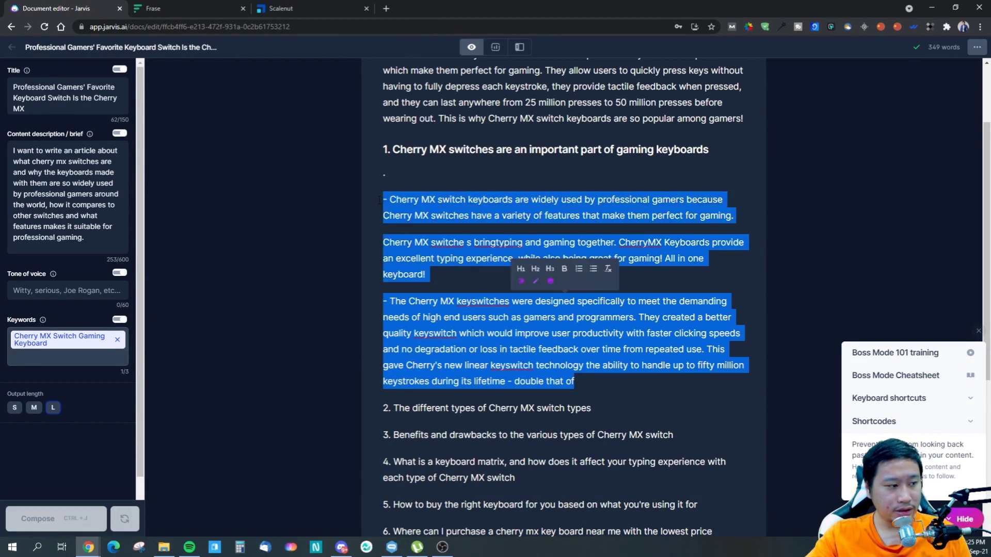
left_click(482, 280)
left_click_drag(584, 389, 371, 175)
key("BackSpace")
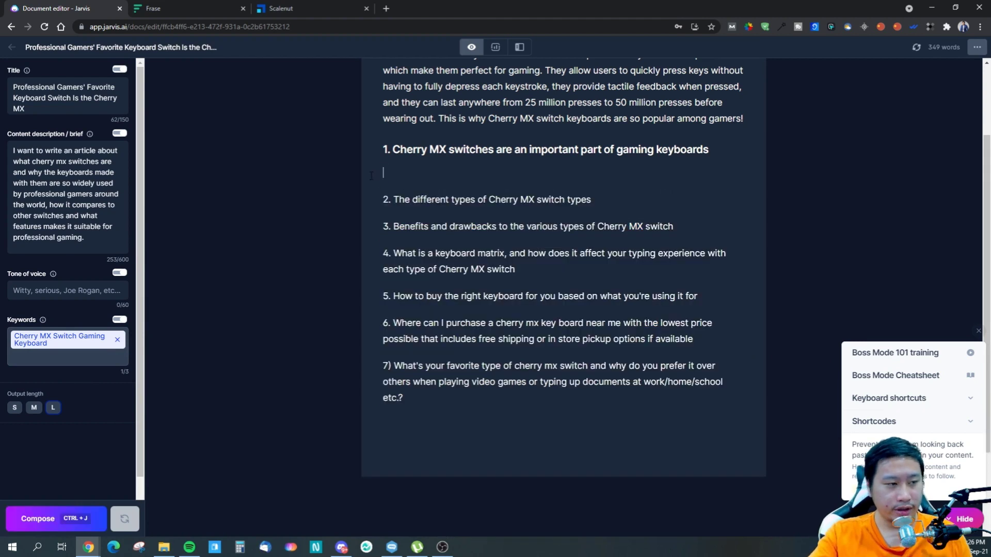
- Compose a passage with output length M below the first heading and remove the blank lines above it
left_click(34, 408)
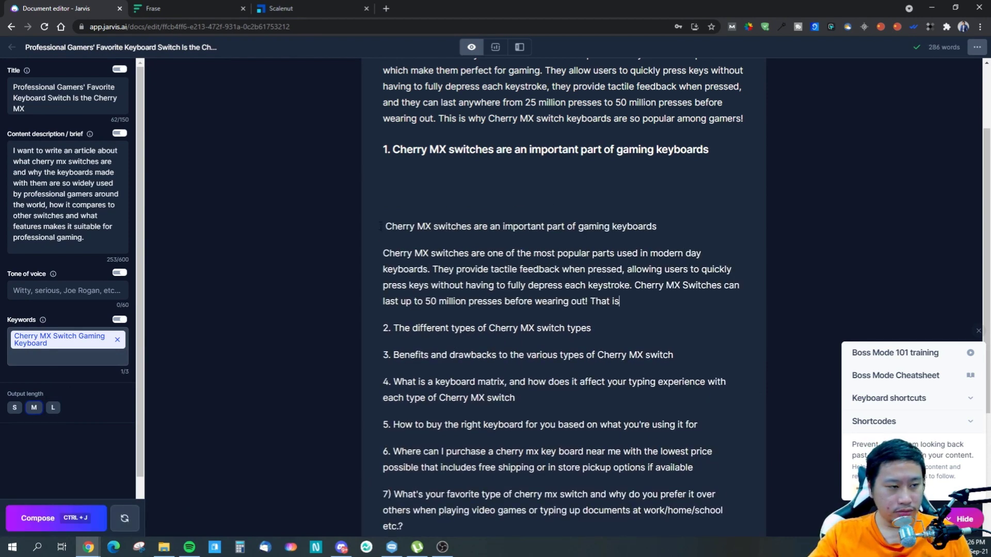
key("BackSpace")
key("BackSpace")
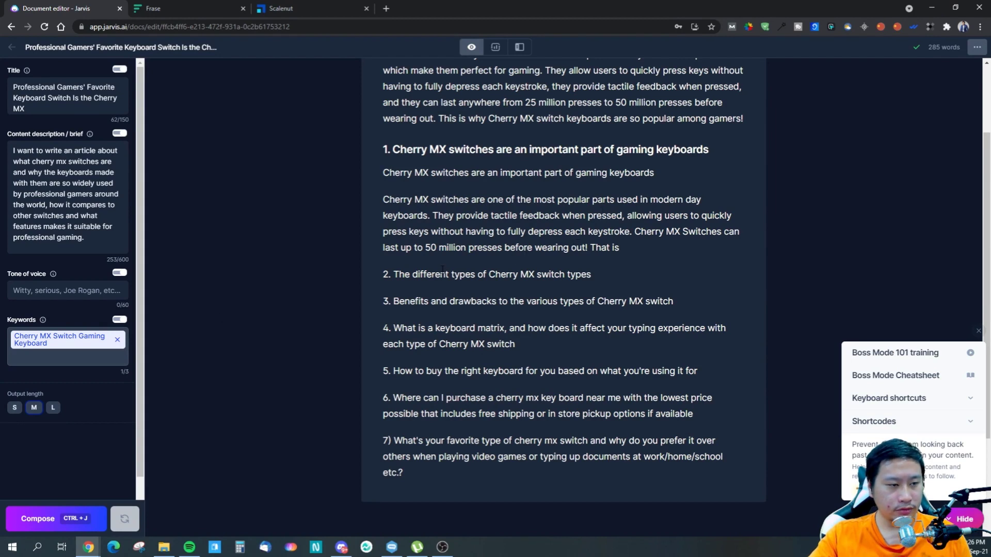
- Compare the generated second paragraph with the intro and delete it, keeping only the sentence directly below the first heading
scroll(477, 324, "up", 2)
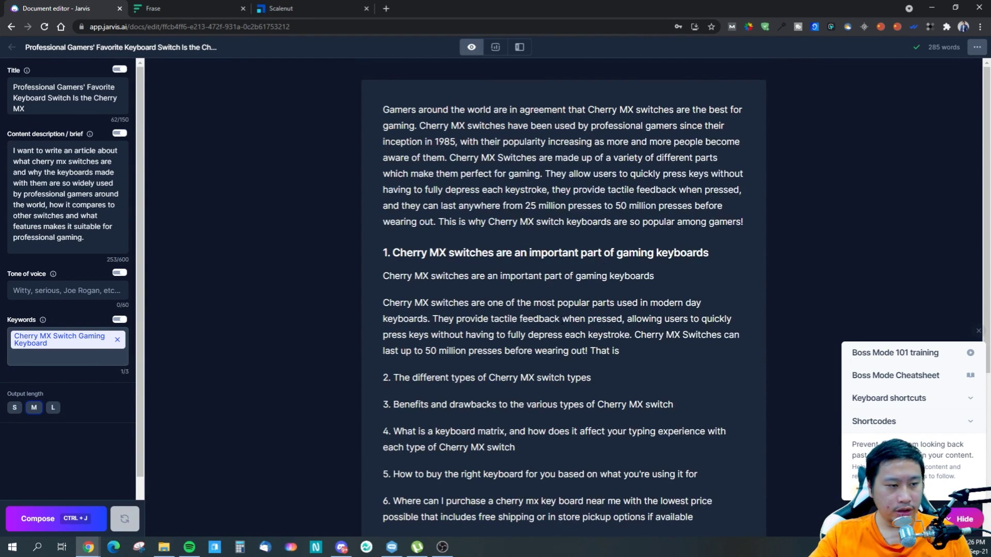
left_click_drag(627, 355, 384, 303)
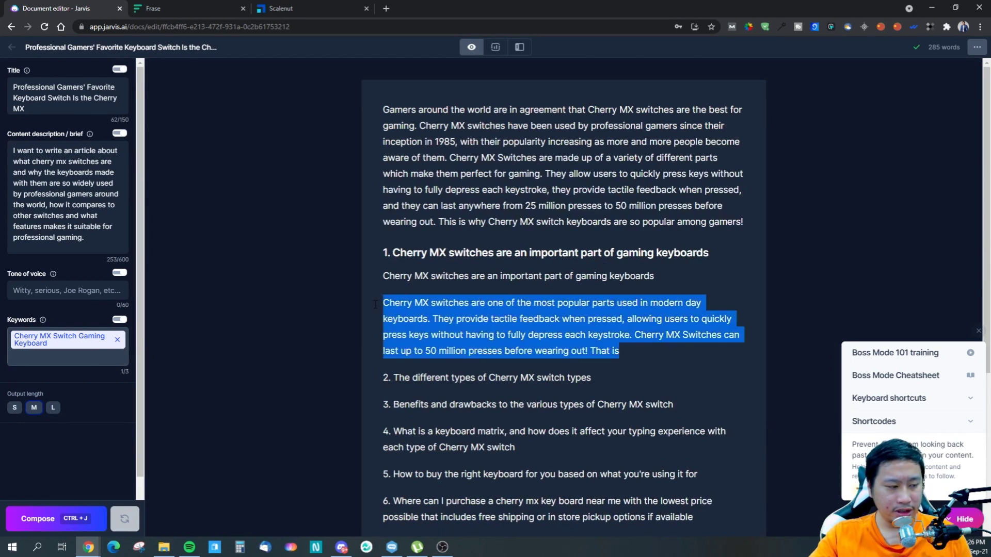
left_click_drag(482, 142, 692, 207)
left_click(654, 227)
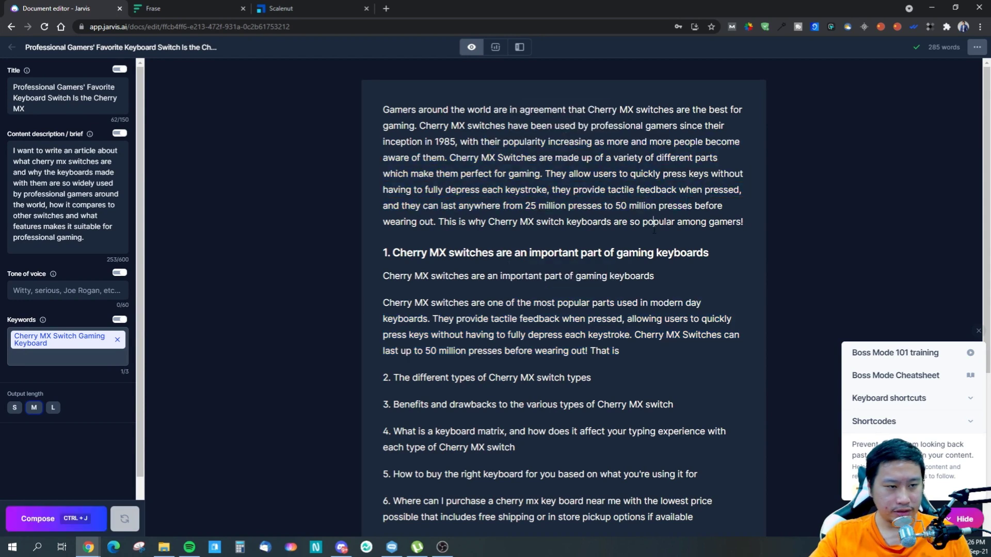
left_click_drag(642, 352, 369, 306)
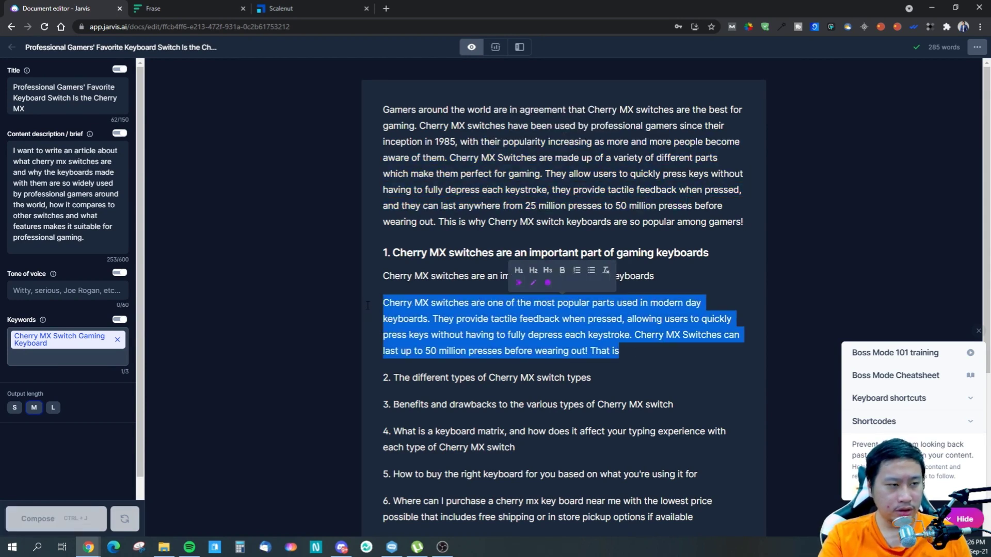
key("BackSpace")
key("BackSpace")
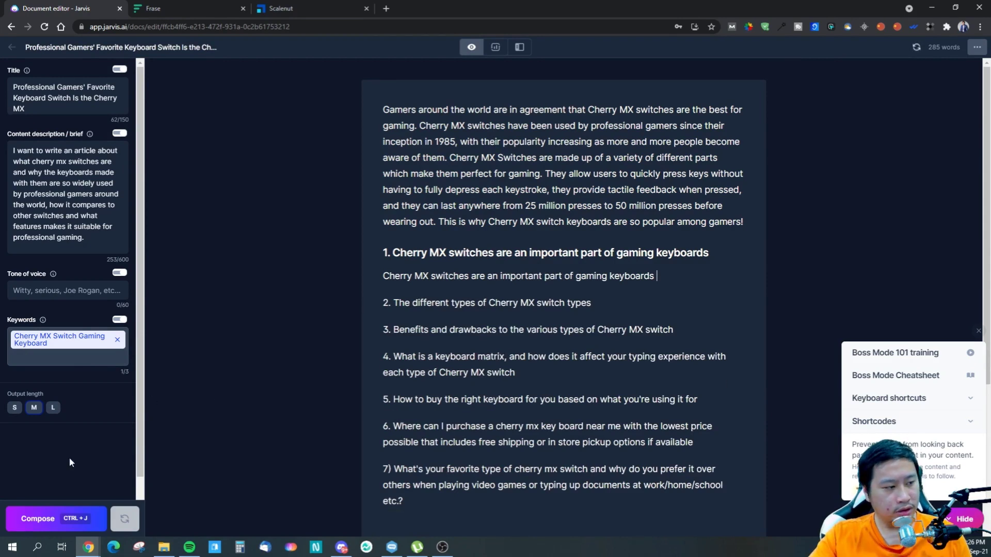
- Compose another medium-length passage after the sentence below the first heading, and delete the generated text
left_click(76, 525)
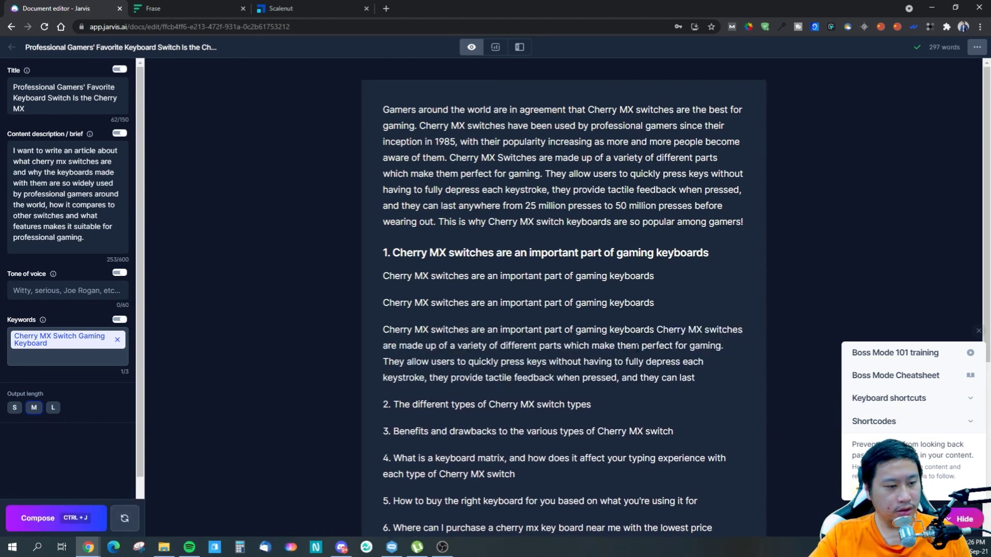
left_click_drag(707, 382, 383, 296)
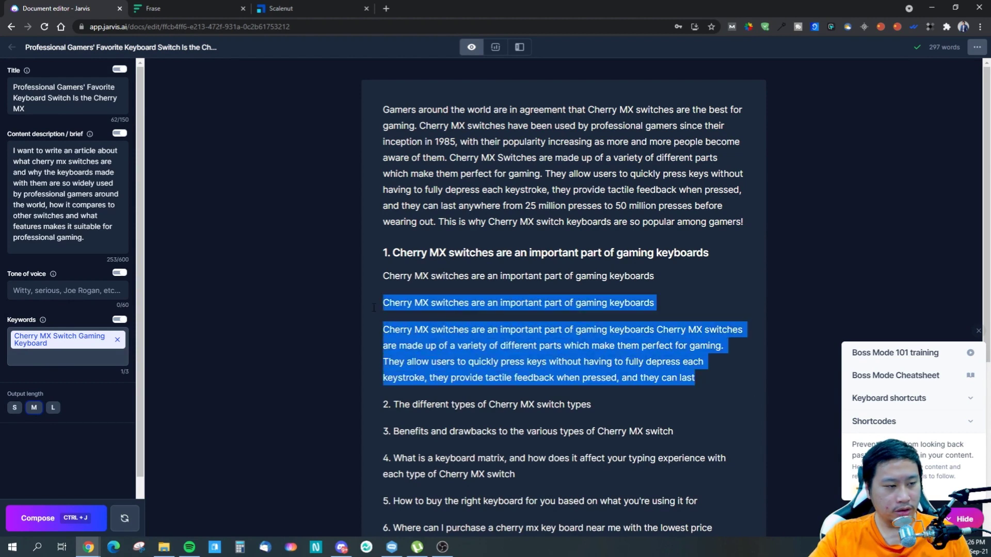
key("BackSpace")
key("BackSpace")
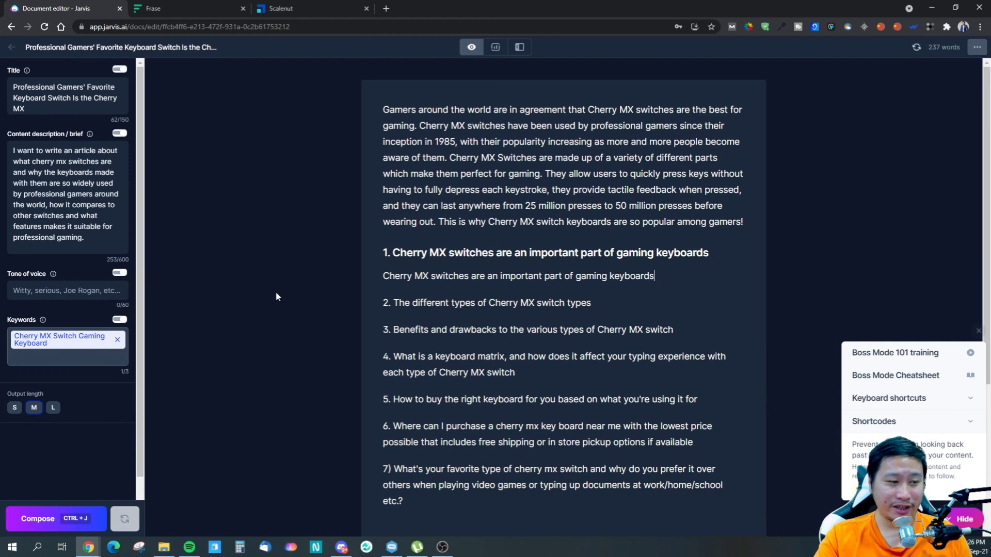
- Add an empty line below the first section's sentence and set the tone of voice to witty and the output length to S
key("Return")
left_click(43, 285)
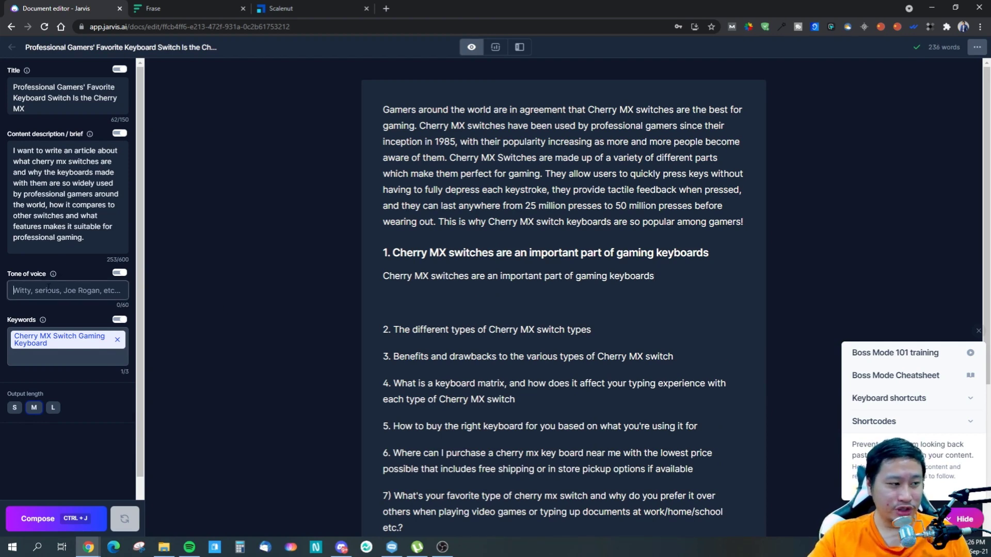
type("witty")
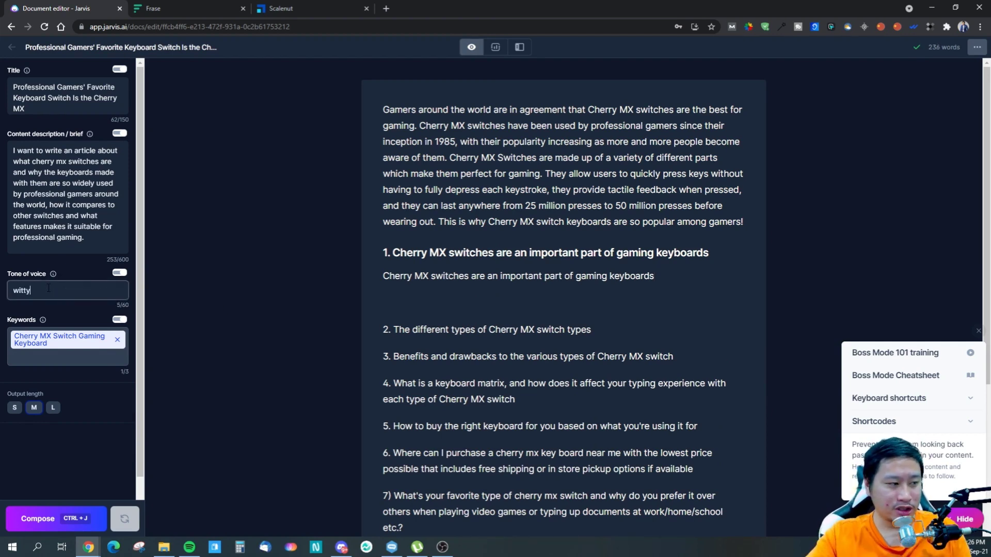
left_click(463, 297)
left_click(15, 408)
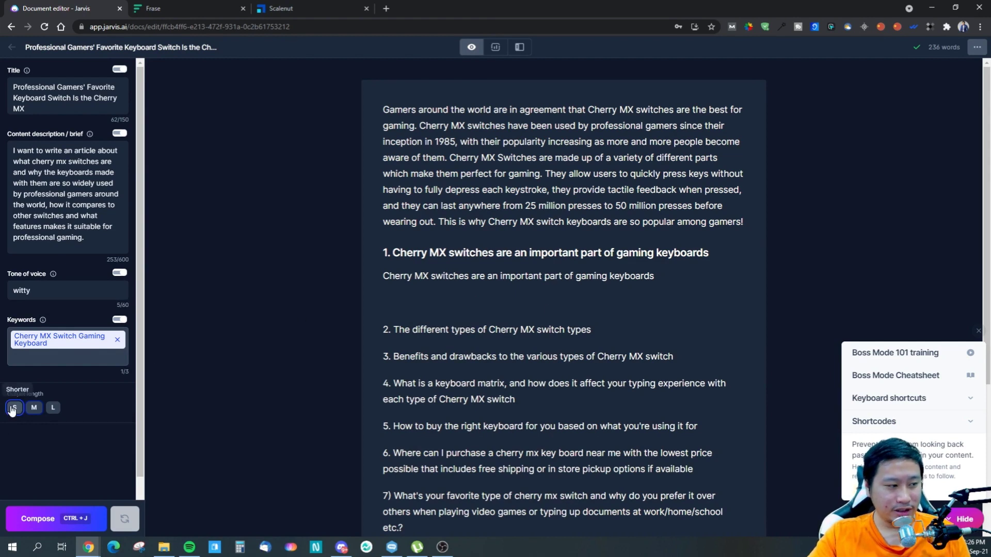
- Compose a short passage on the empty line in the first section, and delete it together with the blank lines
left_click(38, 519)
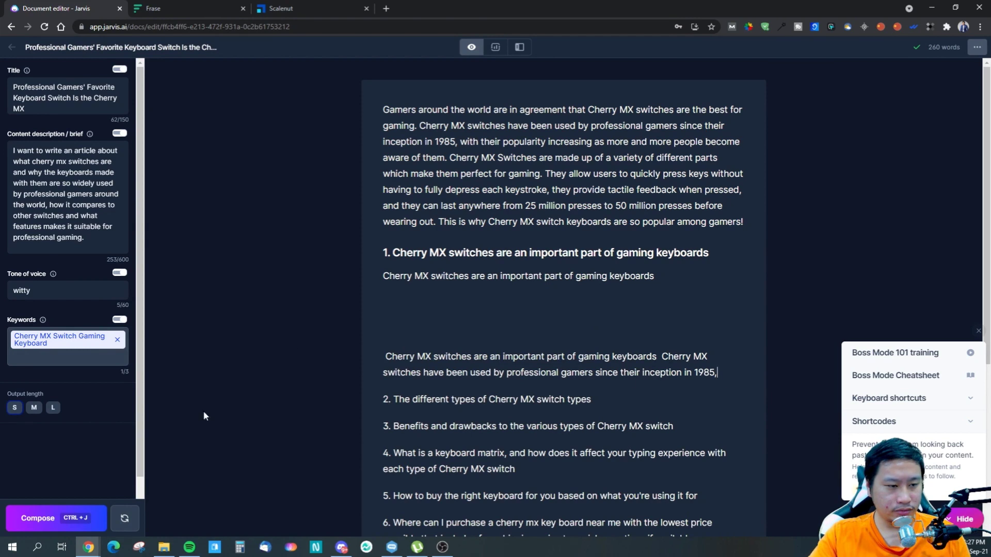
left_click_drag(731, 374, 385, 356)
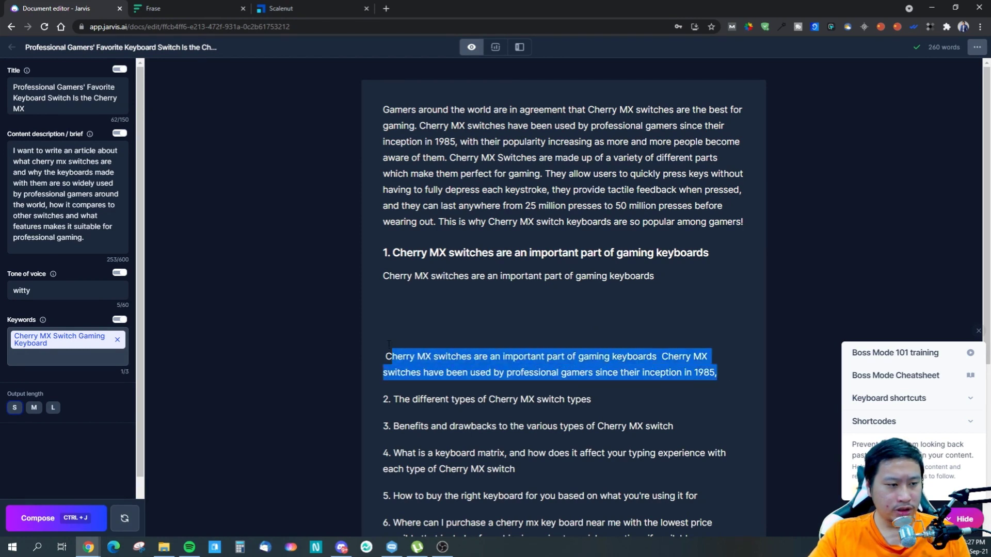
key("BackSpace")
key("BackSpace")
key("BackSpace")
key("BackSpace")
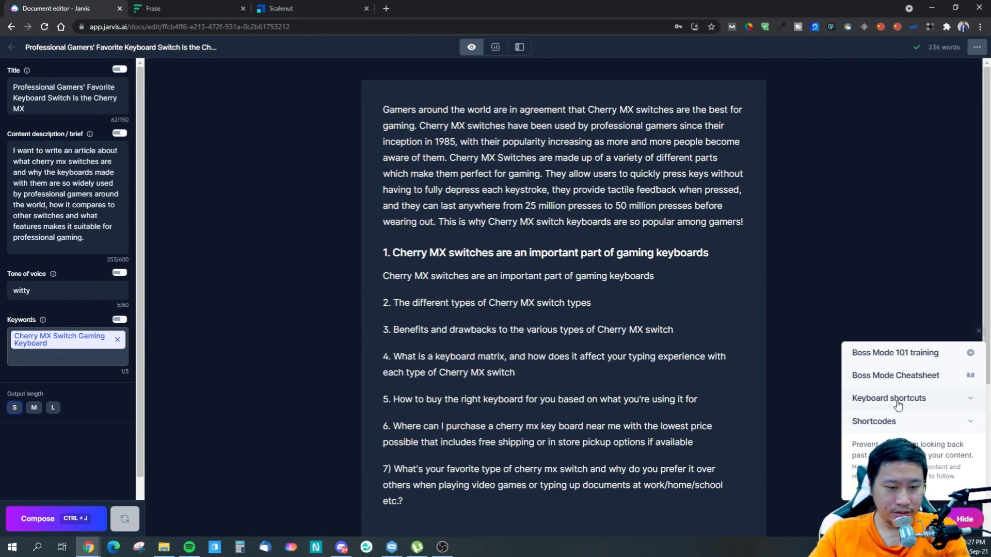
- Expand the keyboard shortcuts help and compose two short continuations directly after the first section's sentence, joined into one paragraph
left_click(872, 399)
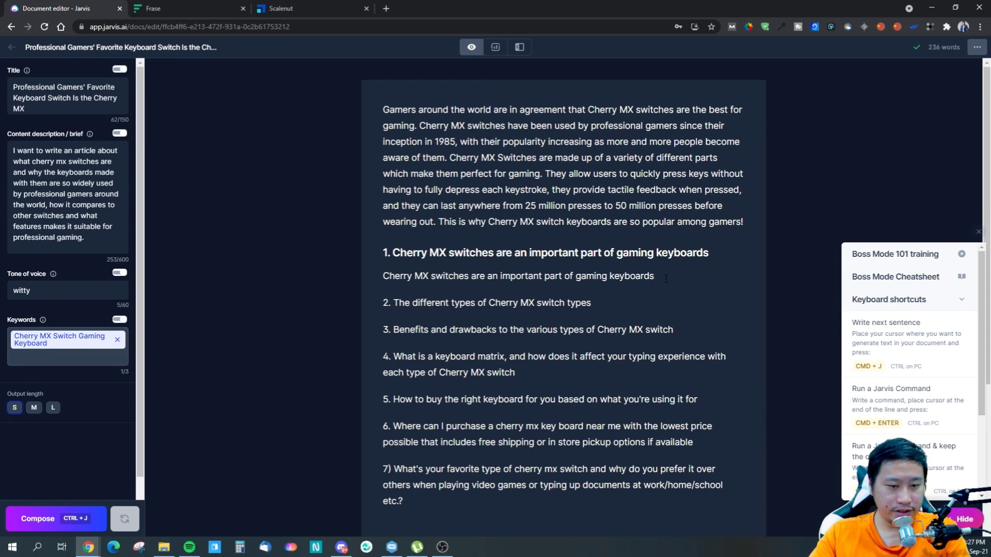
key("ctrl+j")
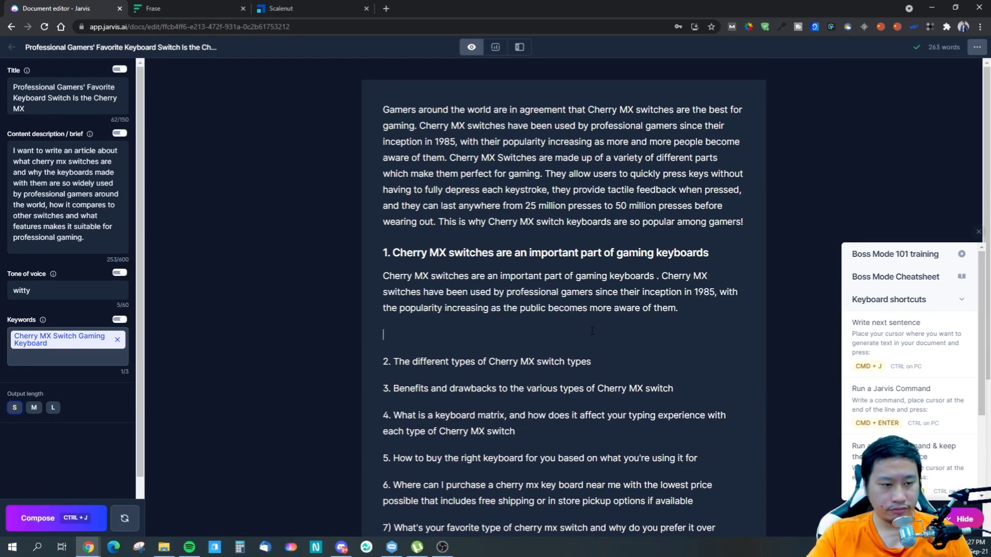
key("BackSpace")
key("ctrl+j")
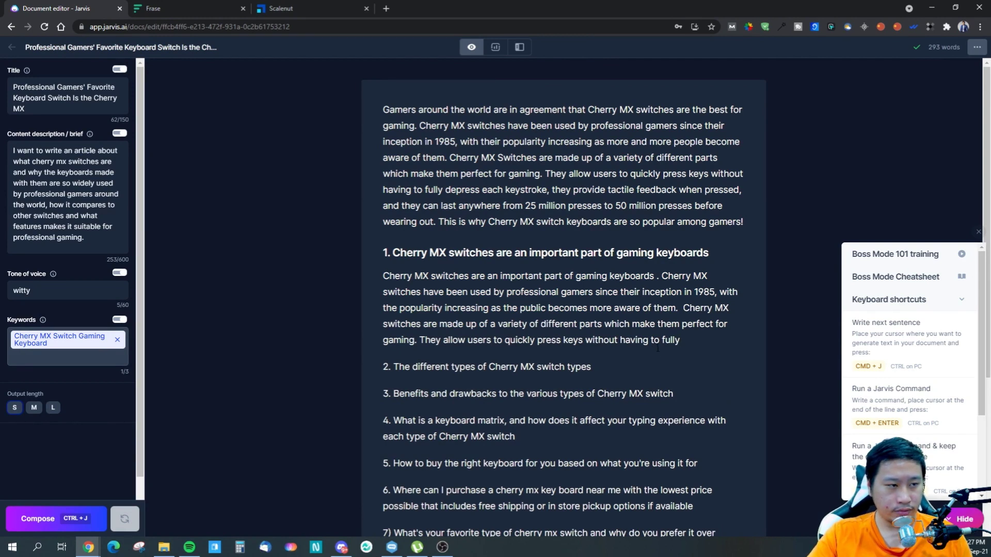
- Review the keyboard shortcuts list and open the Boss Mode Cheatsheet to read the Jarvis commands for blog posts
left_click_drag(681, 340, 661, 277)
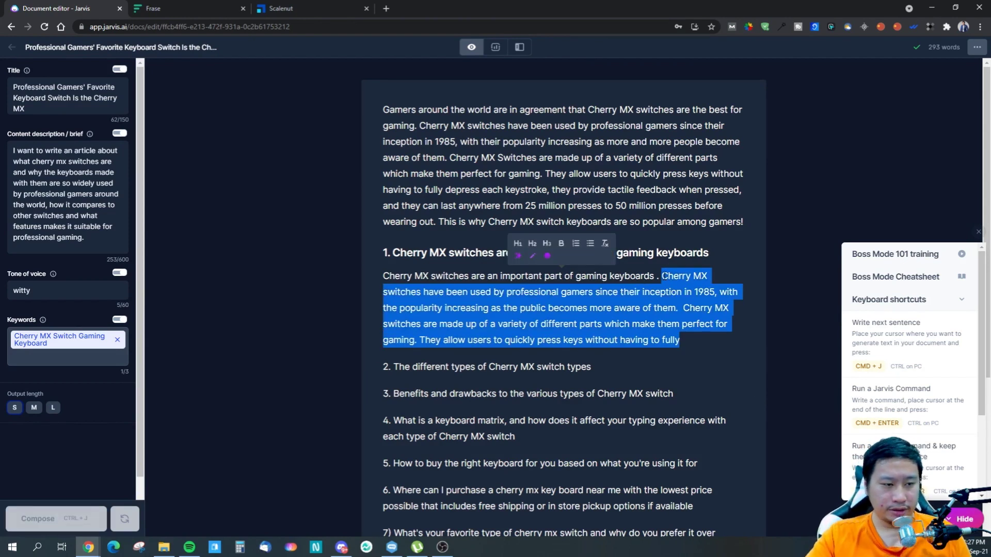
scroll(898, 425, "down", 3)
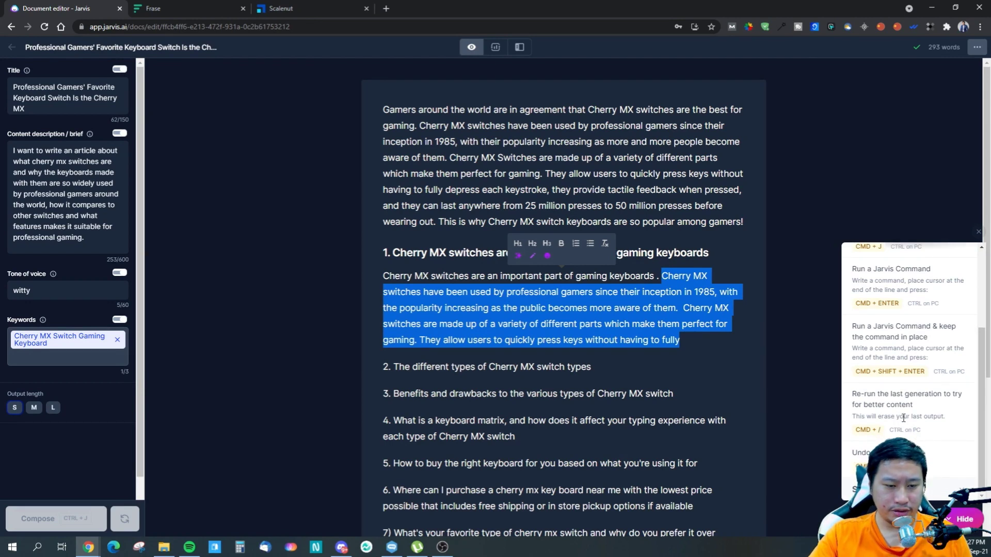
scroll(902, 422, "up", 3)
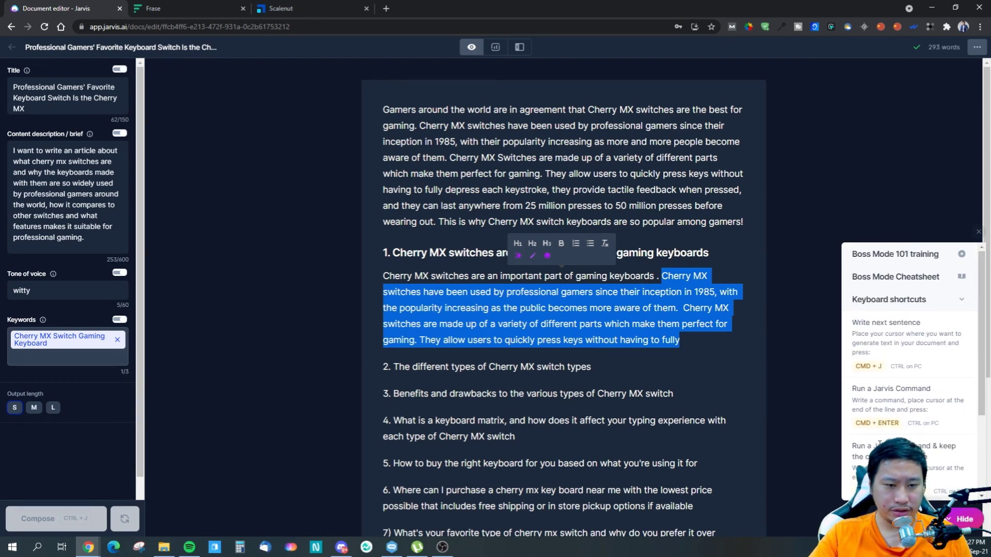
left_click(883, 288)
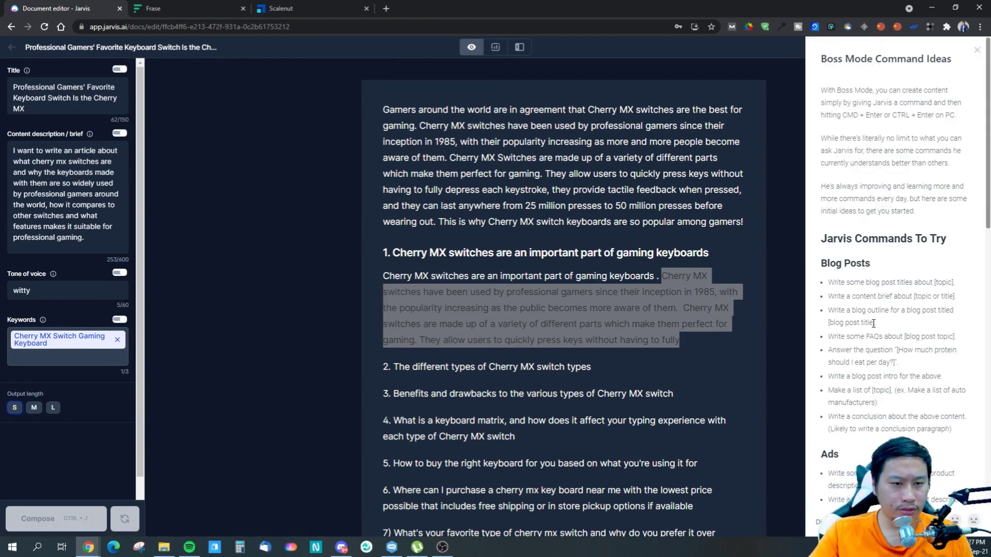
scroll(882, 337, "down", 1)
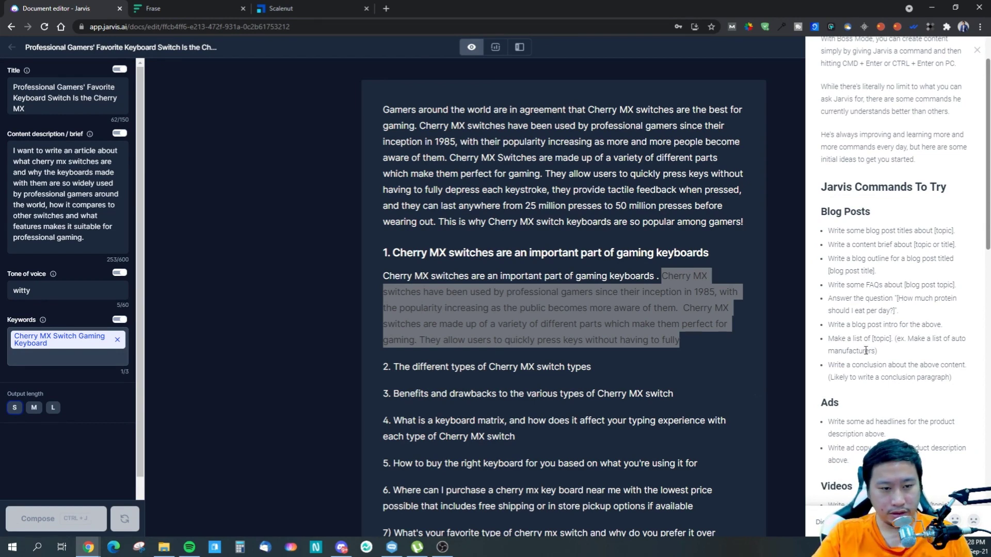
- Delete the generated continuation that follows the first section's opening sentence
left_click(677, 346)
left_click_drag(686, 341, 661, 277)
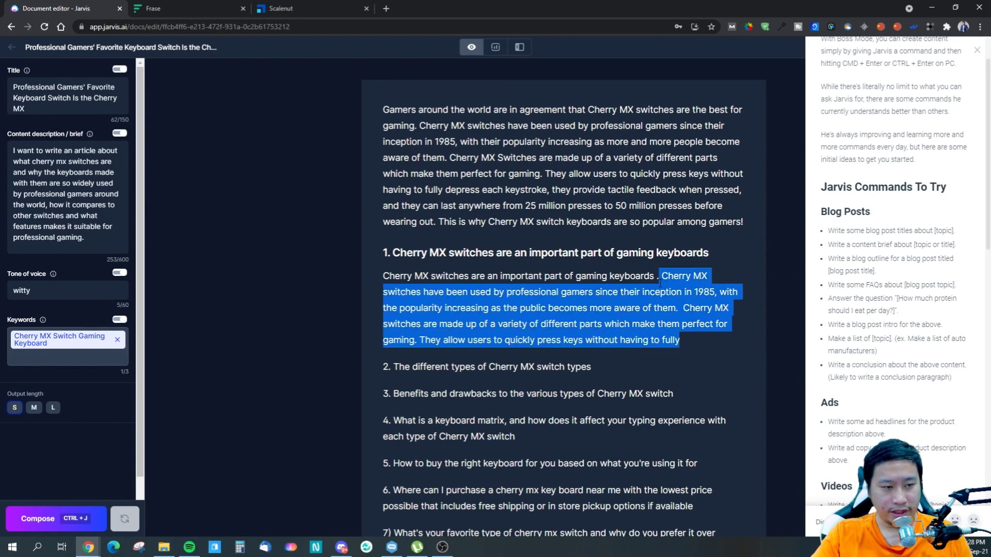
key("BackSpace")
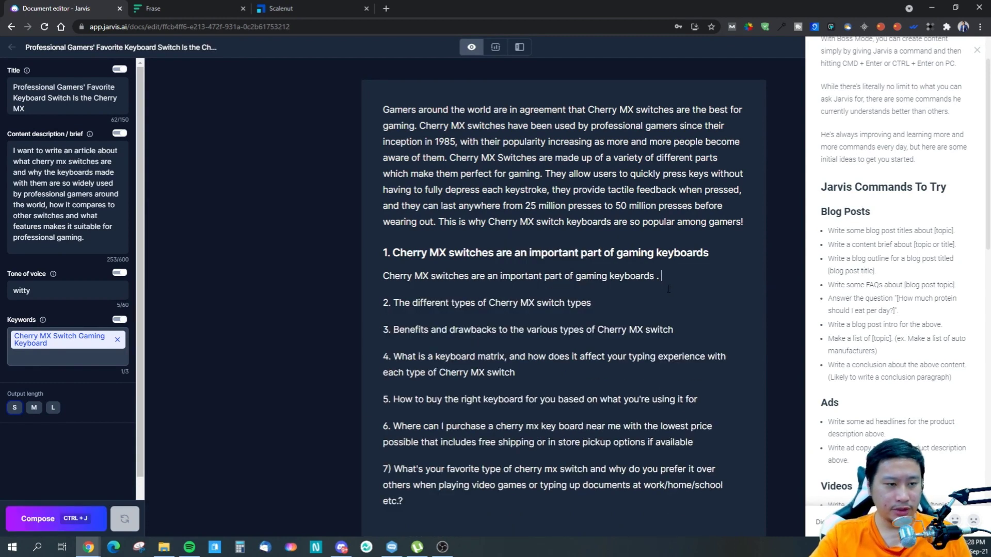
- Skim the remaining command categories in the Boss Mode Cheatsheet, close it, and read the keyboard shortcuts for re-running a generation
left_click_drag(660, 277, 373, 278)
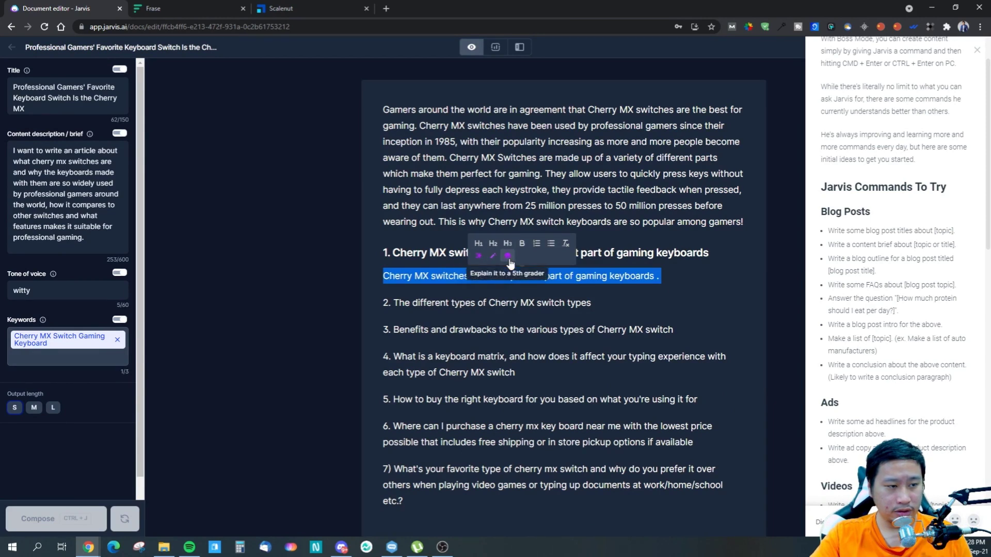
left_click(678, 289)
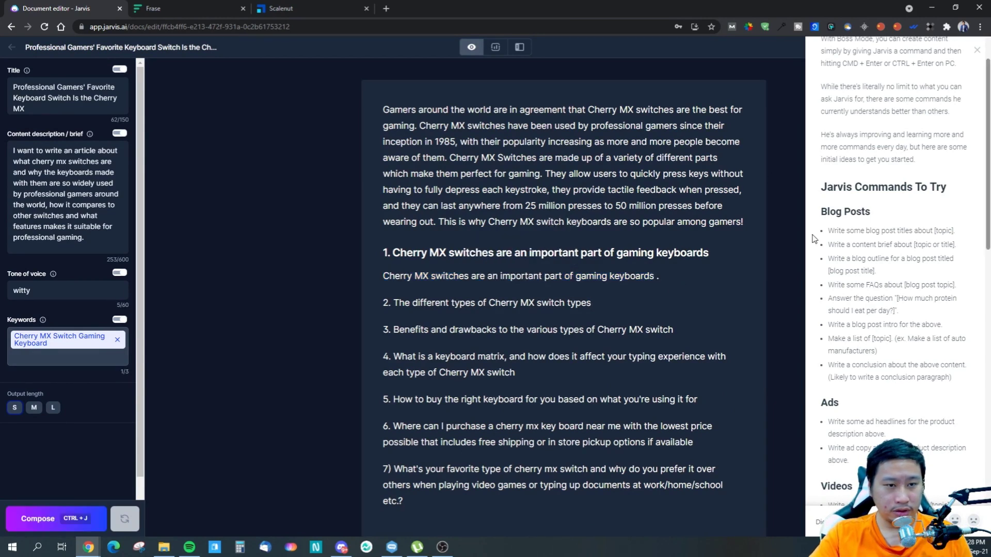
scroll(873, 283, "up", 2)
scroll(906, 296, "down", 4)
scroll(906, 296, "down", 5)
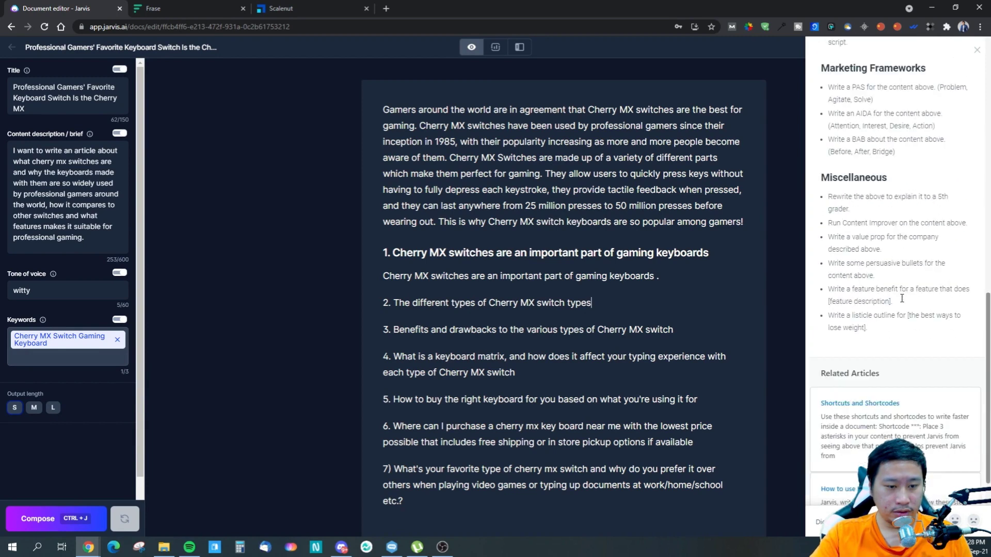
scroll(901, 300, "up", 3)
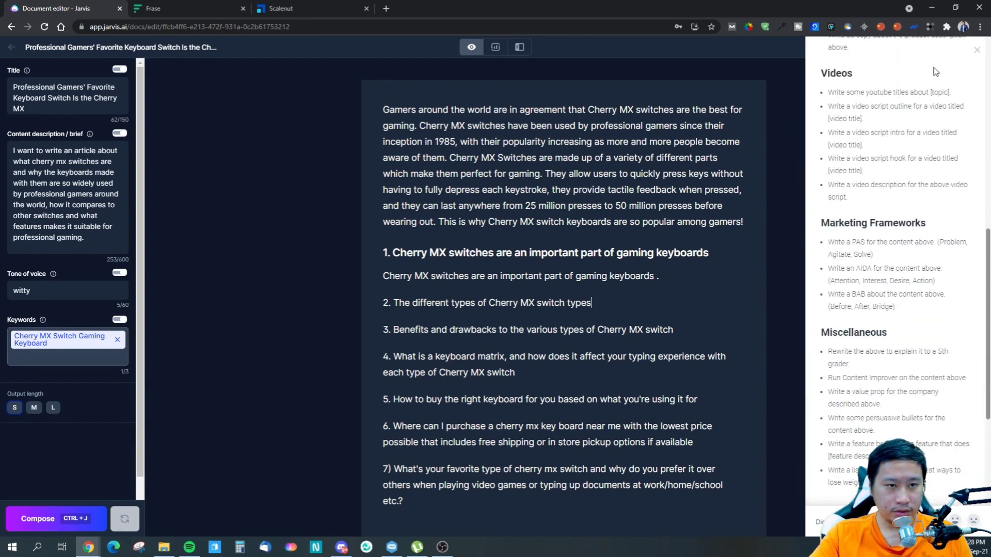
left_click(976, 49)
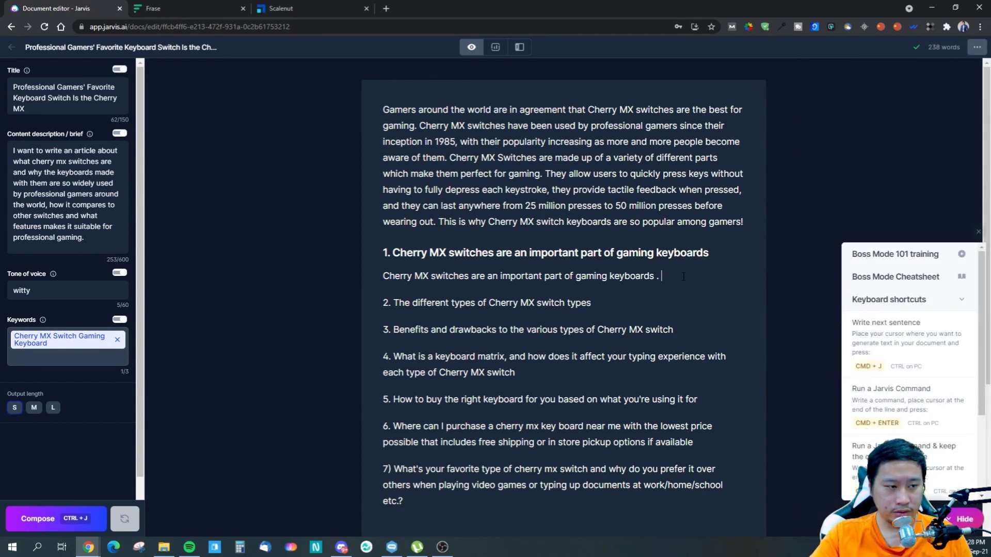
scroll(905, 424, "down", 2)
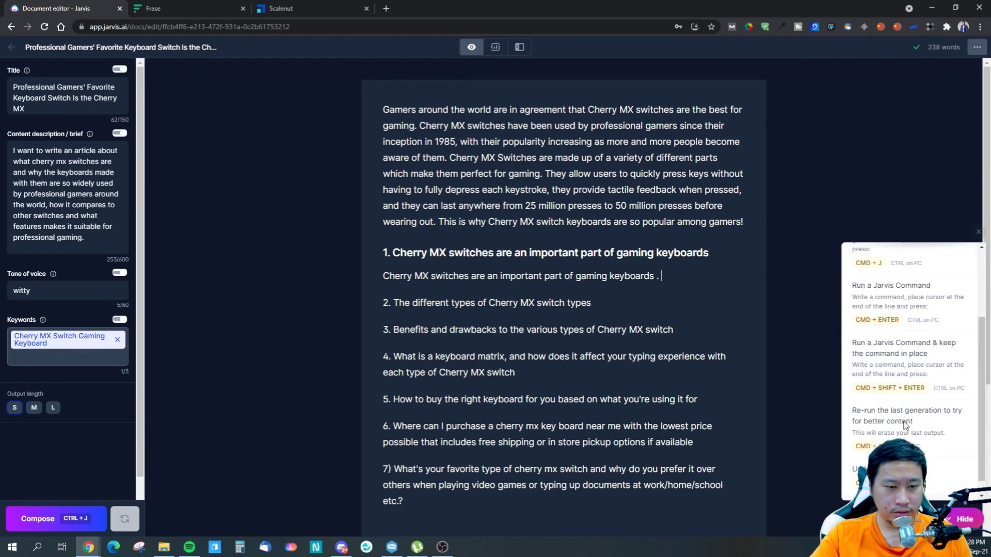
scroll(899, 409, "down", 1)
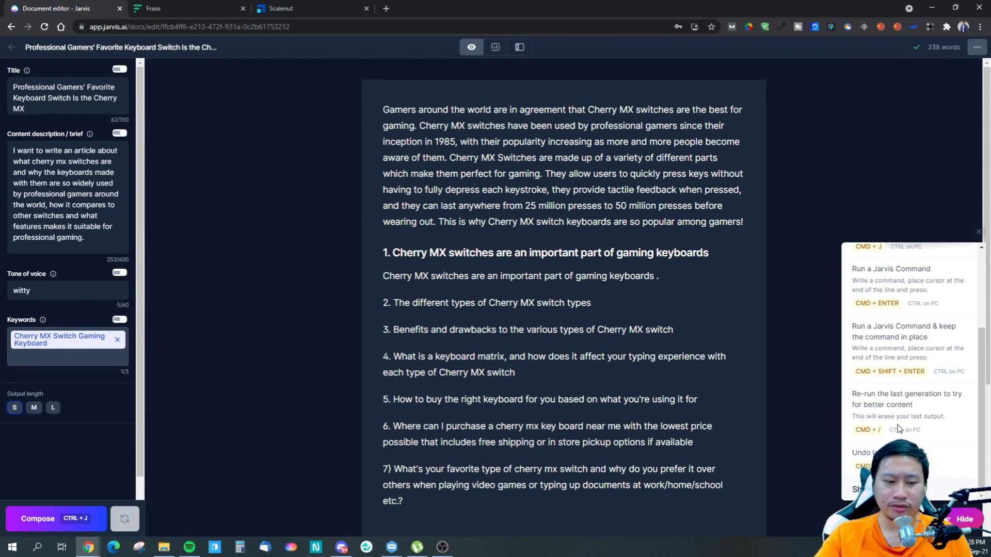
- Try to re-run the last generation, and compose a short continuation directly after the first section's sentence
key("ctrl+slash")
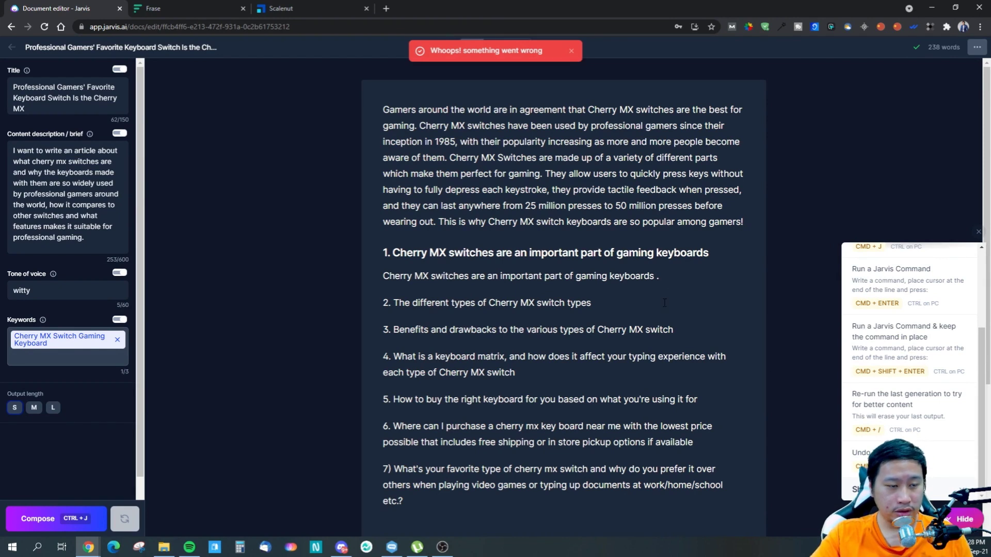
key("ctrl+j")
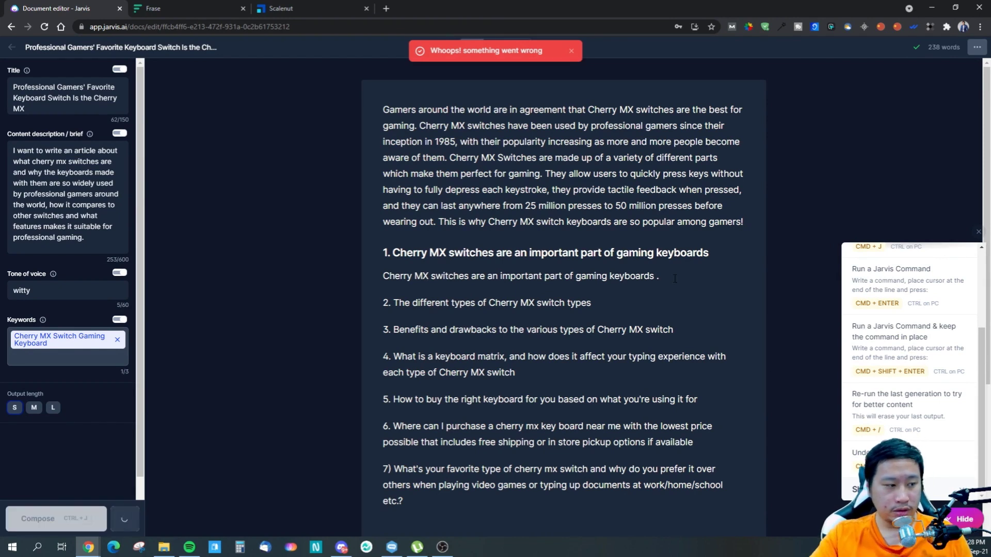
- Open the Boss Mode 101 training guide, read its first steps, and close it
scroll(938, 362, "up", 3)
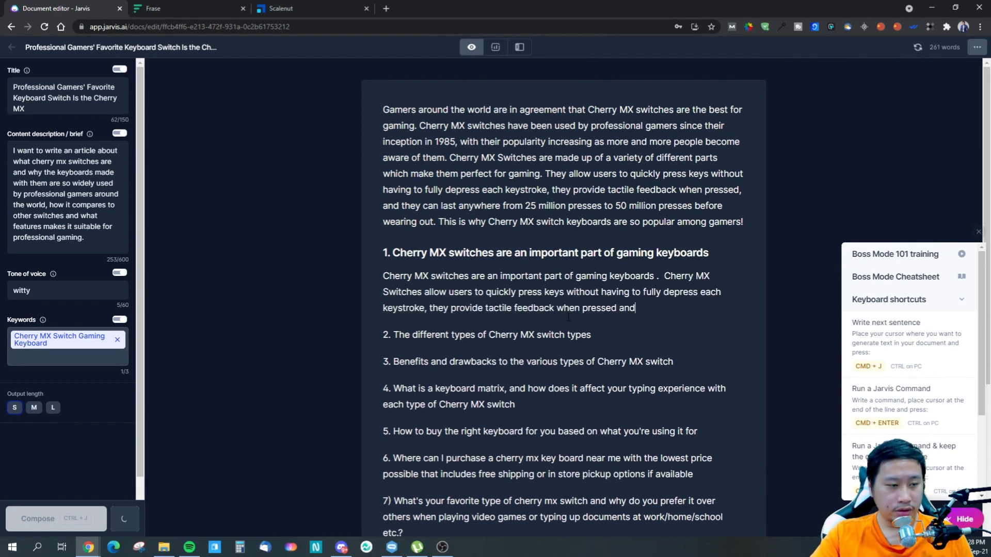
left_click(948, 261)
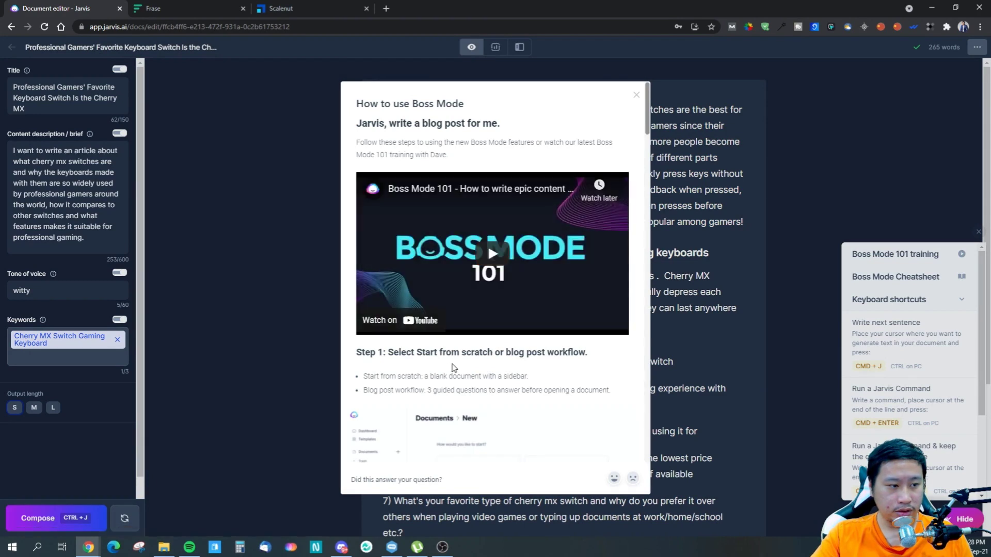
scroll(454, 369, "down", 3)
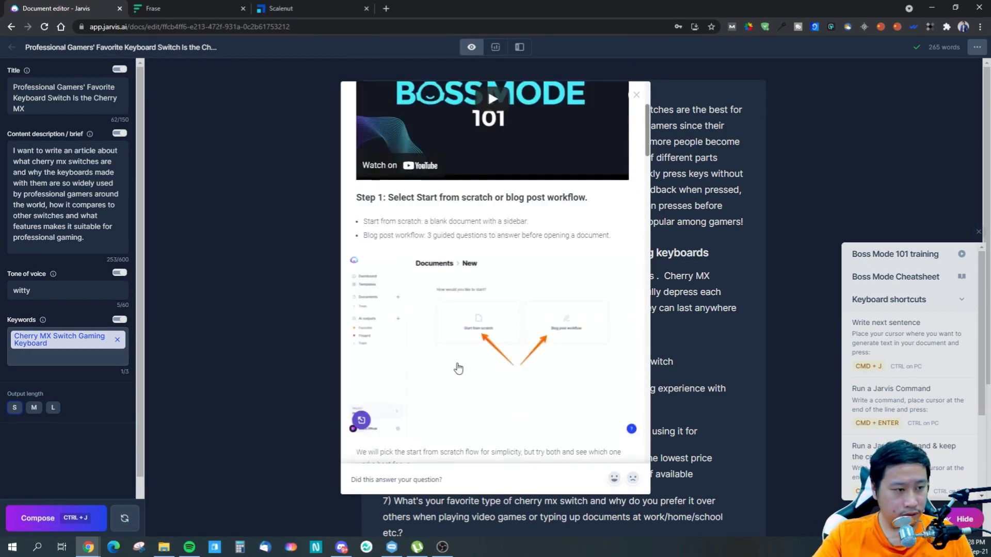
scroll(458, 368, "down", 4)
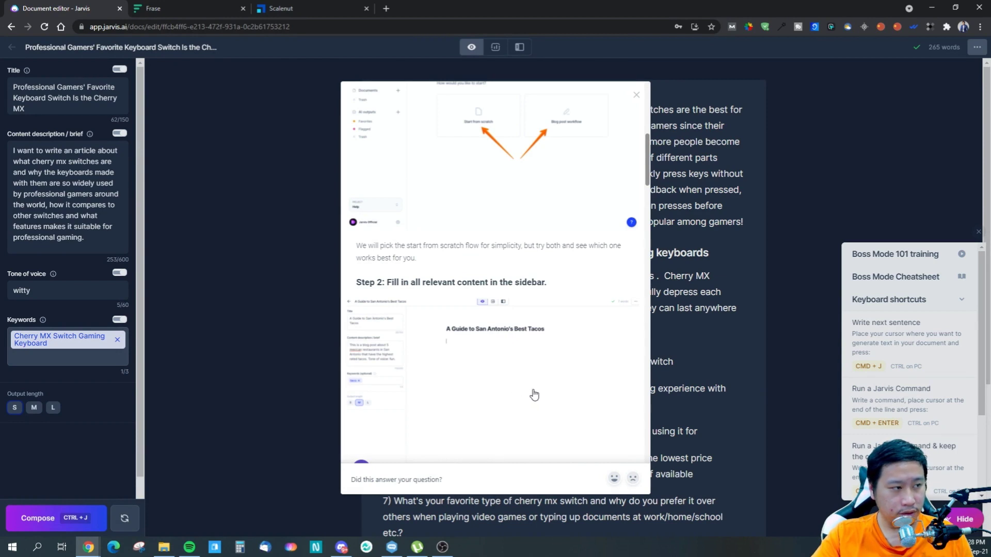
left_click(706, 329)
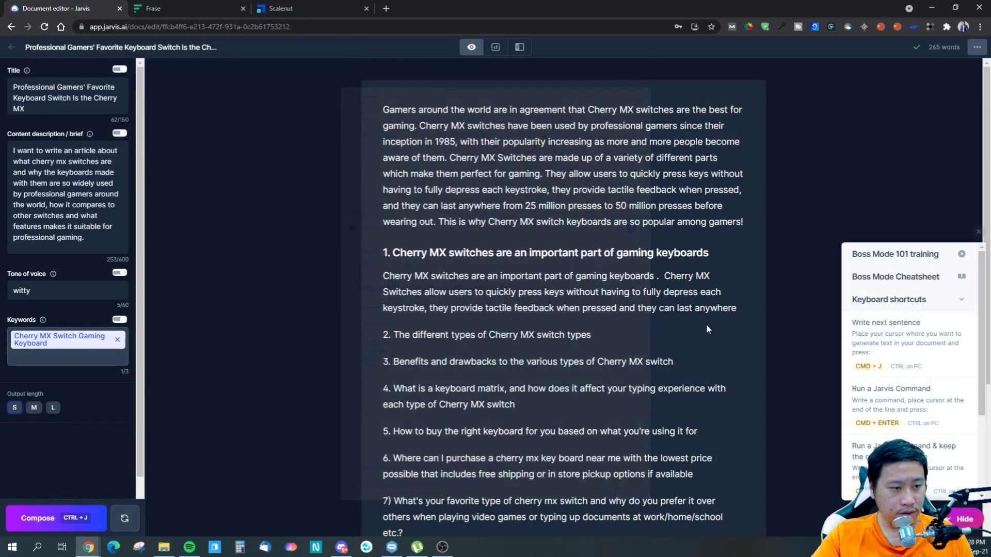
- Delete the generated continuation in the first section and hide the content description from Jarvis, keeping the title visible to it
left_click_drag(745, 303, 662, 275)
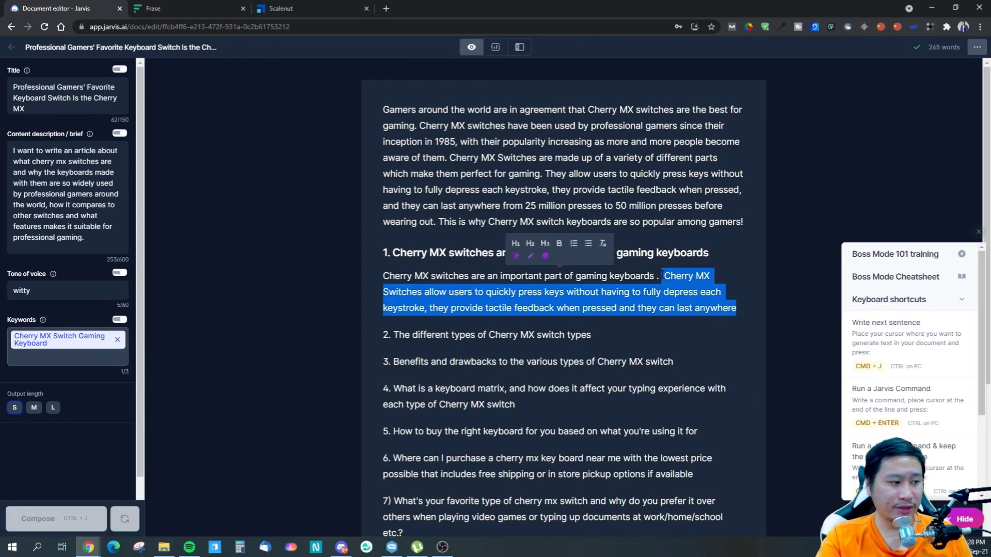
key("BackSpace")
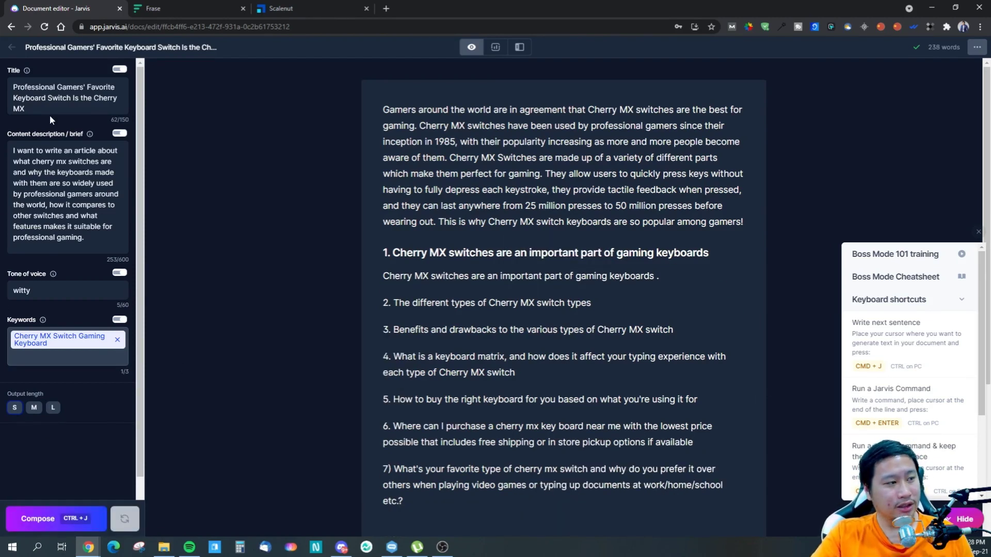
left_click(119, 70)
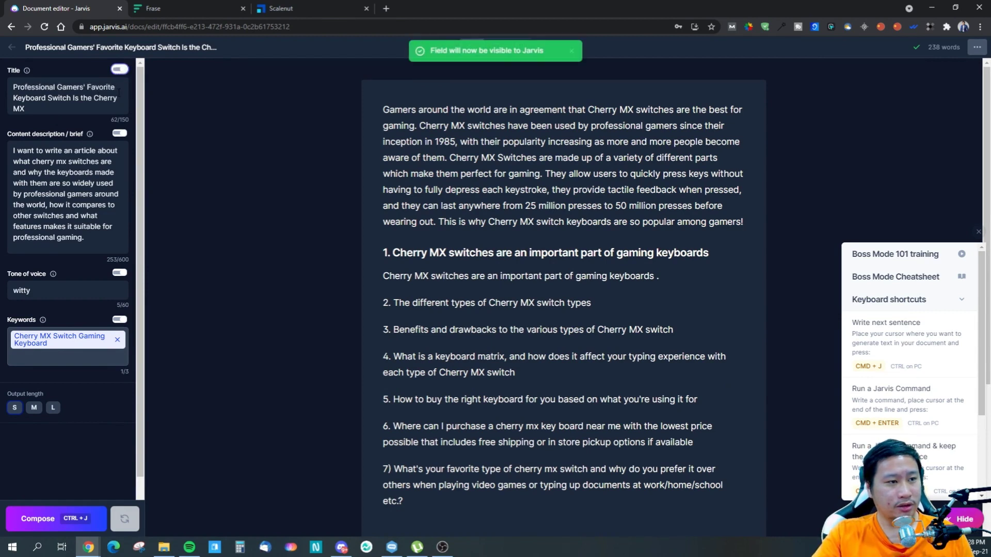
left_click(116, 134)
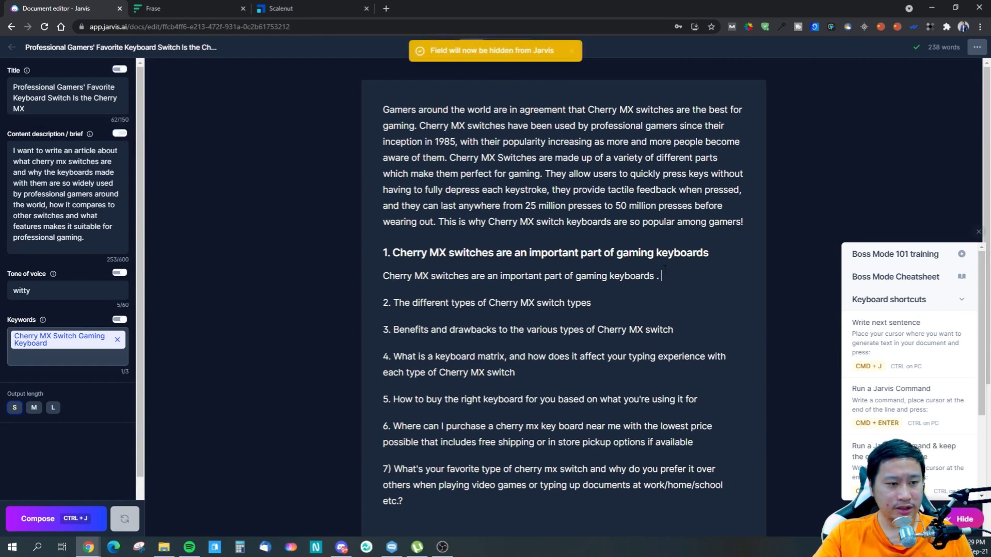
- Remove the stray space before the period that ends the first section's sentence
key("BackSpace")
key("BackSpace")
type(".")
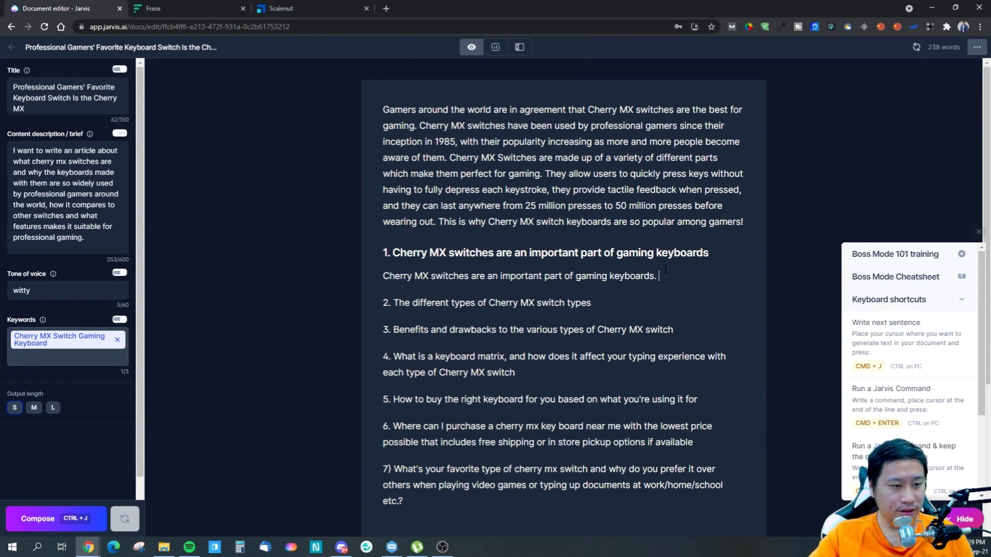
- Compose a short passage after the first section's sentence, collapse the keyboard shortcuts help, and delete the generated passage
key("ctrl+j")
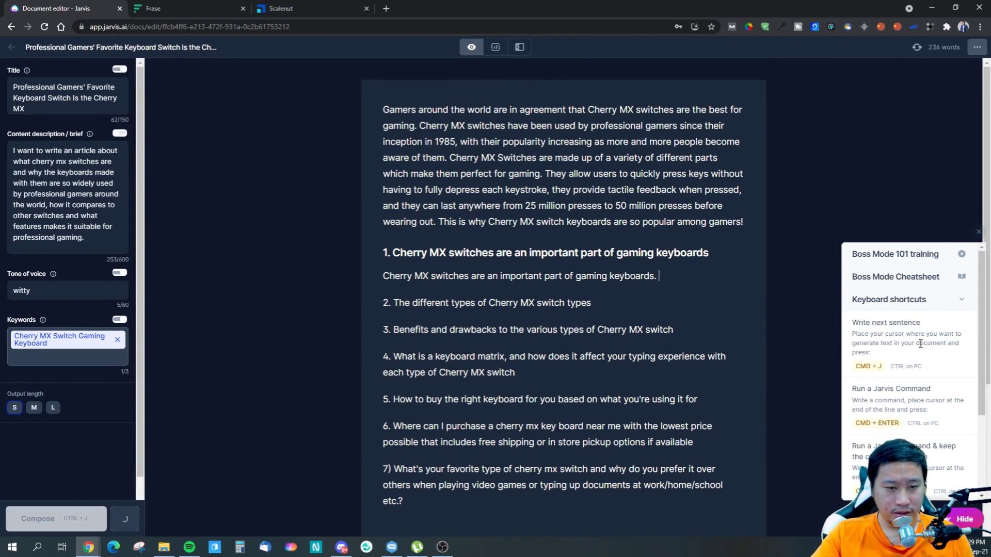
scroll(973, 341, "down", 3)
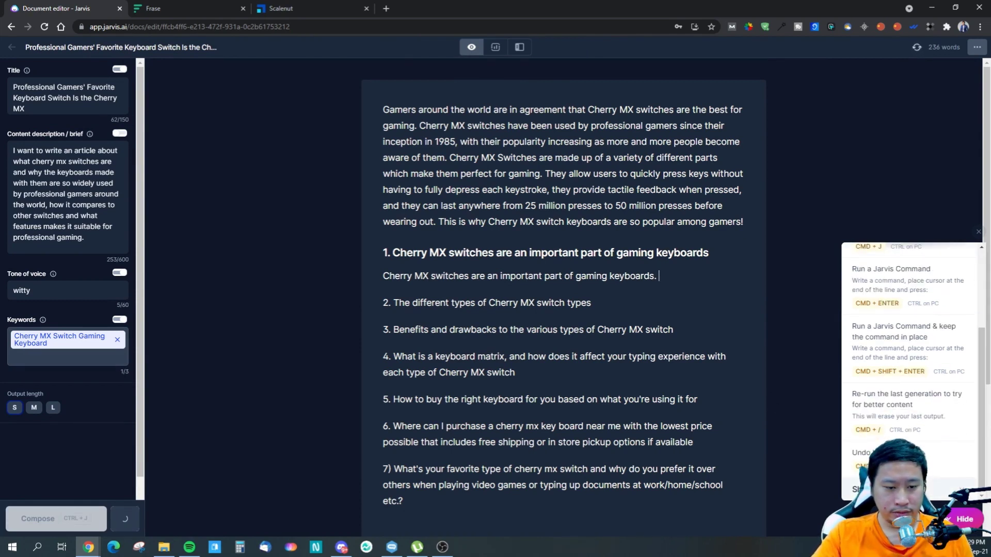
scroll(907, 326, "up", 5)
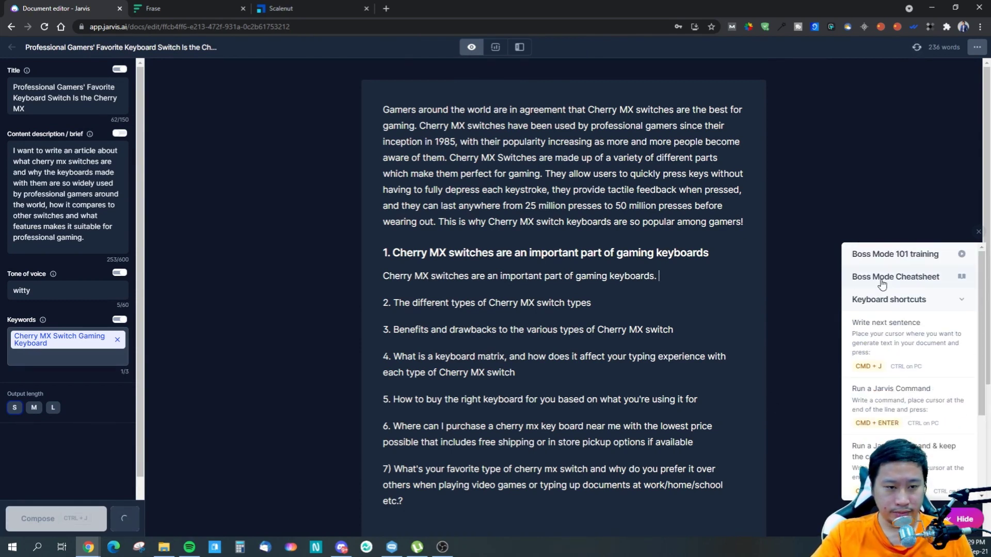
left_click(947, 309)
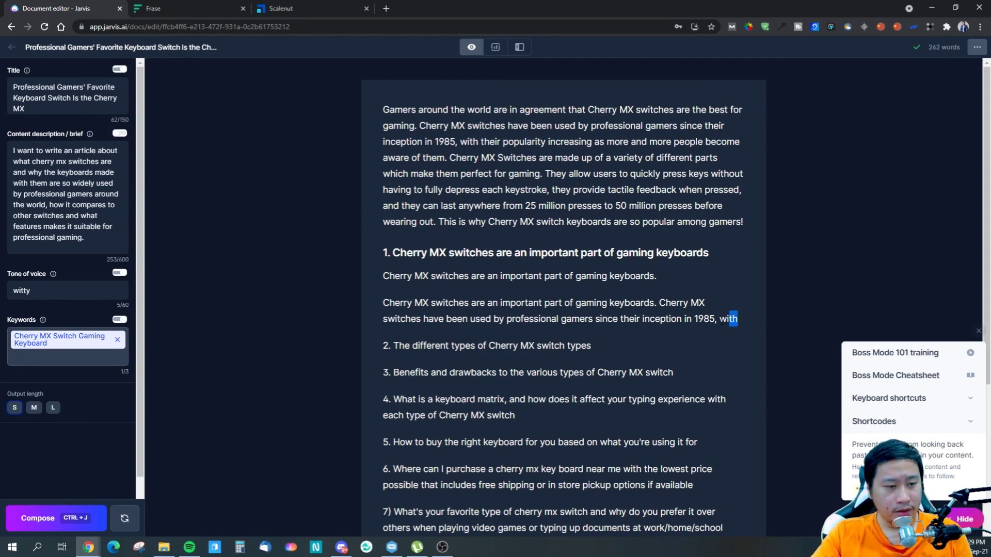
left_click_drag(738, 319, 665, 271)
key("BackSpace")
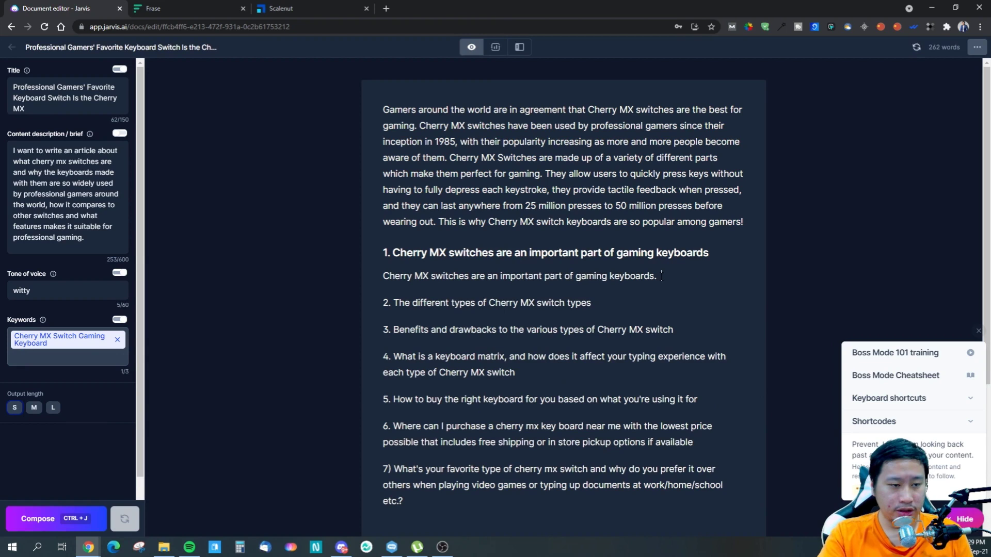
- Insert the *** shortcode as plain text directly after the first section's sentence
key("ctrl+j")
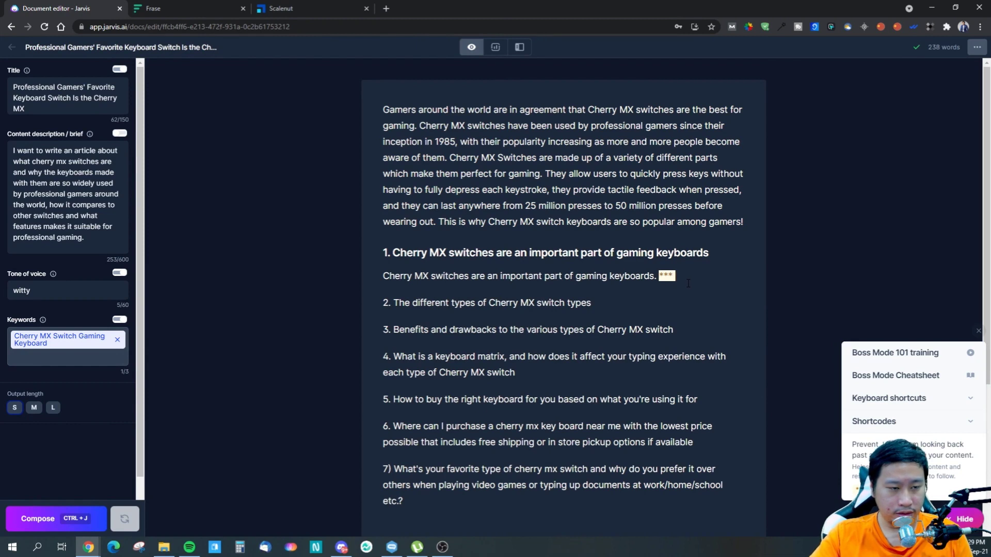
right_click(677, 277)
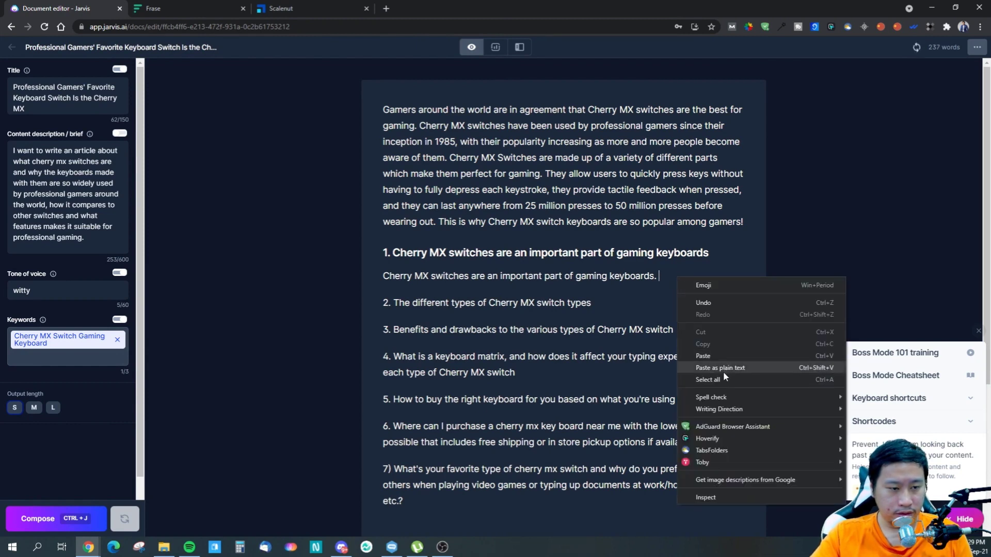
left_click(697, 295)
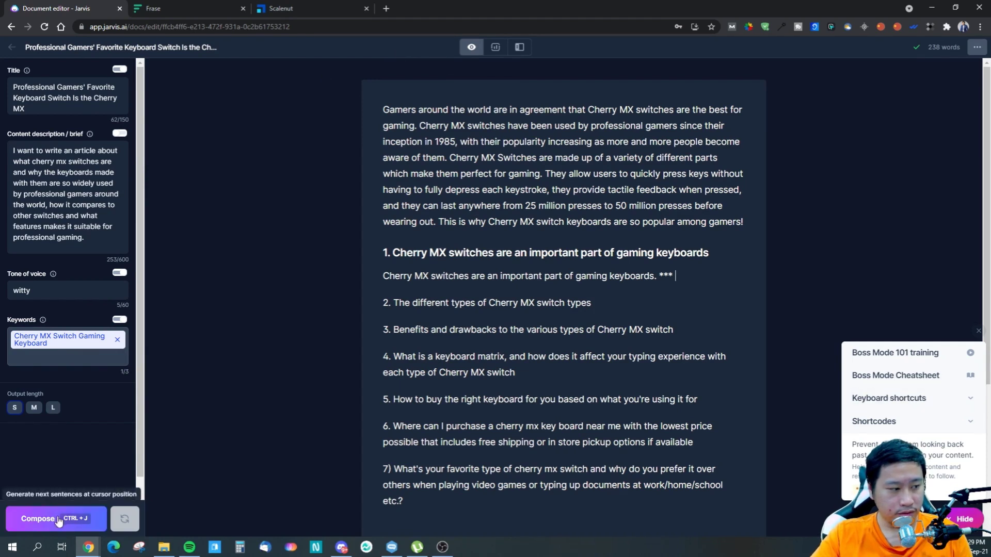
- Compose a passage with output length L after the *** shortcode, and delete the keyword lines and blank space above its long paragraph
left_click(53, 408)
key("ctrl+j")
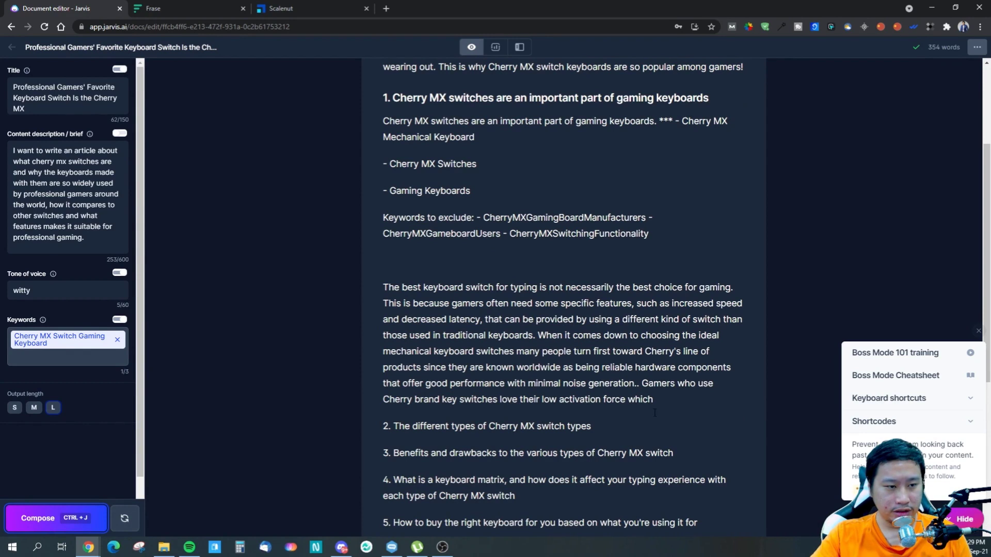
left_click_drag(657, 251, 674, 227)
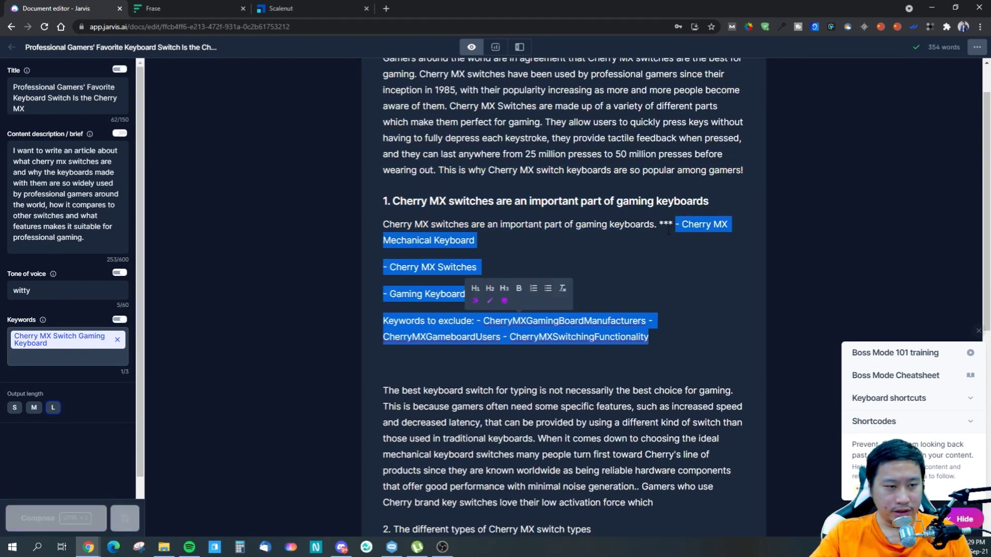
key("BackSpace")
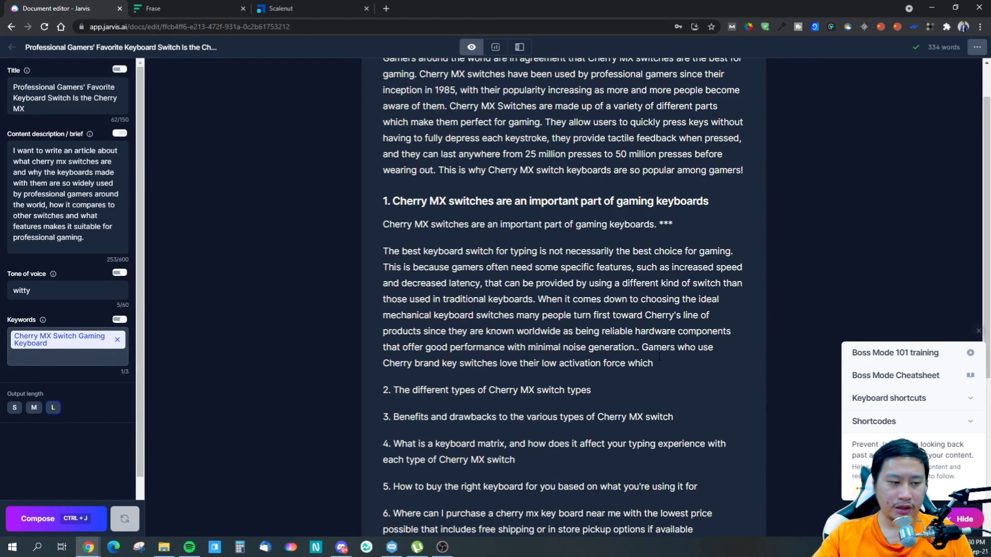
- Try to compose a continuation of the first section's unfinished long paragraph
left_click(57, 518)
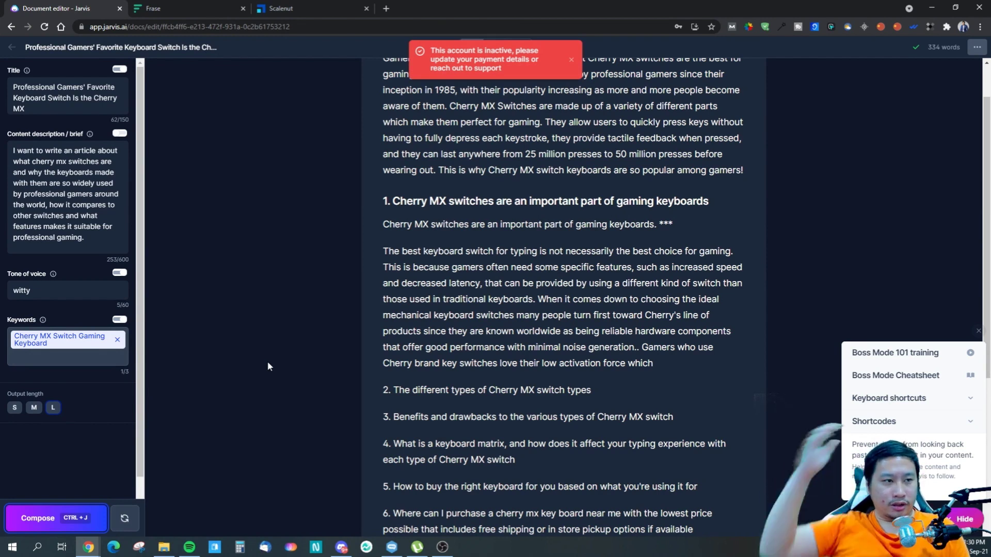
left_click(423, 364)
scroll(422, 364, "up", 1)
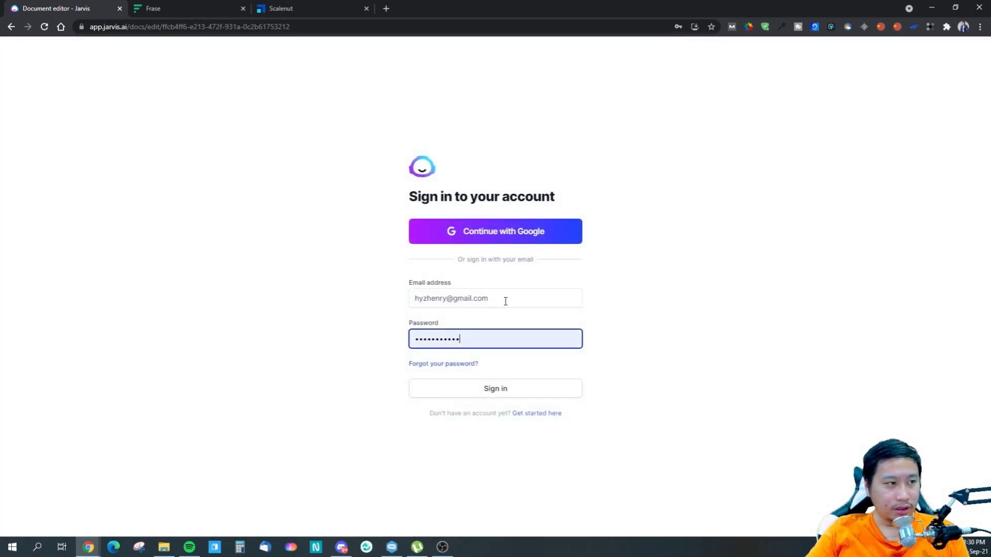
- Sign in to the Jarvis account again with the account's e-mail address and password
left_click(438, 343)
left_click(573, 362)
left_click(525, 391)
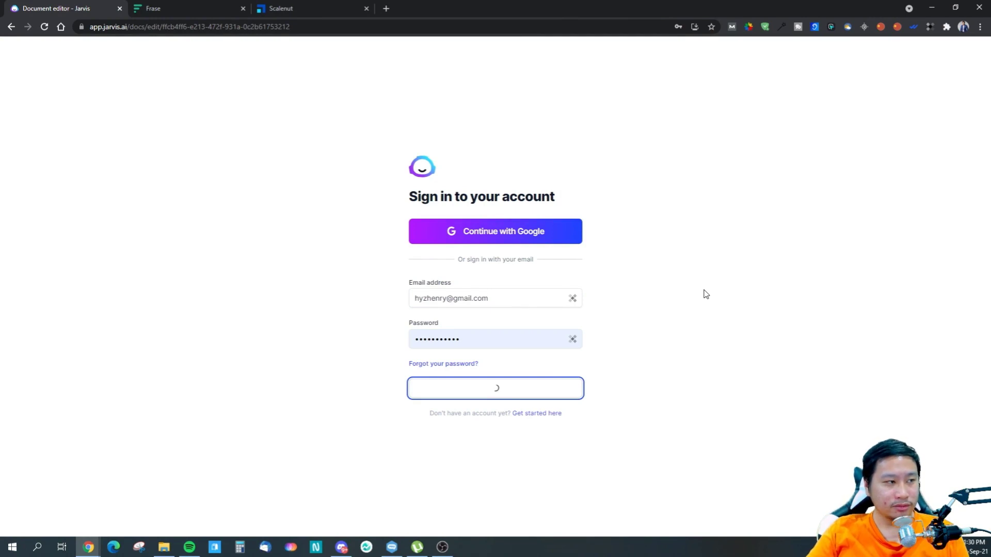
- Compose a continuation with output length M from the unfinished end of the first section's long paragraph
left_click(586, 165)
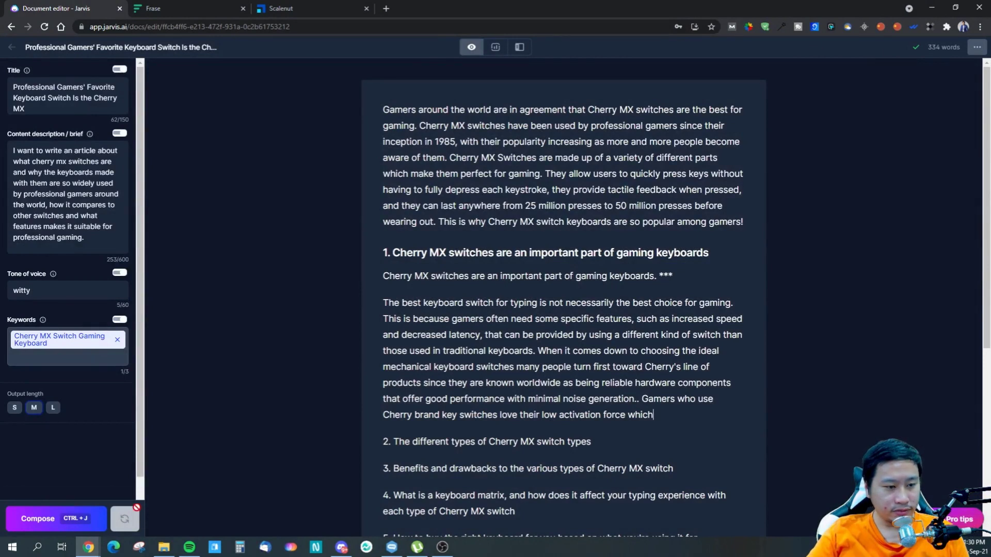
left_click(25, 529)
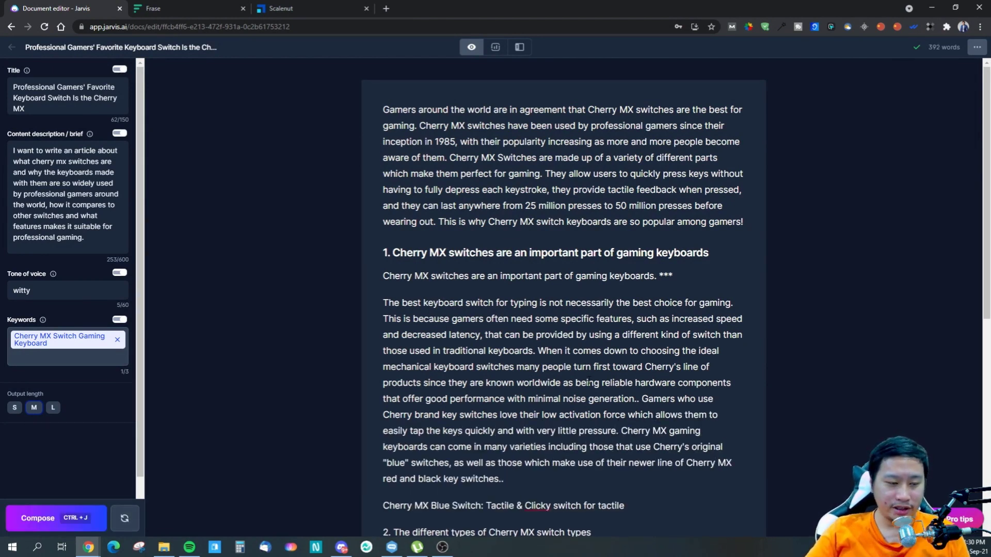
- Trim the first section's end by deleting the extra period, the "Cherry MX Blue Switch" line and the closing sentence beginning "Cherry MX gaming keyboards"
scroll(616, 360, "down", 1)
left_click(635, 347)
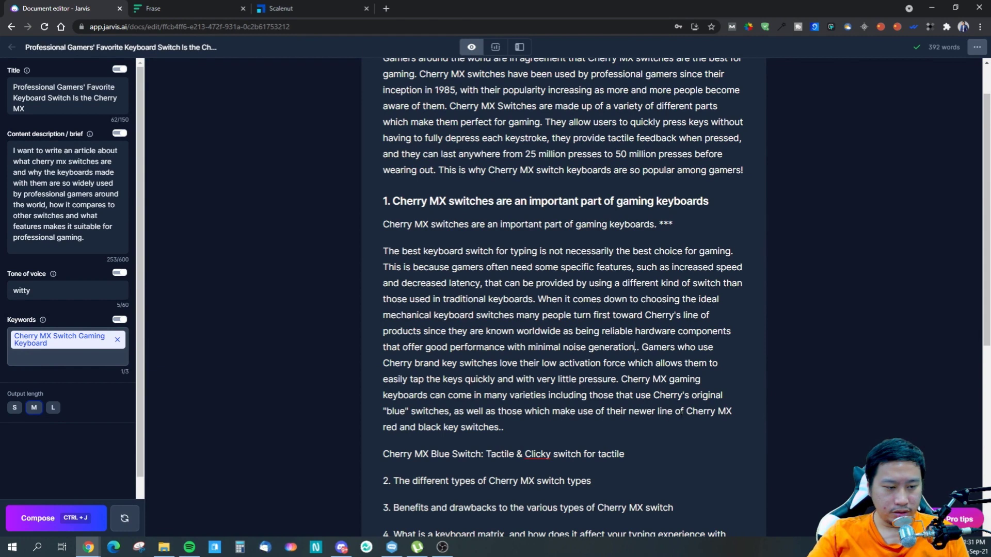
key("BackSpace")
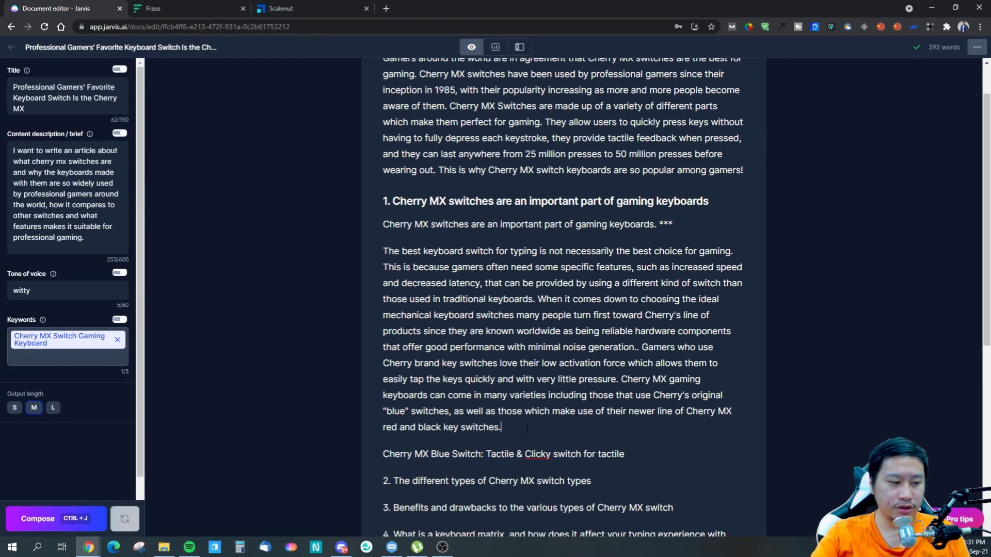
left_click_drag(625, 454, 375, 444)
key("BackSpace")
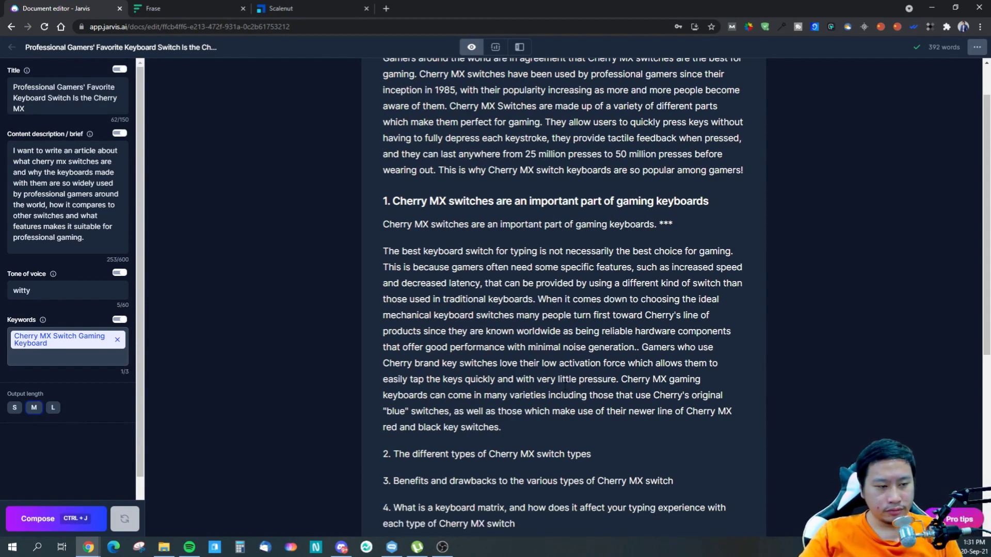
left_click_drag(623, 379, 618, 423)
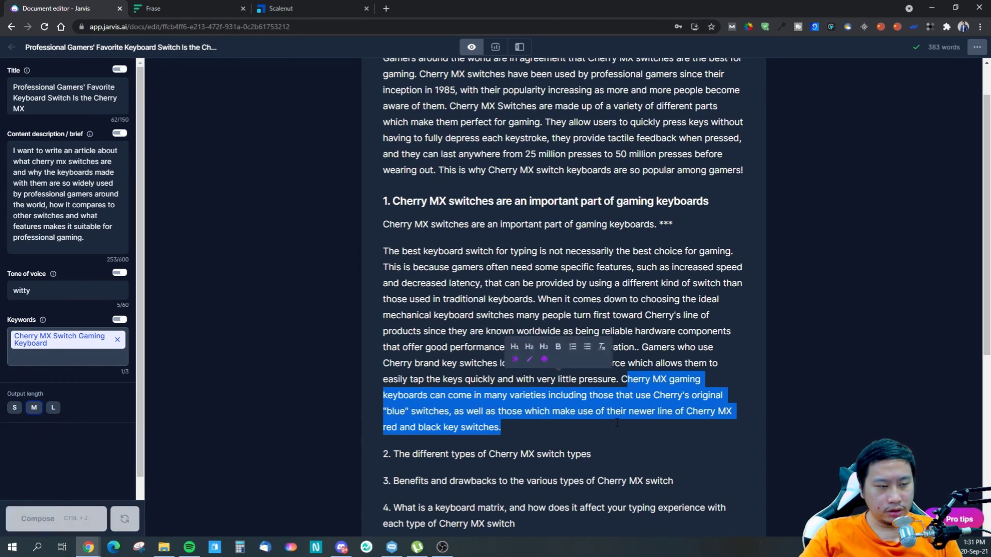
key("BackSpace")
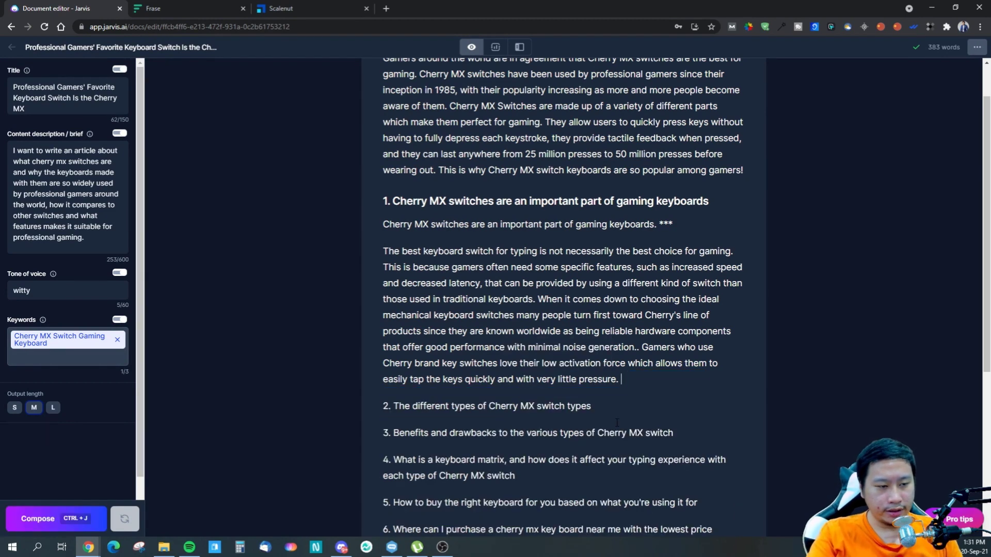
left_click_drag(619, 380, 383, 251)
- Add an empty line under the section 2 heading, compose text there with output length M, and delete the generated paragraphs
left_click(696, 400)
key("Return")
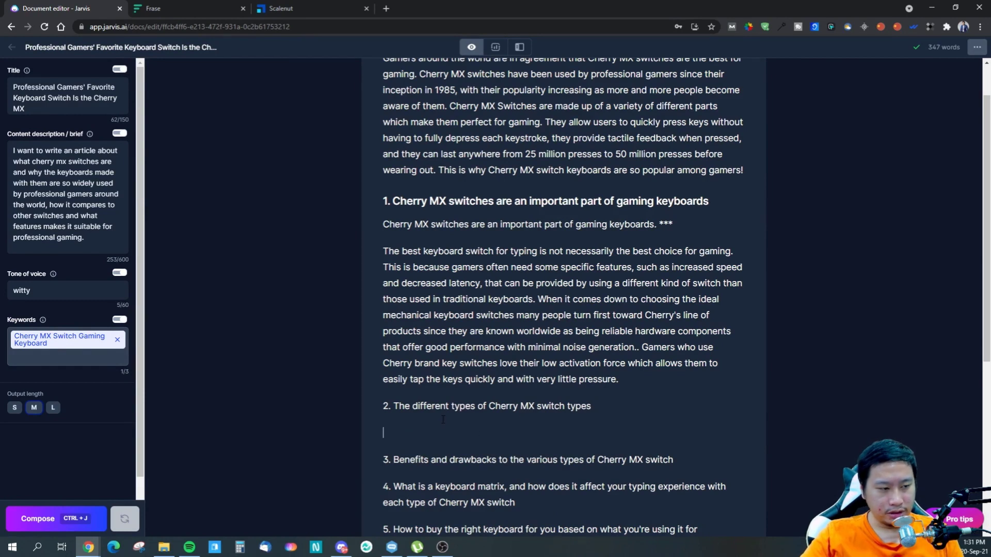
key("ctrl+j")
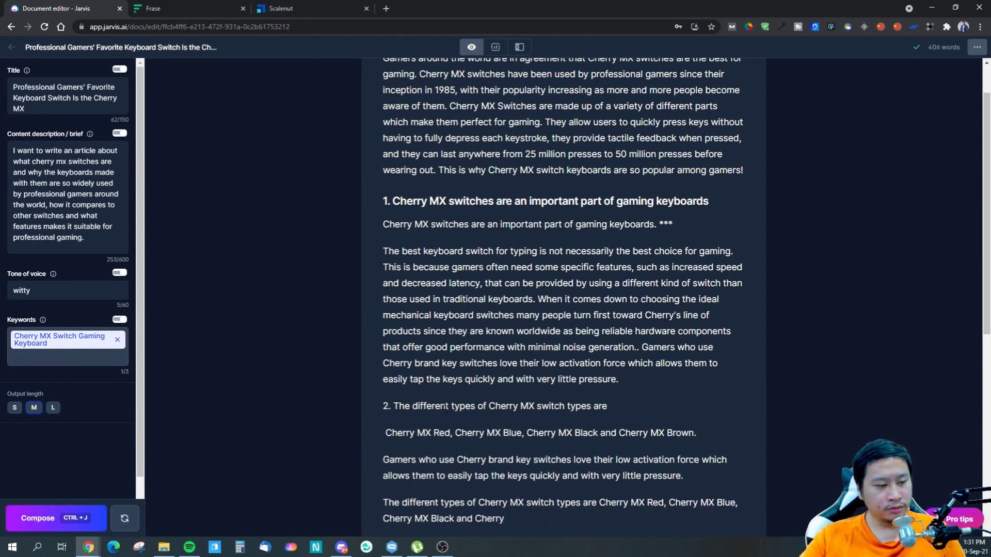
scroll(550, 427, "down", 2)
left_click_drag(531, 418, 383, 329)
key("BackSpace")
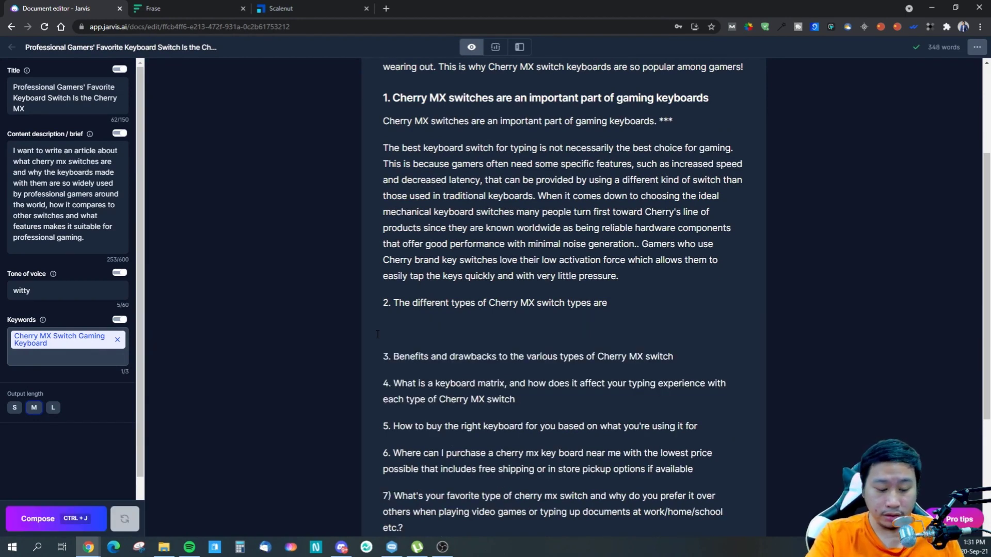
- Insert *** under the section 2 heading, compose a passage with output length L, and remove the blank line above it
type("***")
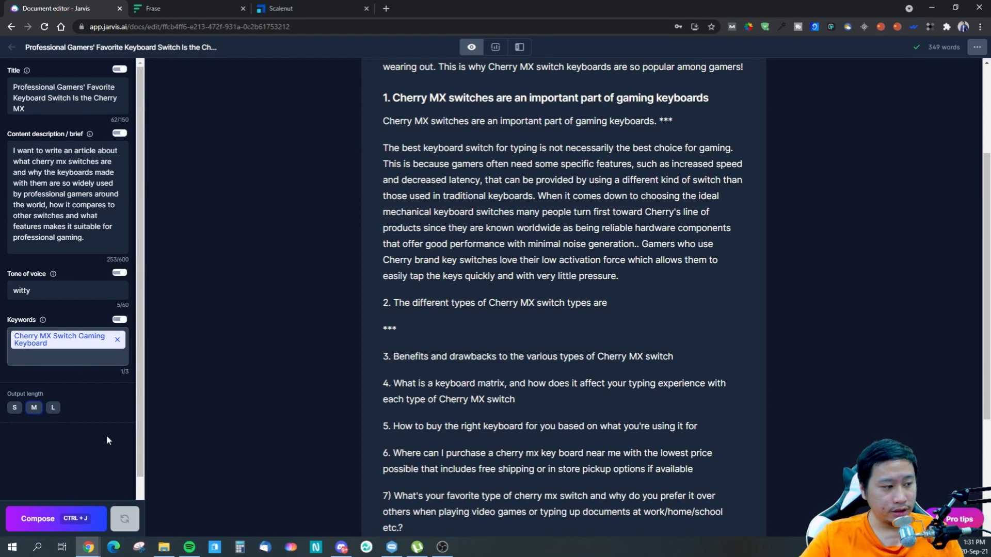
left_click(52, 408)
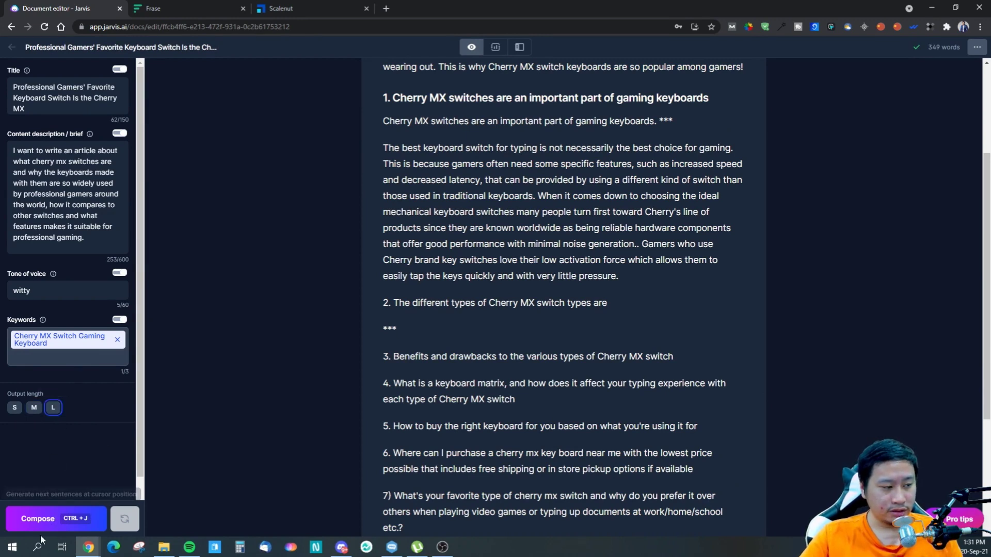
left_click(42, 529)
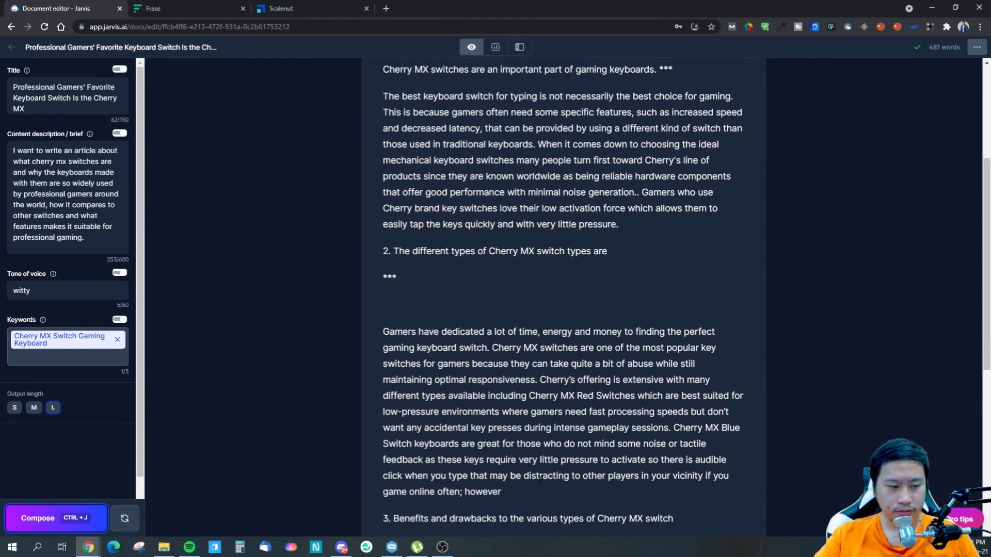
left_click(519, 488)
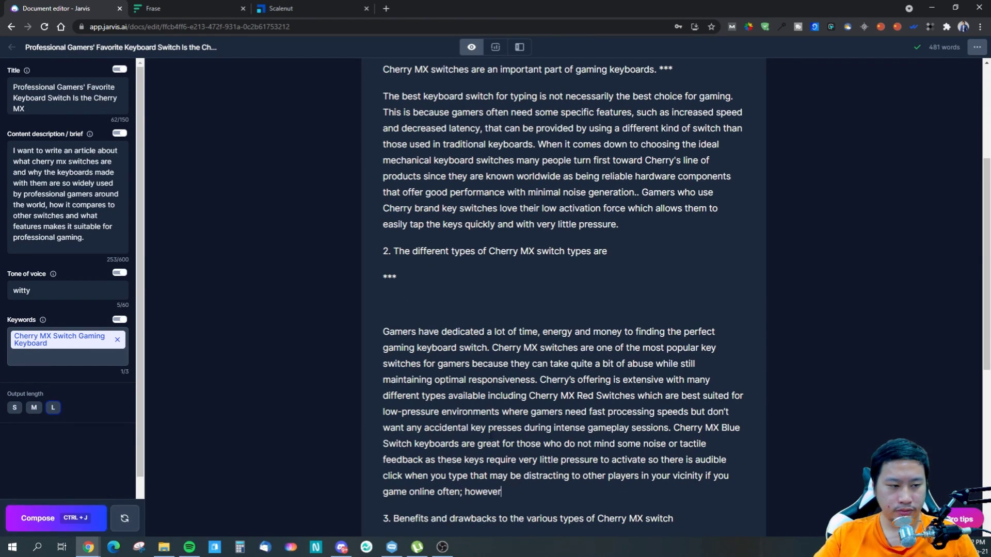
key("Delete")
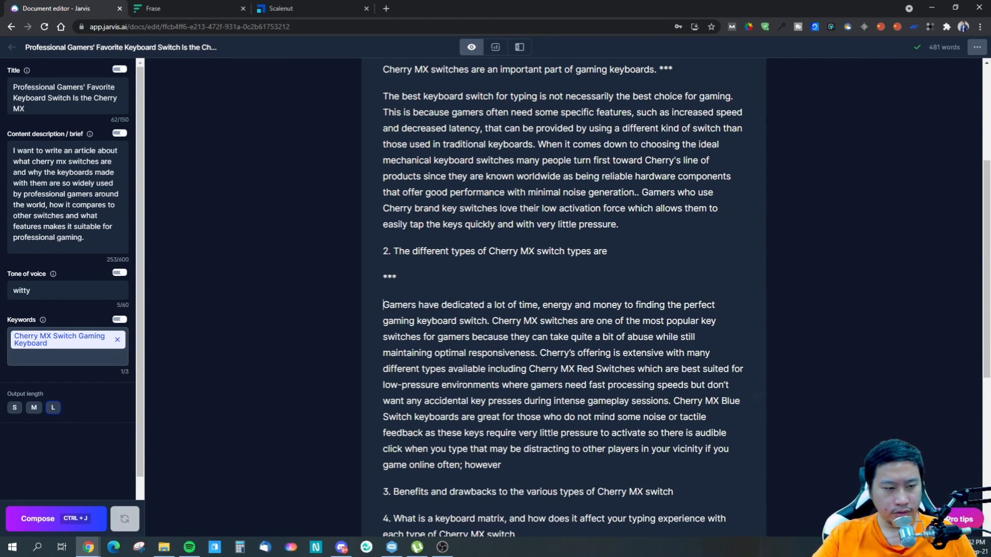
- Compose a continuation of the section 2 paragraph from its unfinished end after "however"
left_click_drag(448, 337, 465, 338)
left_click(569, 352)
left_click(557, 353)
left_click(531, 386)
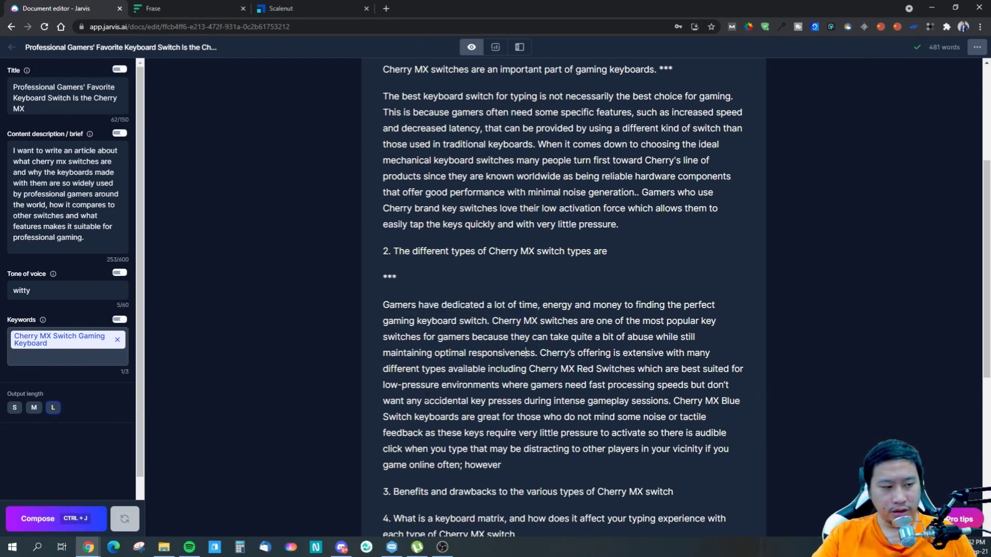
left_click_drag(439, 385, 514, 384)
left_click(588, 417)
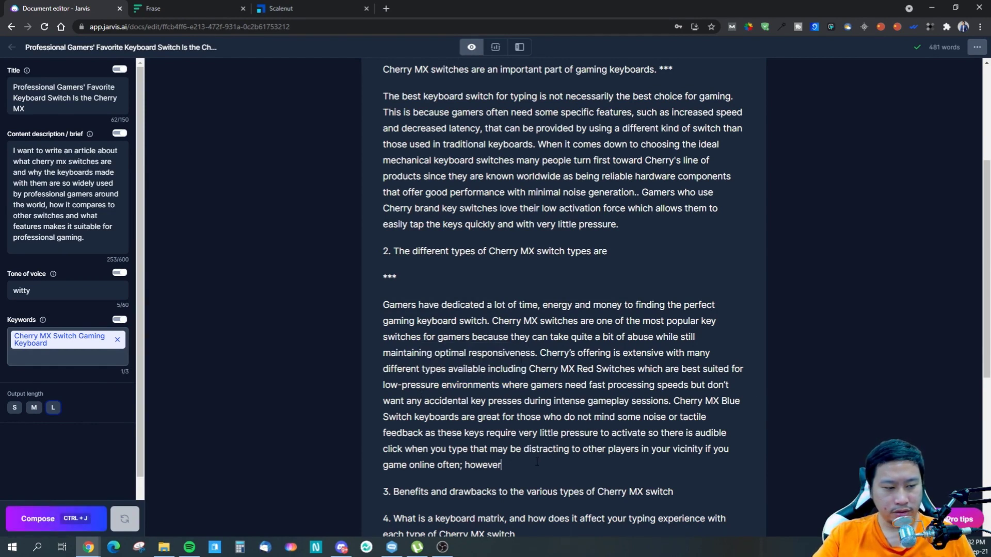
key("ctrl+j")
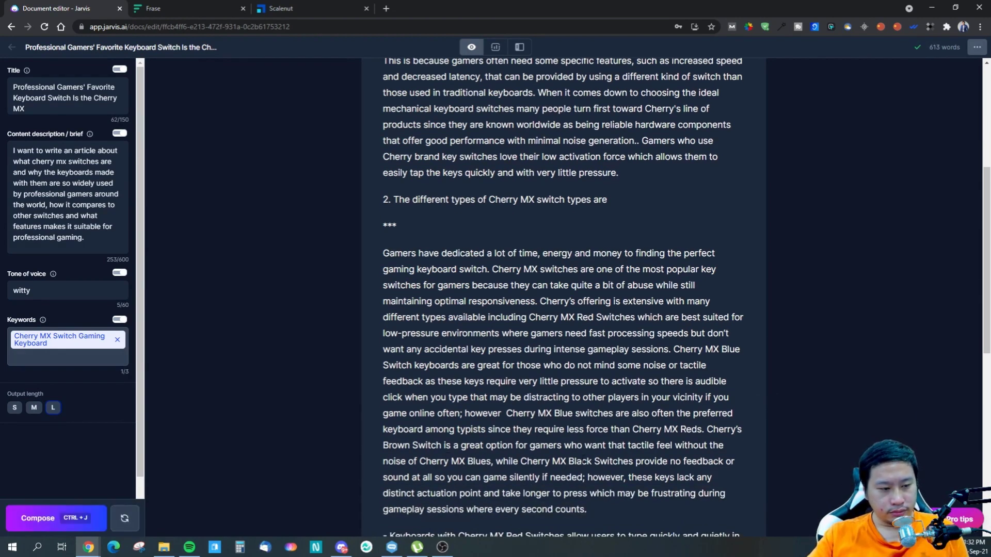
- Delete the generated hyphenated paragraph at section 2's end, and start a new paragraph at "Cherry's offering is extensive"
scroll(557, 474, "down", 2)
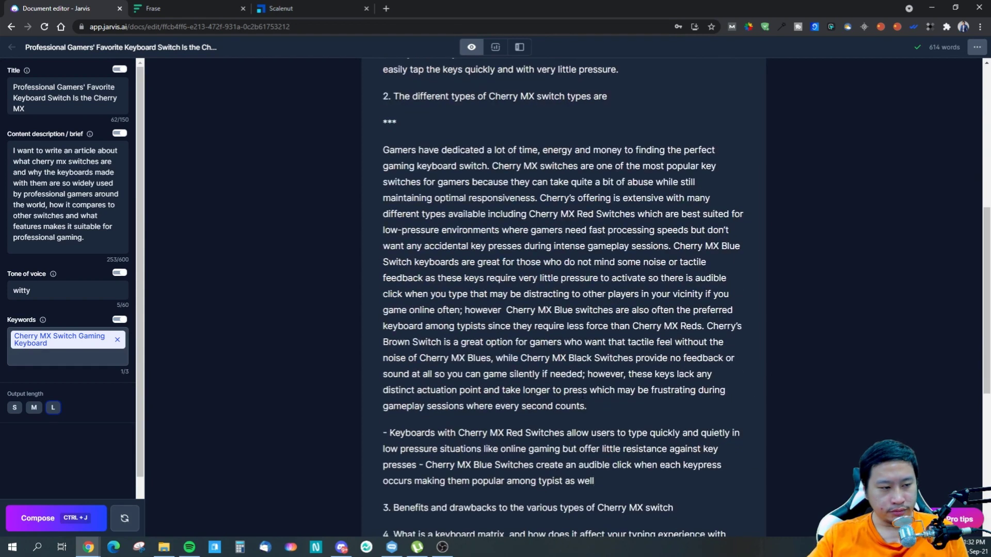
left_click(606, 403)
left_click_drag(593, 406, 523, 406)
left_click(589, 407)
mouse_move(390, 434)
left_mouse_down()
mouse_move(511, 449)
mouse_move(549, 465)
mouse_move(384, 435)
left_mouse_up()
left_click(549, 466)
key("BackSpace")
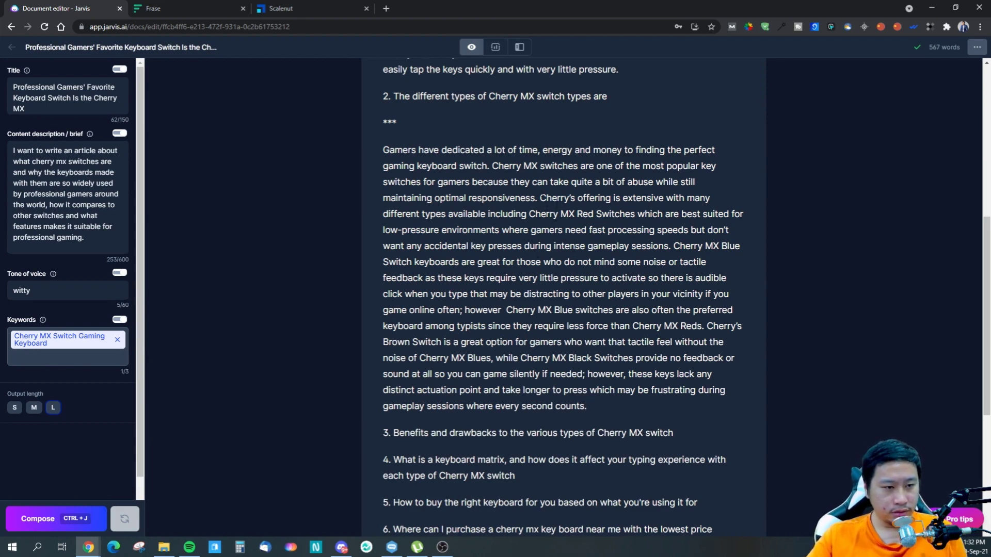
key("Return")
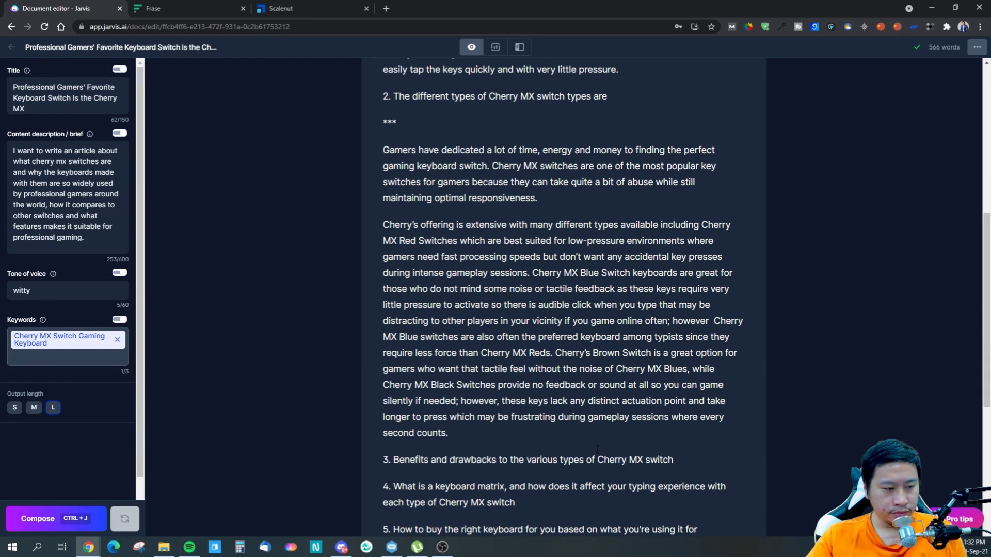
- Review the composed section 2 text together with the preceding section and the remaining outline headings
scroll(553, 439, "down", 3)
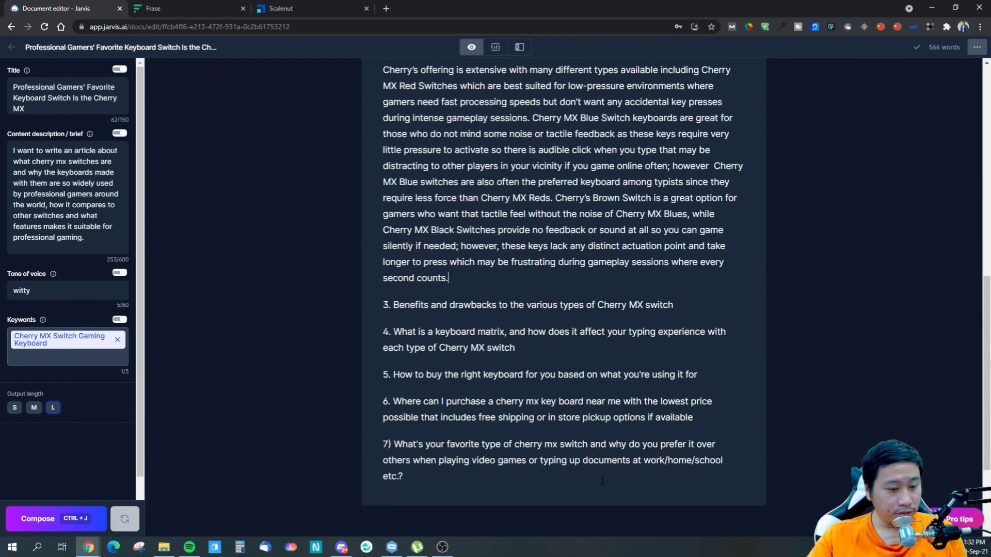
scroll(463, 425, "up", 2)
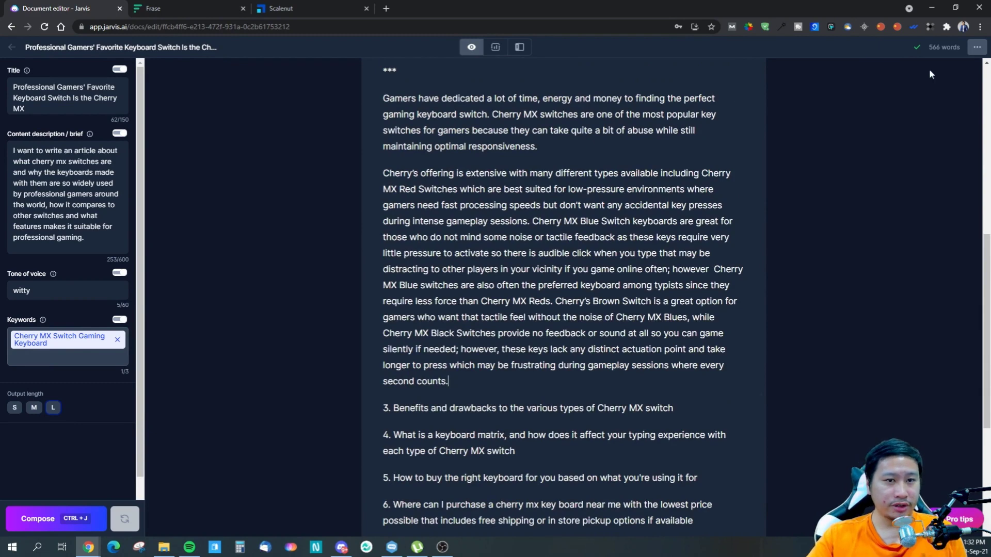
scroll(928, 69, "down", 2)
scroll(929, 69, "up", 3)
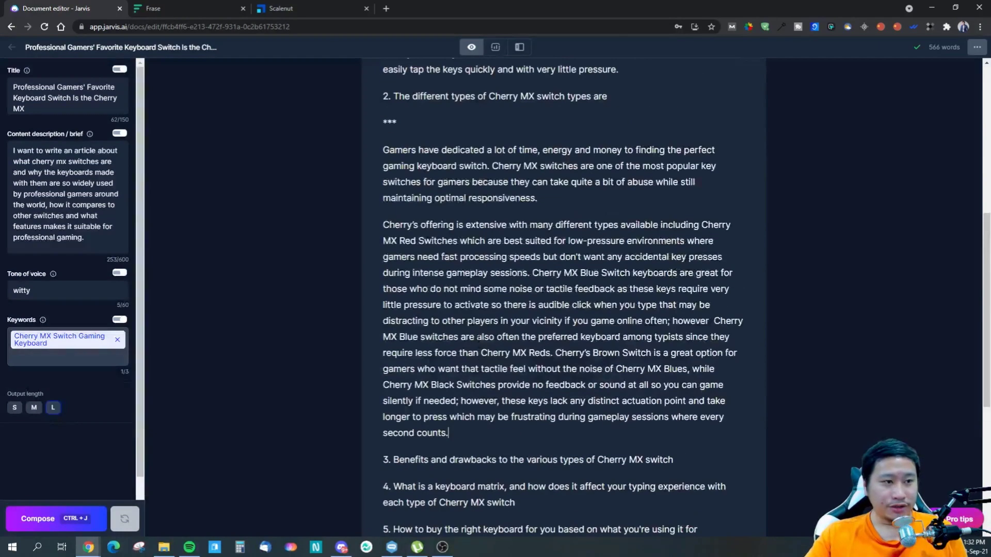
scroll(479, 338, "up", 7)
scroll(478, 338, "down", 5)
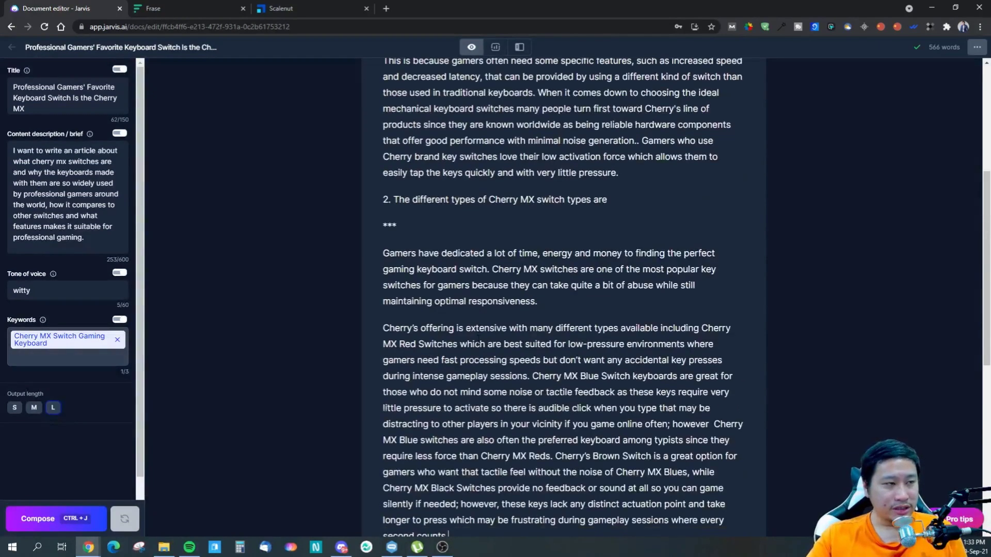
scroll(479, 338, "down", 8)
scroll(618, 149, "up", 7)
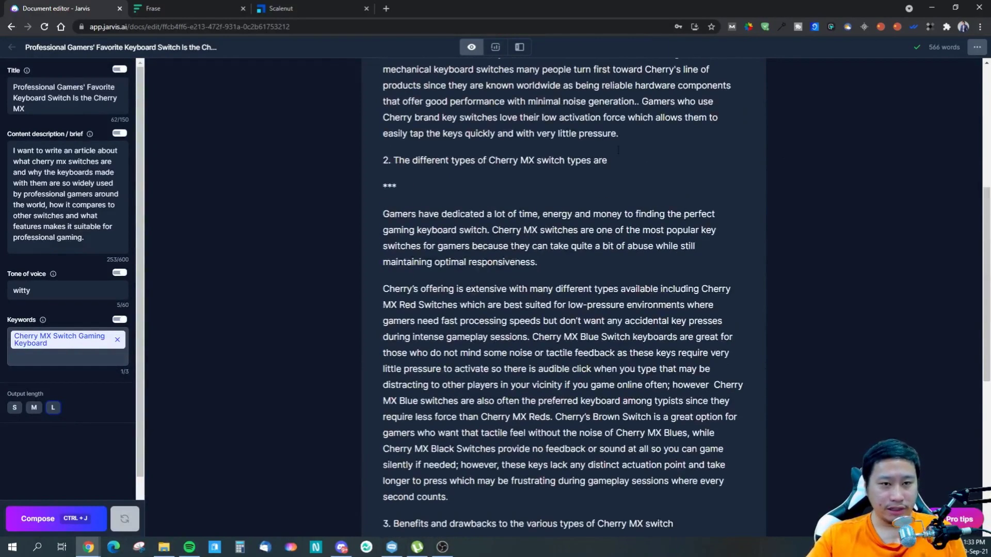
- Look briefly at the Frase dashboard and the Jarvis document's Surfer mode, and return the document to Focus mode
left_click(168, 7)
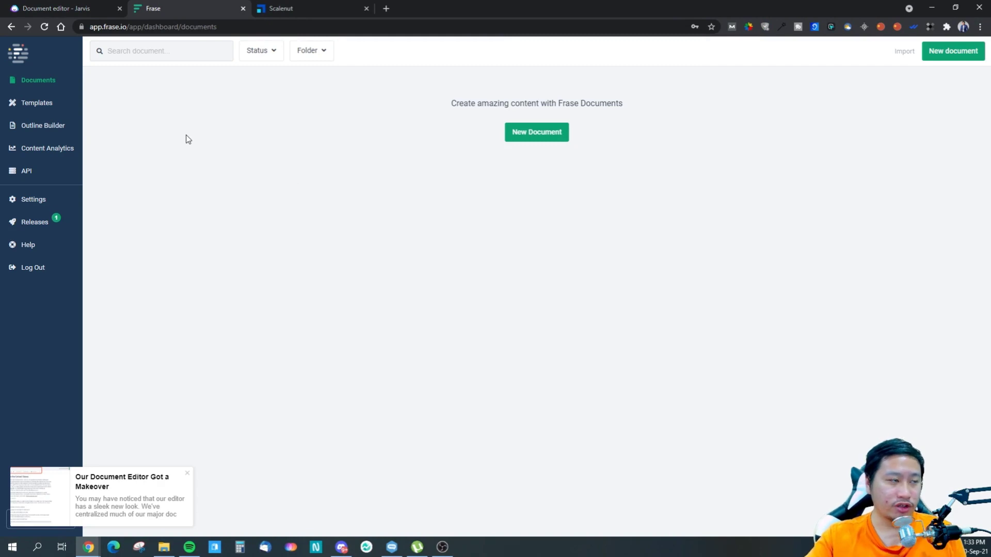
left_click(50, 8)
left_click(499, 50)
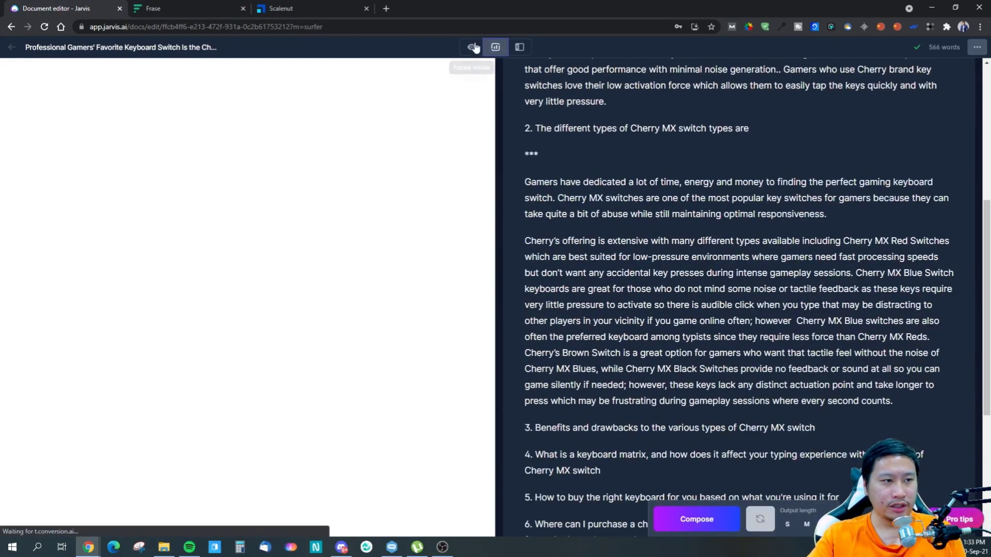
left_click(472, 49)
- Switch to Frase, start a new document, and dismiss the introductory tour on its setup form
left_click(178, 7)
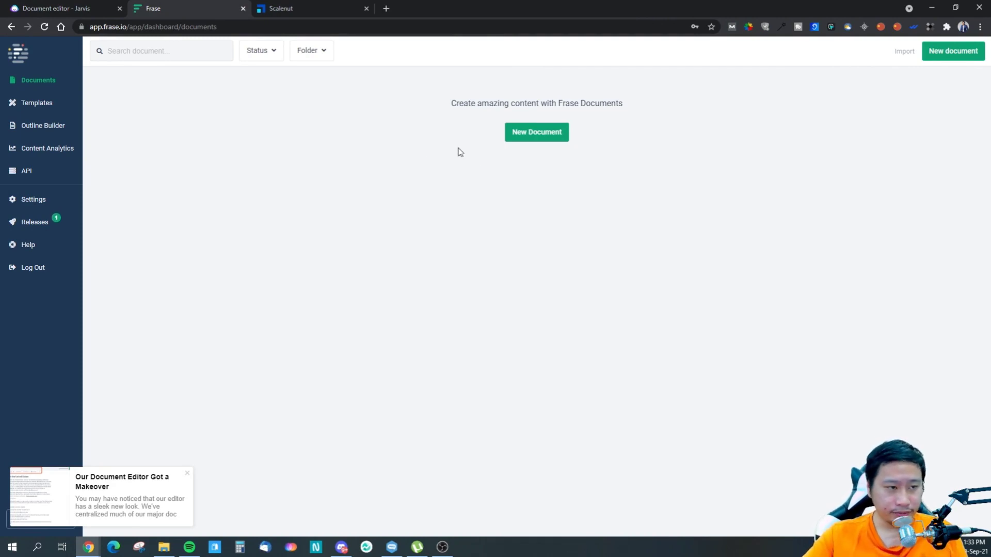
left_click(537, 132)
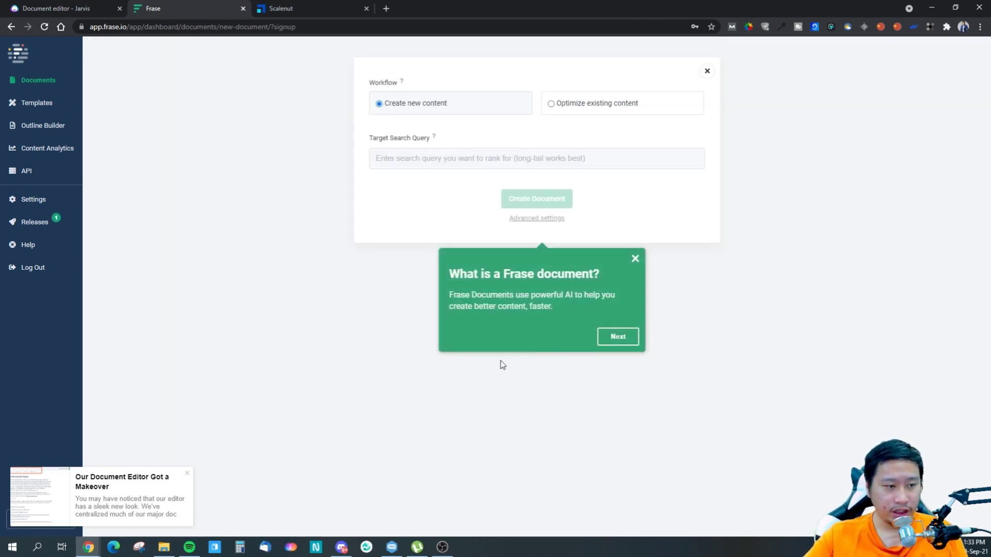
left_click(612, 342)
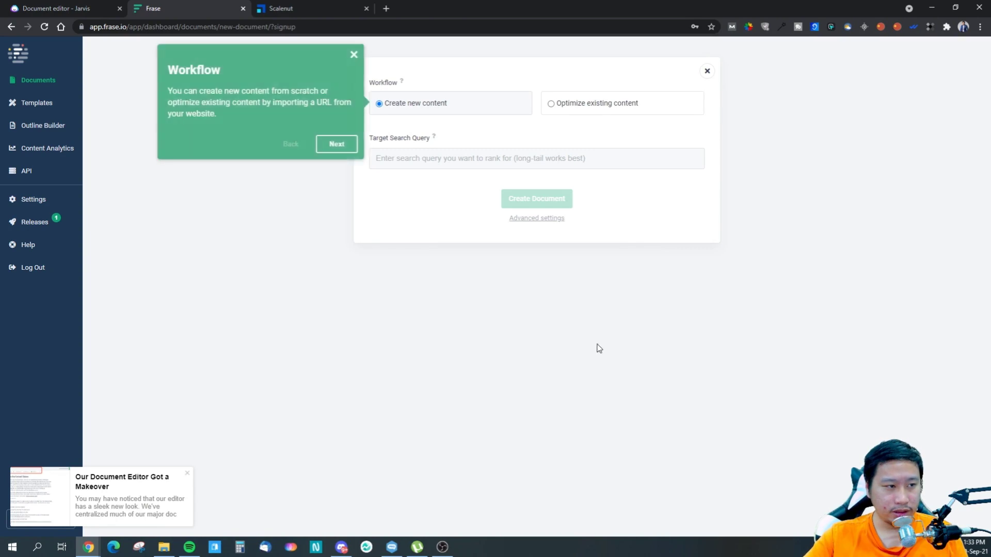
left_click(353, 54)
- Create the Frase document with the target search query "cherry mx switches gaming keyboards", using new content and top Google results
type("c")
key("BackSpace")
type("ch")
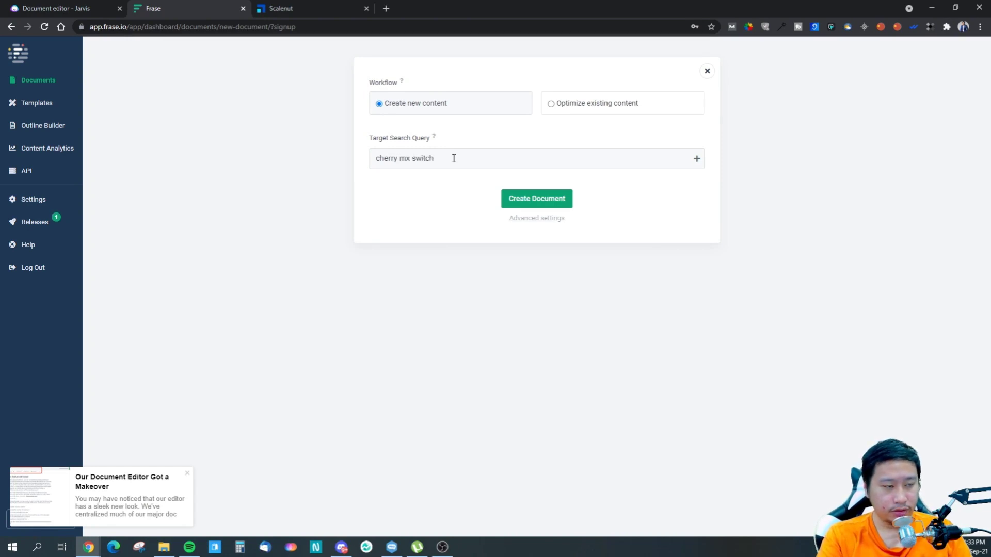
type("erry mx switches gaming keyboards")
left_click(530, 218)
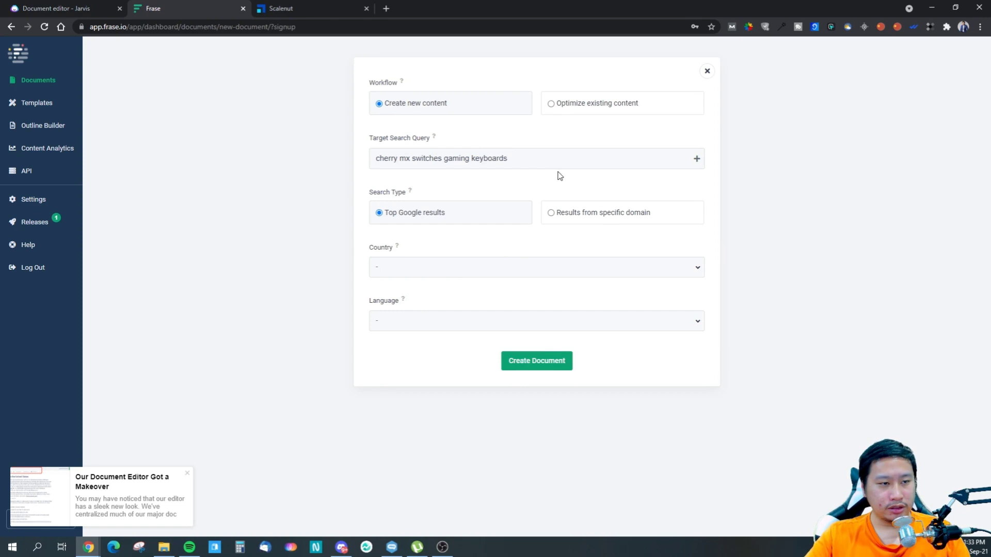
left_click(551, 365)
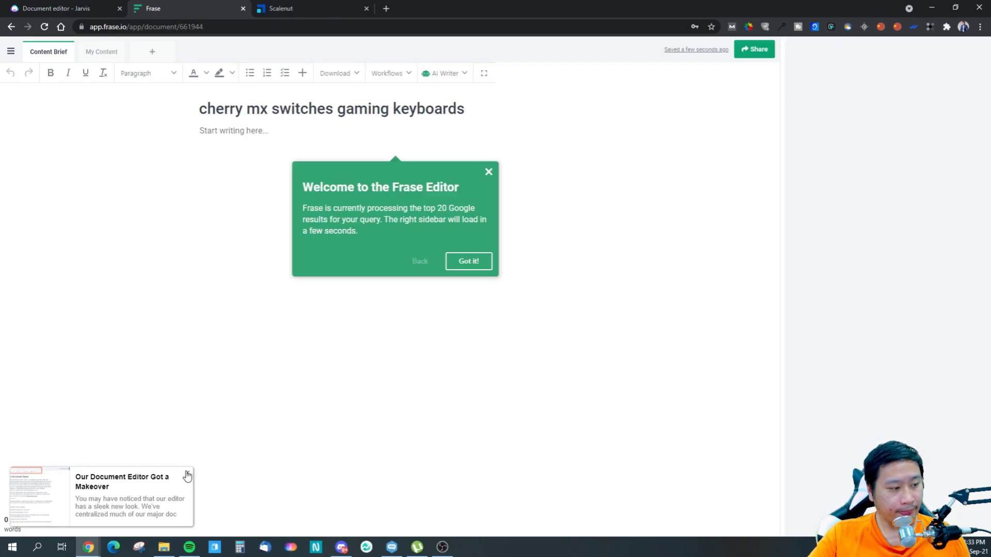
- Dismiss the product announcement and the editor's welcome message, and place the cursor in the empty document body
left_click(187, 476)
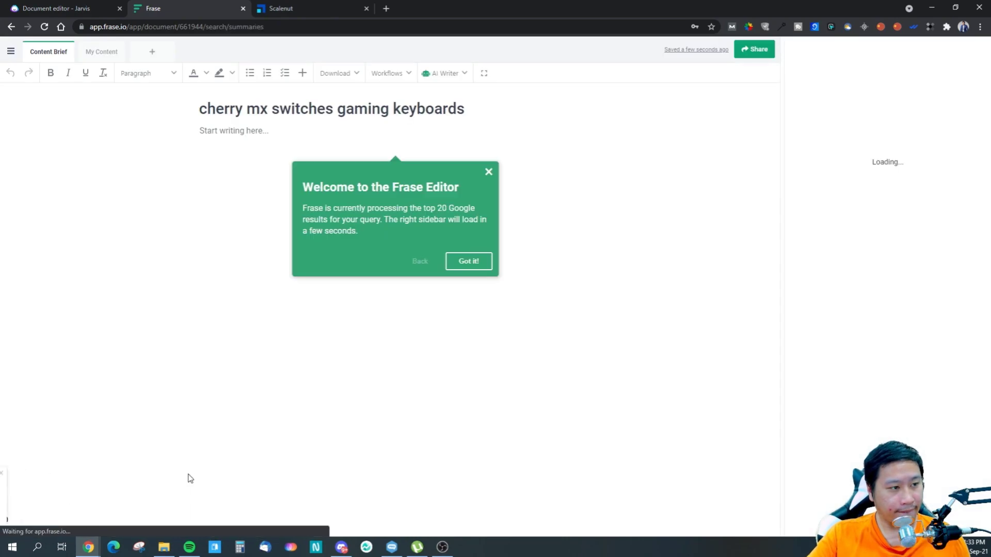
left_click(457, 264)
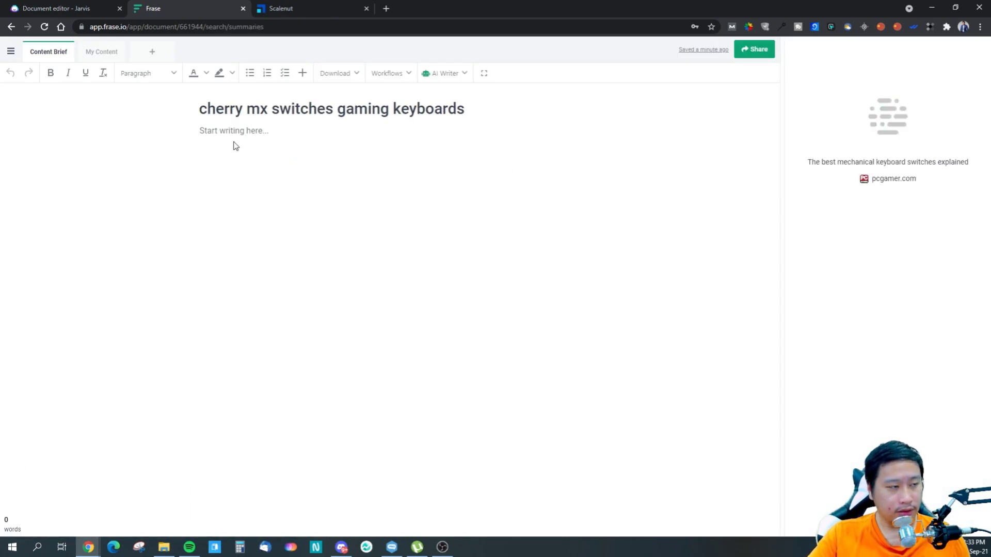
left_click(220, 134)
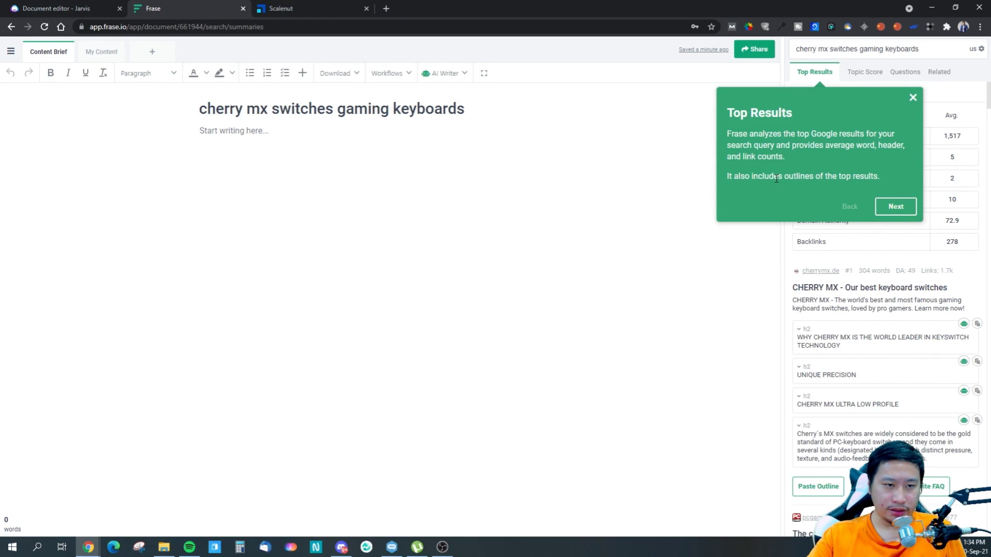
- Read the note about the top Google results panel and dismiss the feature tour
left_click_drag(767, 177, 865, 178)
left_click(832, 179)
left_click(869, 182)
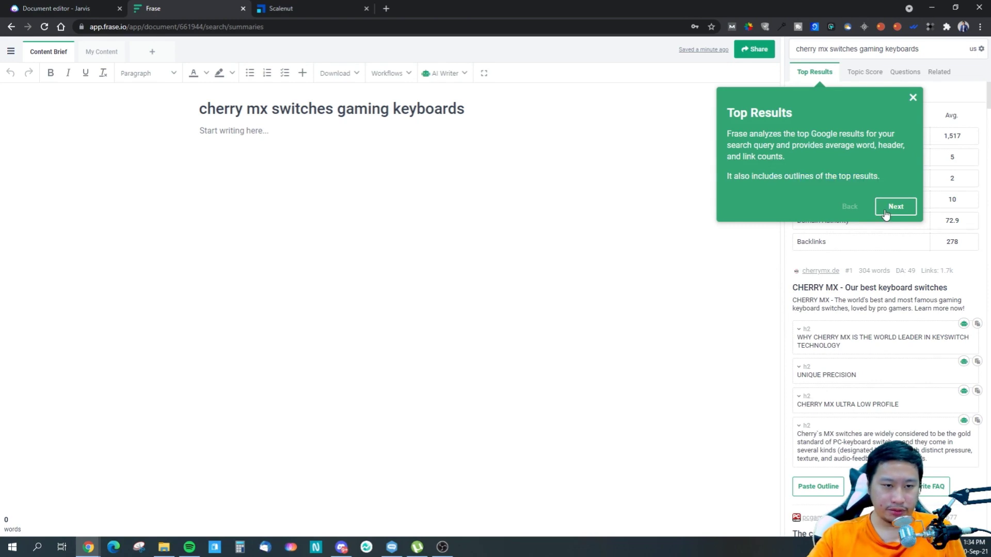
left_click(913, 99)
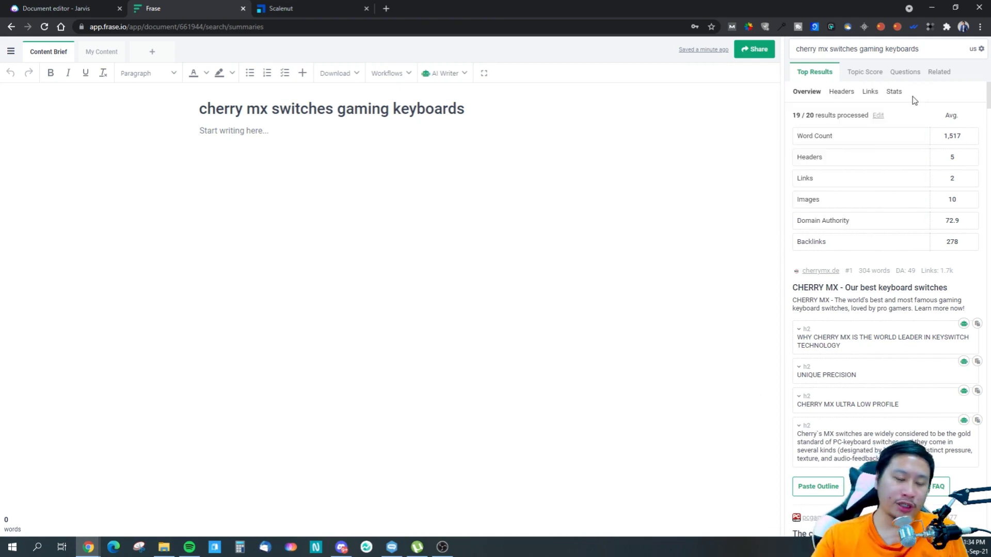
- Switch to the Jarvis document, open its Surfer mode for comparison with the Frase editor, and return to Frase
left_click(57, 8)
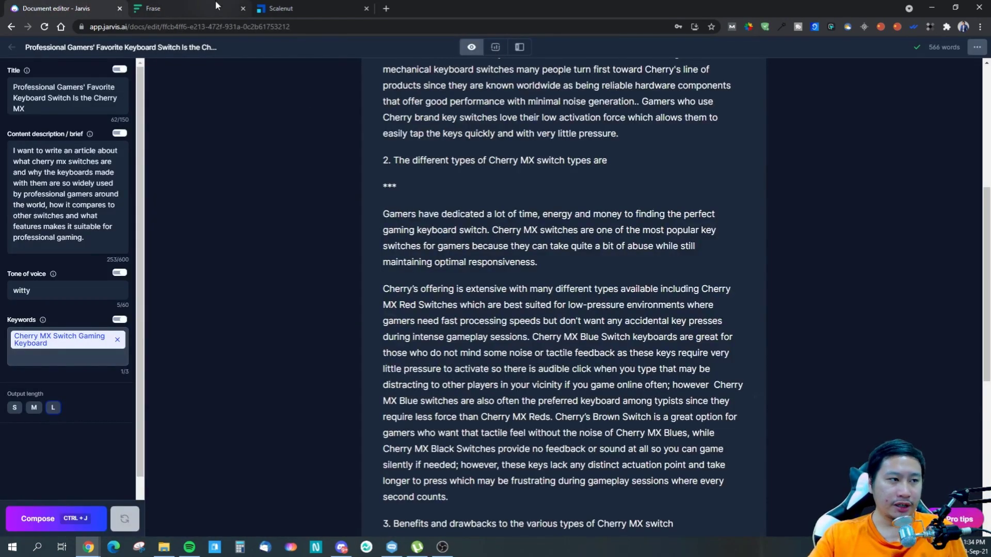
left_click(495, 47)
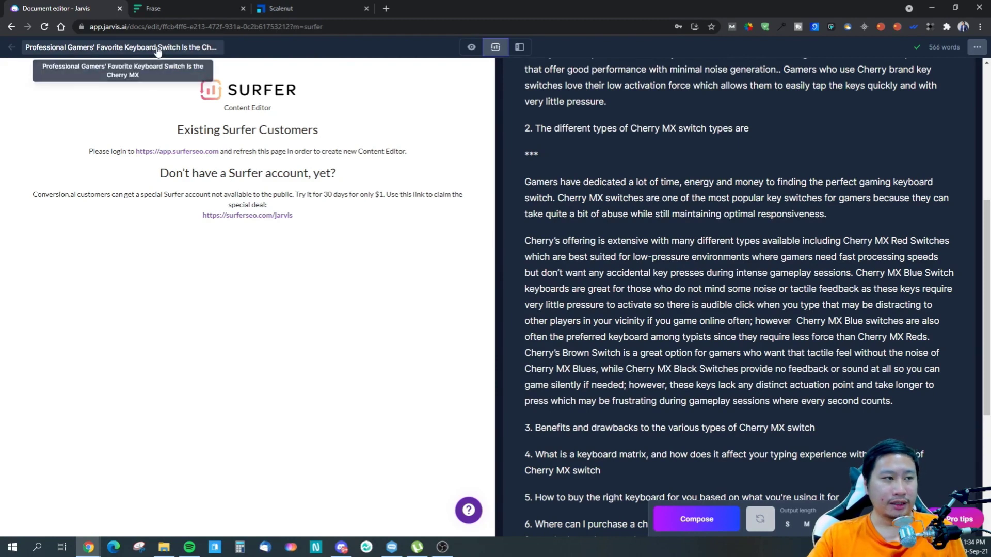
left_click(217, 8)
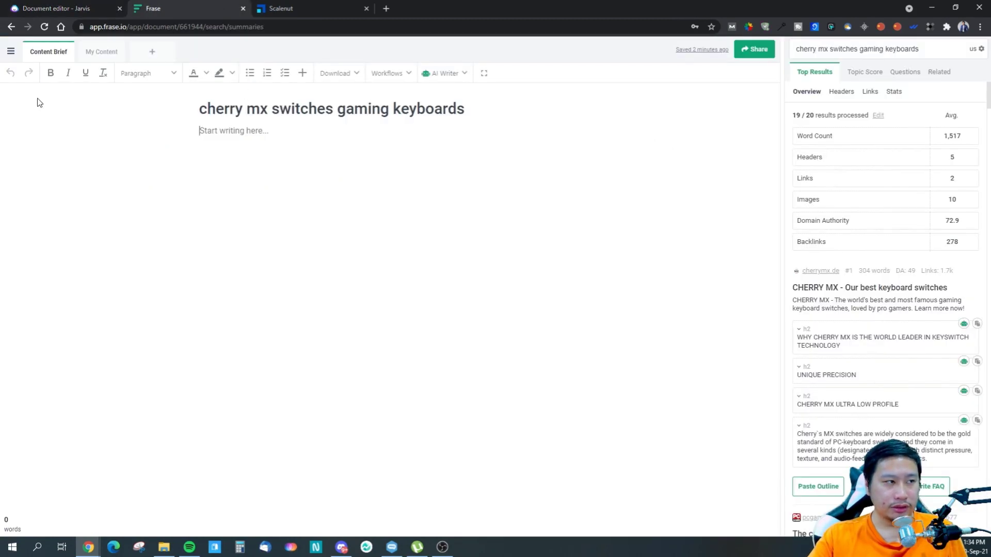
left_click(55, 8)
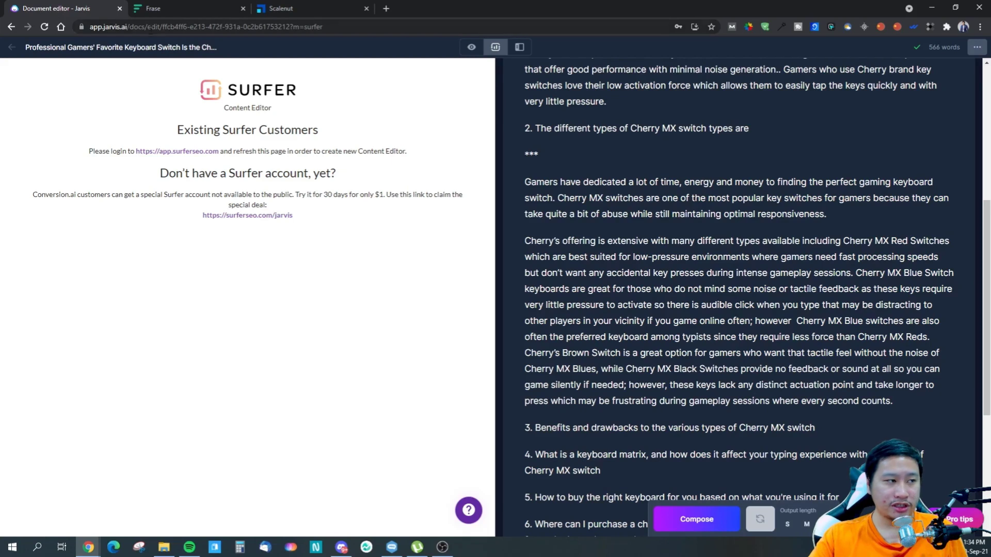
key("ctrl+Tab")
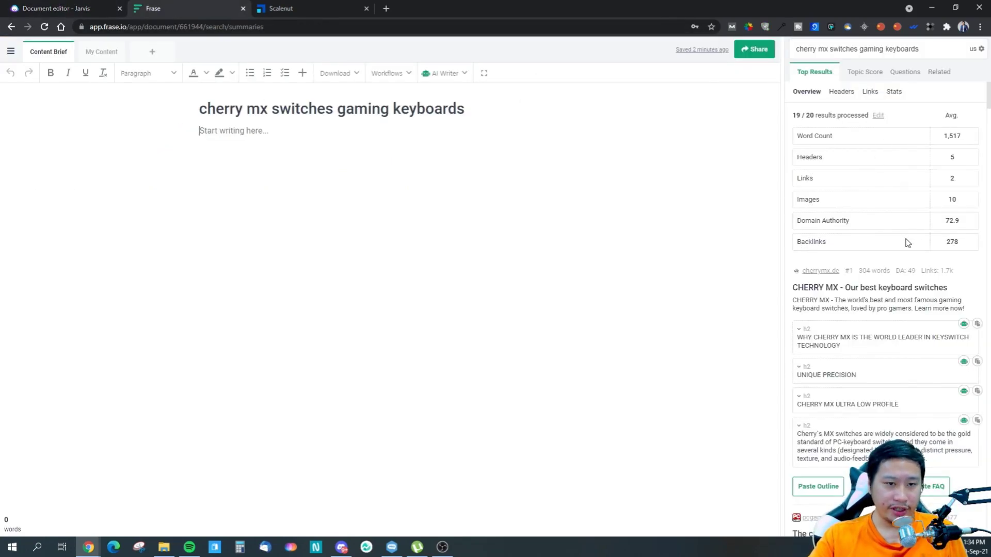
- Examine the processed results and the average word, header, link, image, authority and backlink figures in the top results overview
left_click_drag(801, 135, 826, 243)
left_click(963, 250)
left_click_drag(966, 247, 801, 137)
left_click(799, 143)
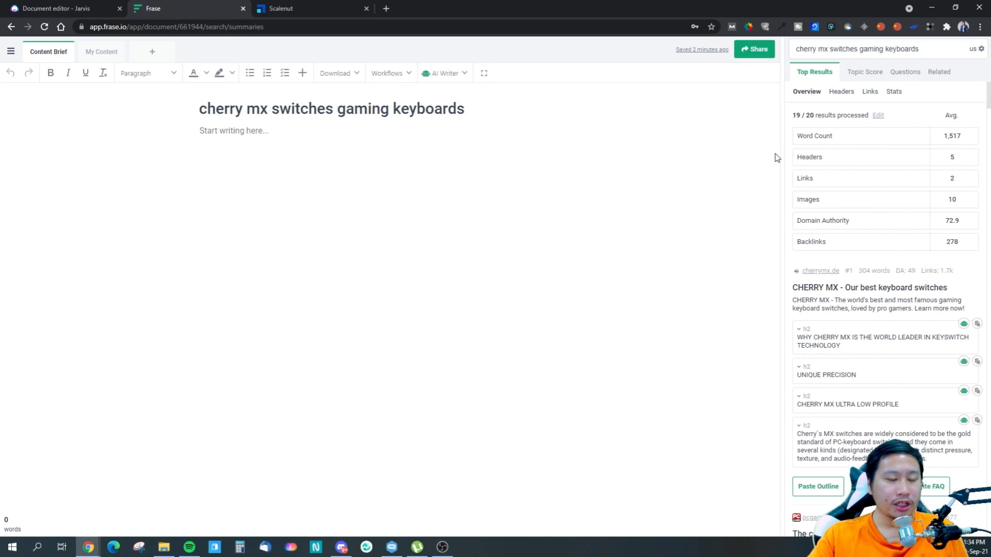
left_click_drag(793, 116, 827, 114)
left_click(819, 129)
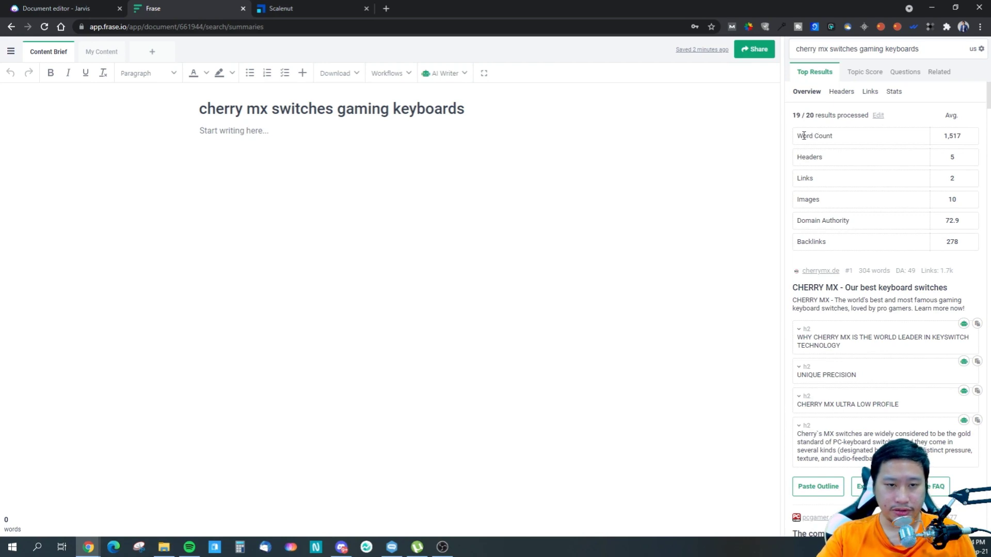
mouse_move(795, 116)
left_mouse_down()
mouse_move(810, 119)
mouse_move(802, 119)
left_mouse_up()
left_click(810, 119)
left_click(803, 118)
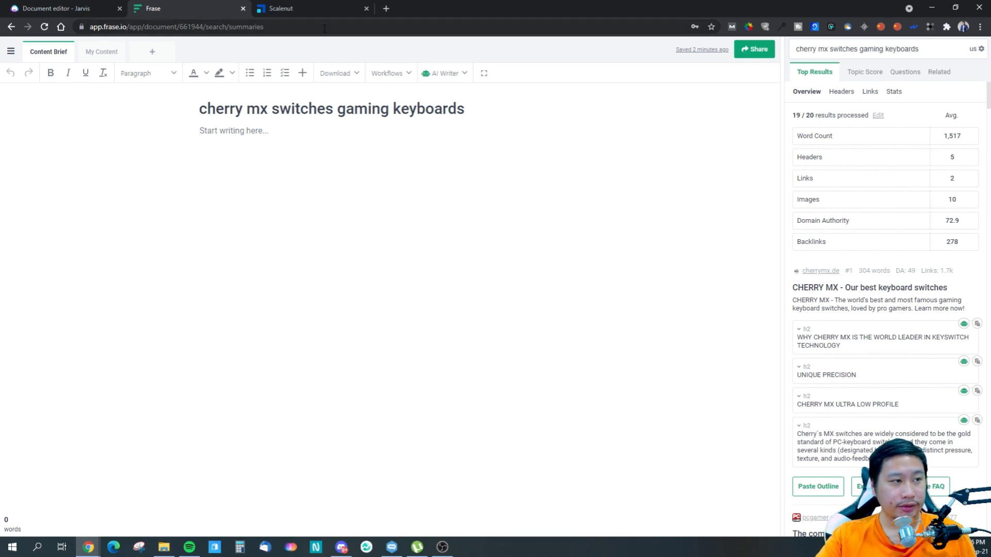
- Switch to Scalenut, open the report for "Cherry Mx Switch Gaming Keyboard", and compare its top page statistics with Frase's overview
left_click(297, 5)
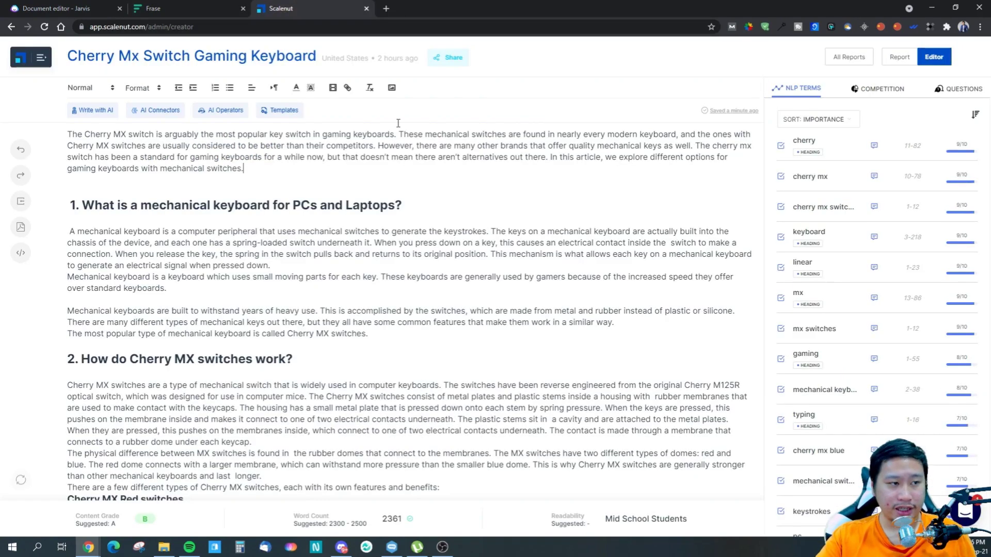
left_click(890, 60)
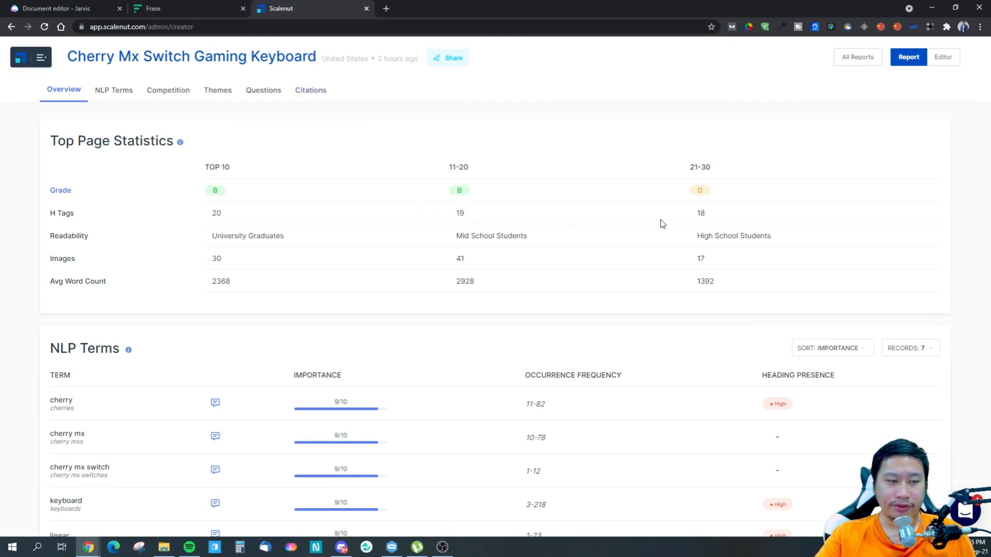
left_click(176, 4)
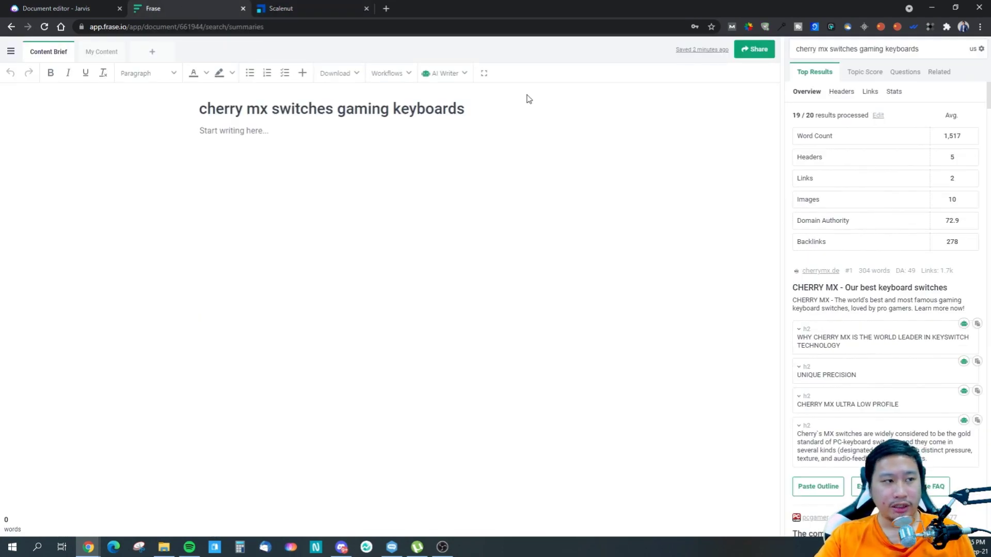
left_click(280, 5)
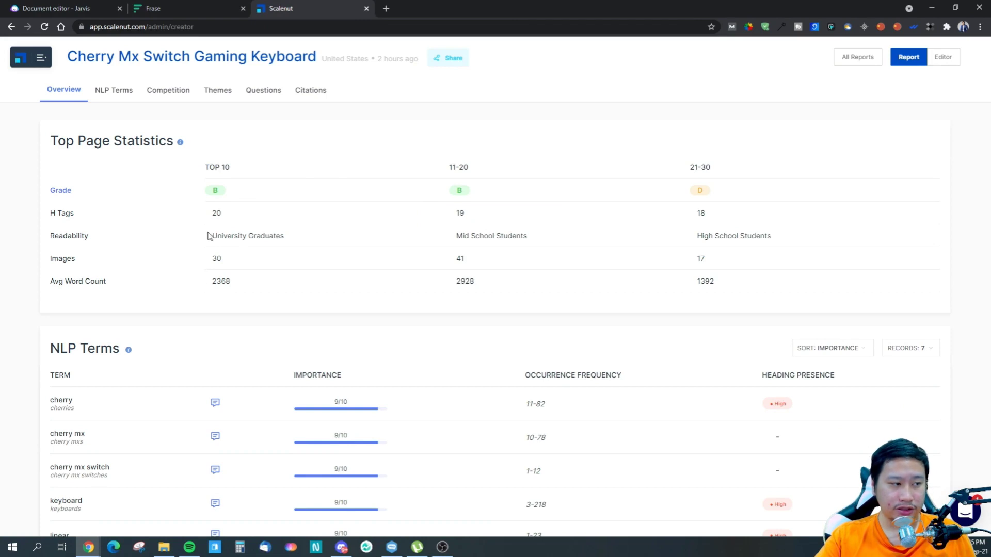
left_click(184, 6)
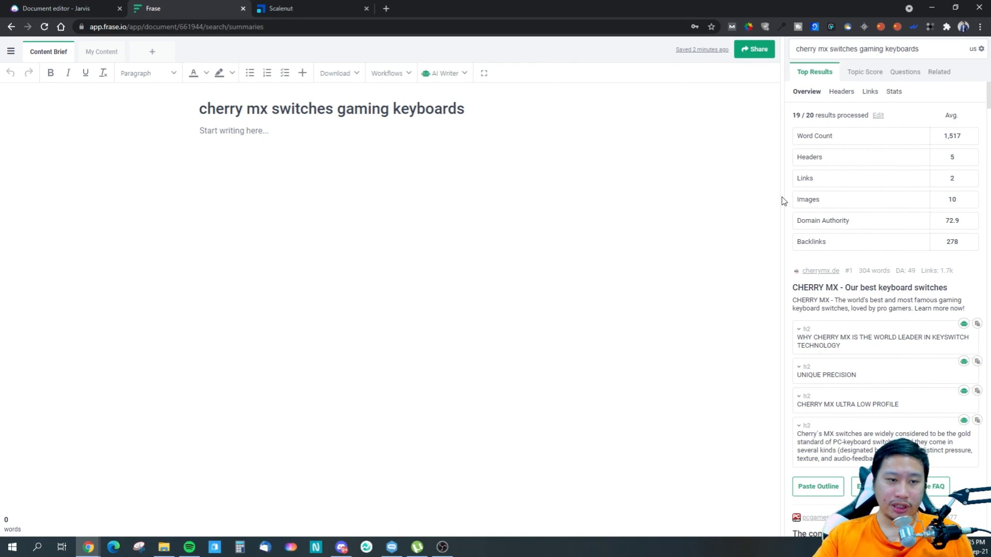
- Compare Scalenut's statistics for the three ranking groups with Frase's averages and the outlines of its top results
left_click(269, 6)
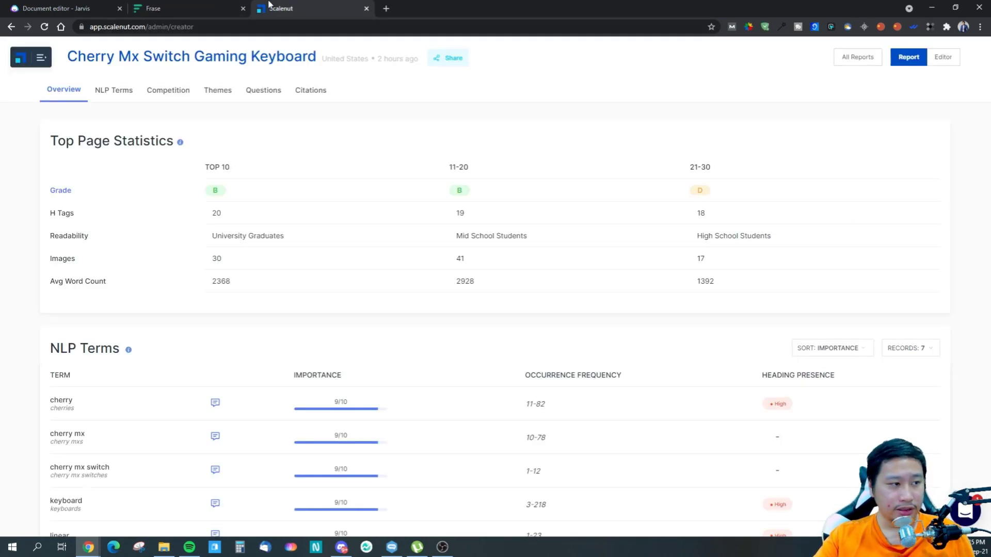
left_click(197, 8)
scroll(884, 279, "down", 3)
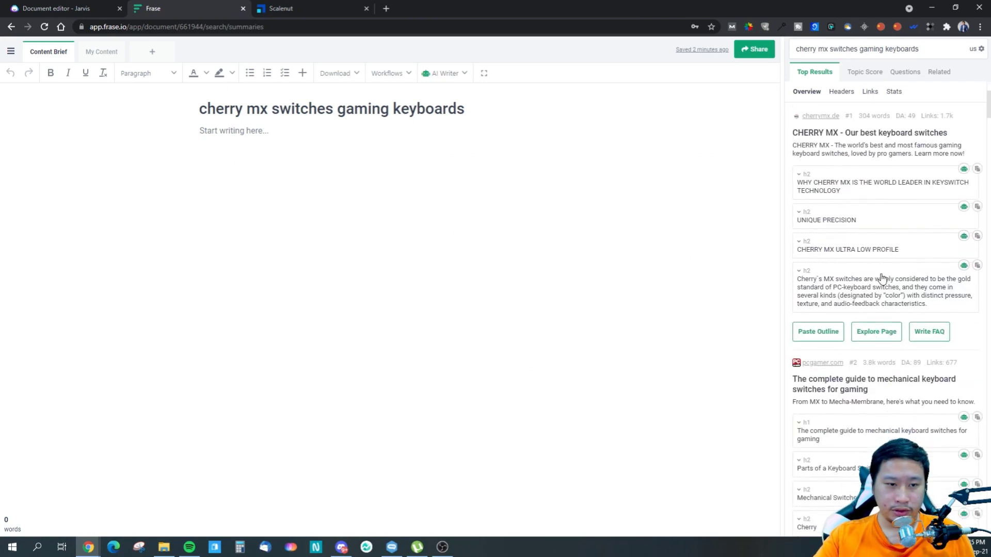
scroll(882, 279, "up", 3)
left_click(309, 8)
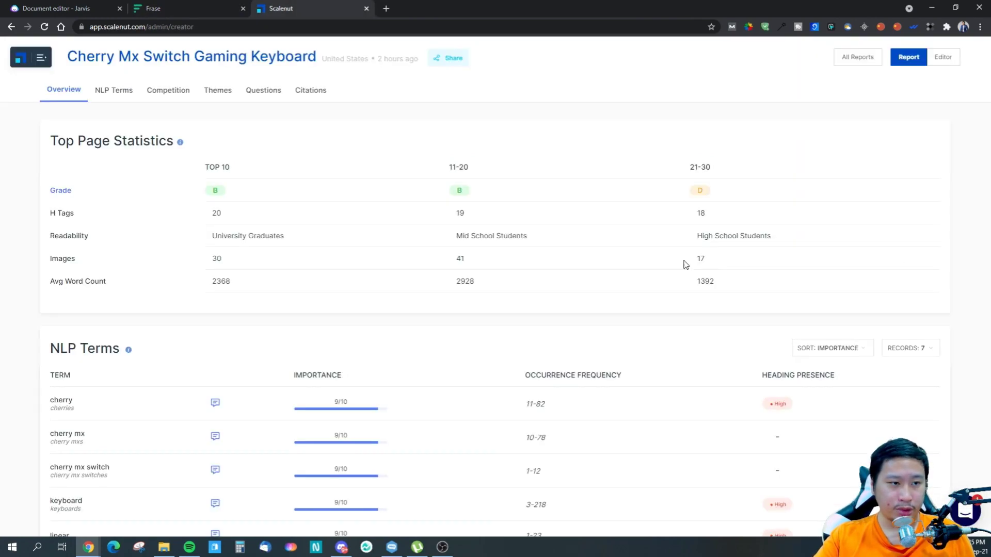
left_click(194, 10)
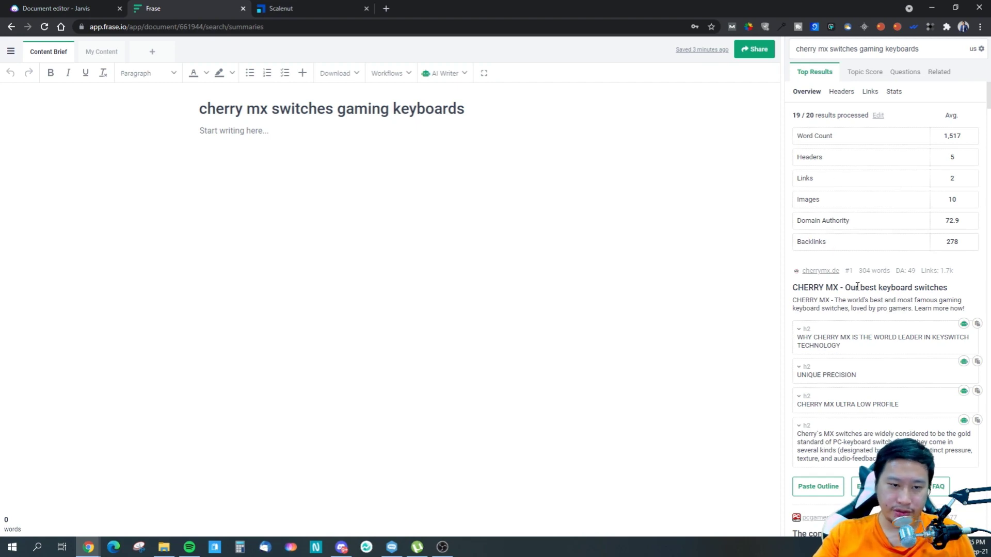
scroll(857, 286, "down", 3)
scroll(849, 217, "up", 3)
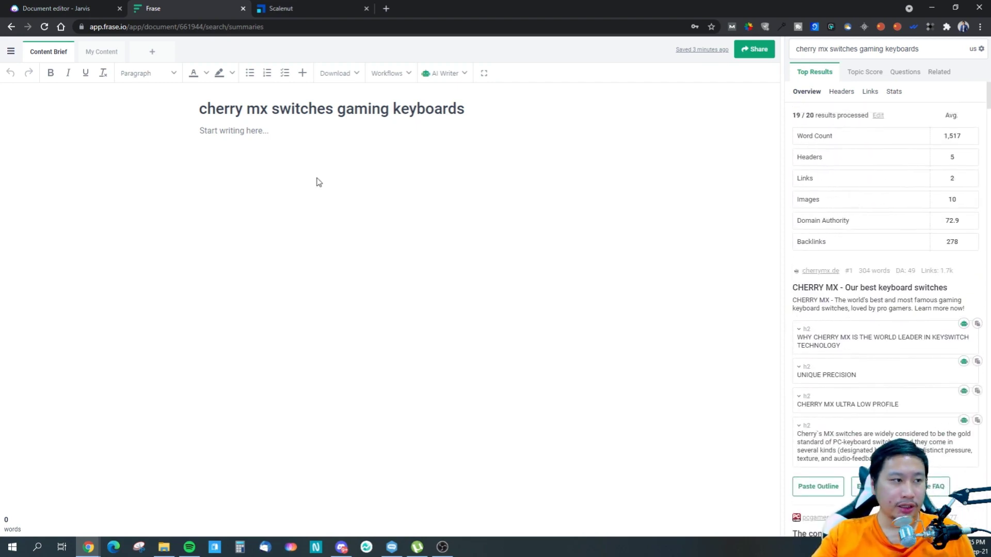
- Look through the workflow and AI Writer options available for the empty Frase content brief
left_click(216, 133)
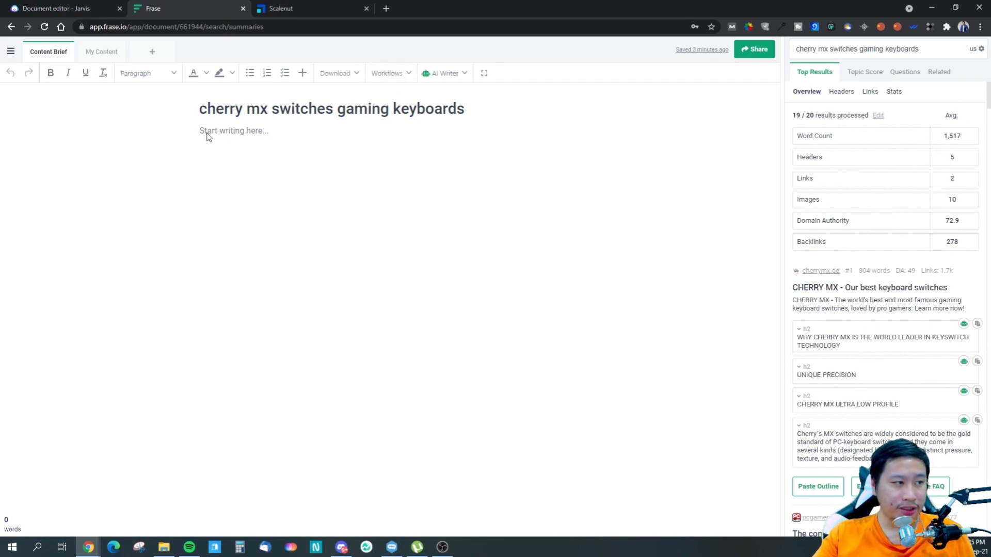
left_click(381, 79)
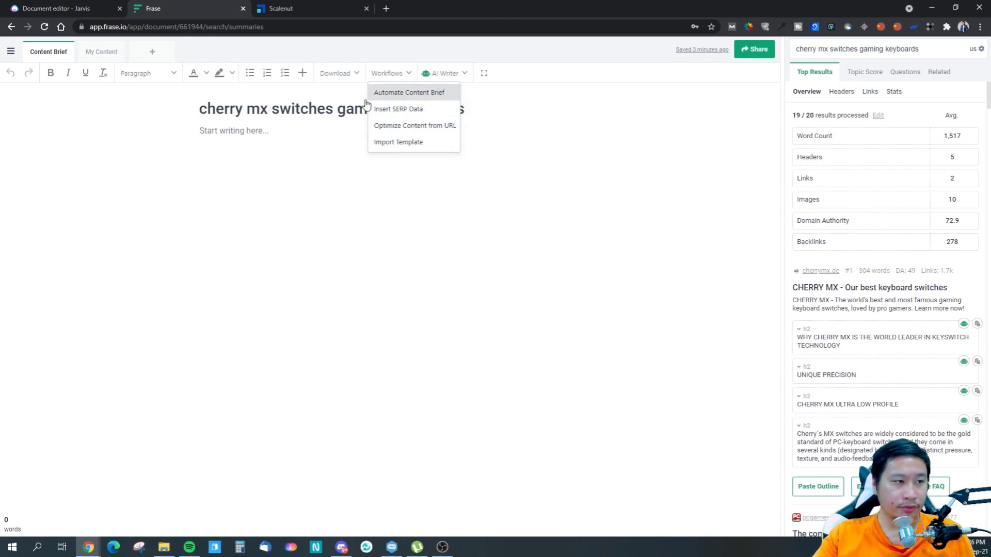
right_click(237, 133)
left_click(213, 136)
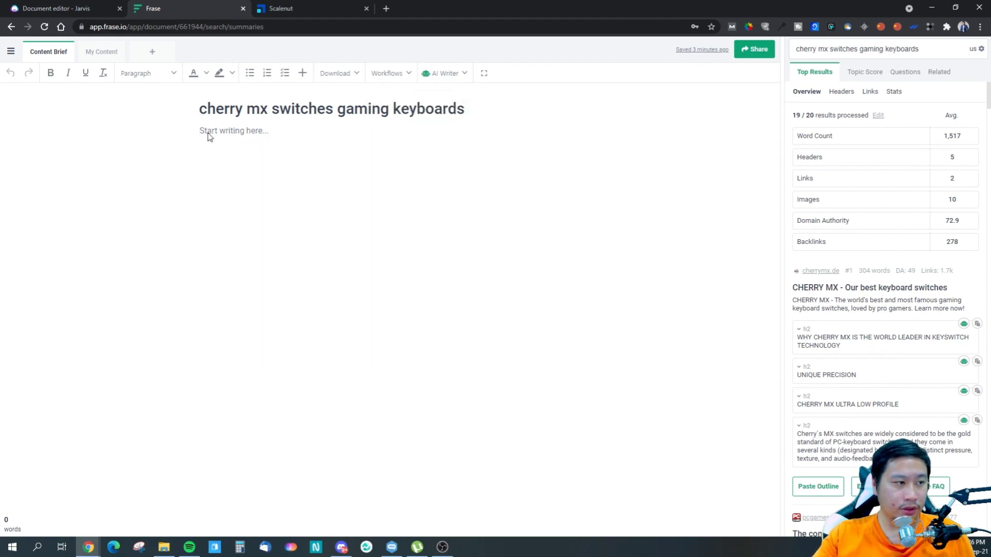
left_click(391, 76)
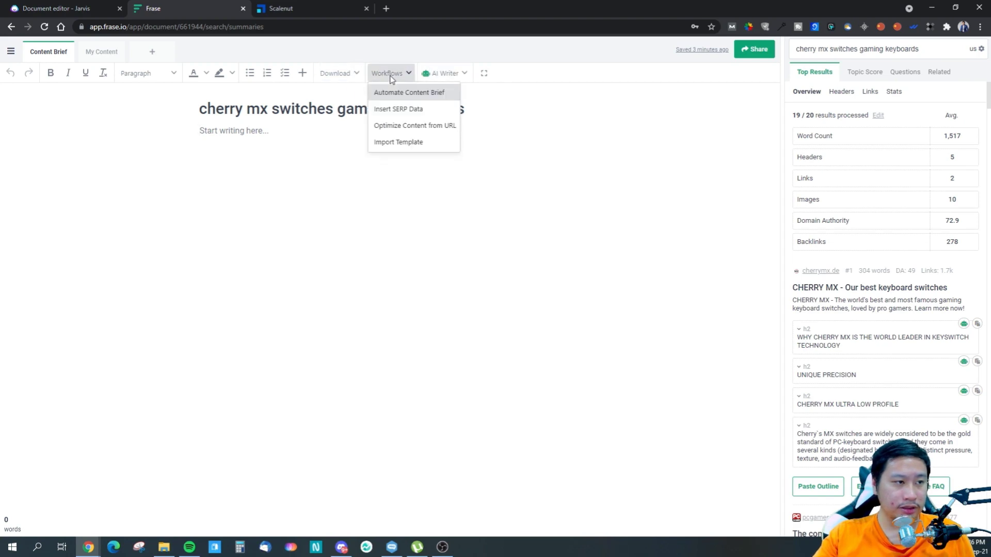
left_click(436, 72)
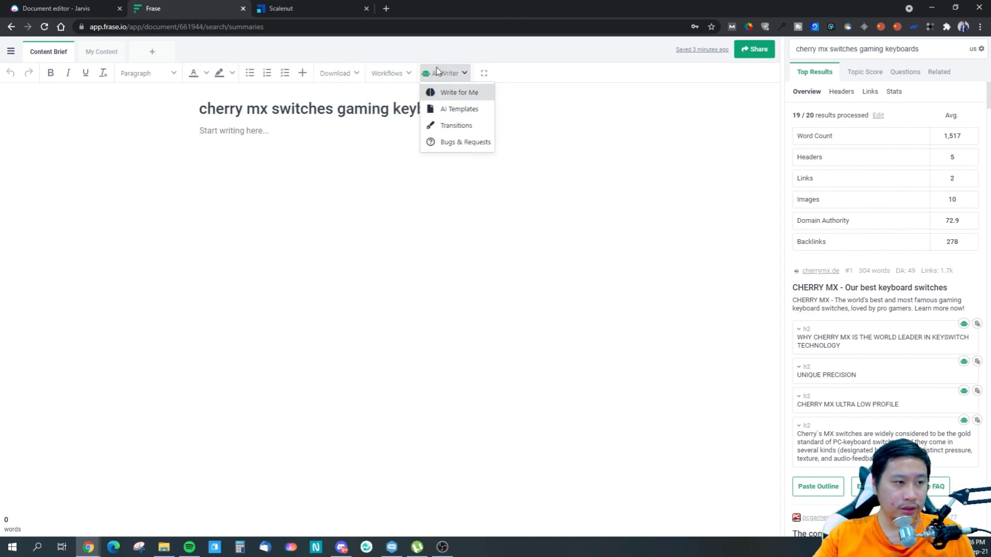
- Generate an automated content brief with the Guidelines, People Also Ask, SERP and Topic Clusters sections
left_click(386, 73)
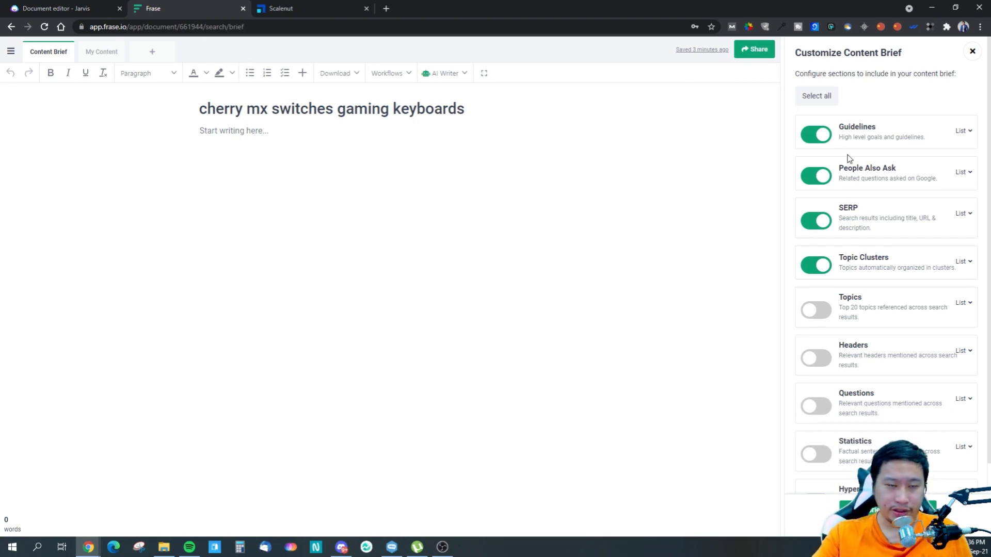
scroll(847, 386, "down", 2)
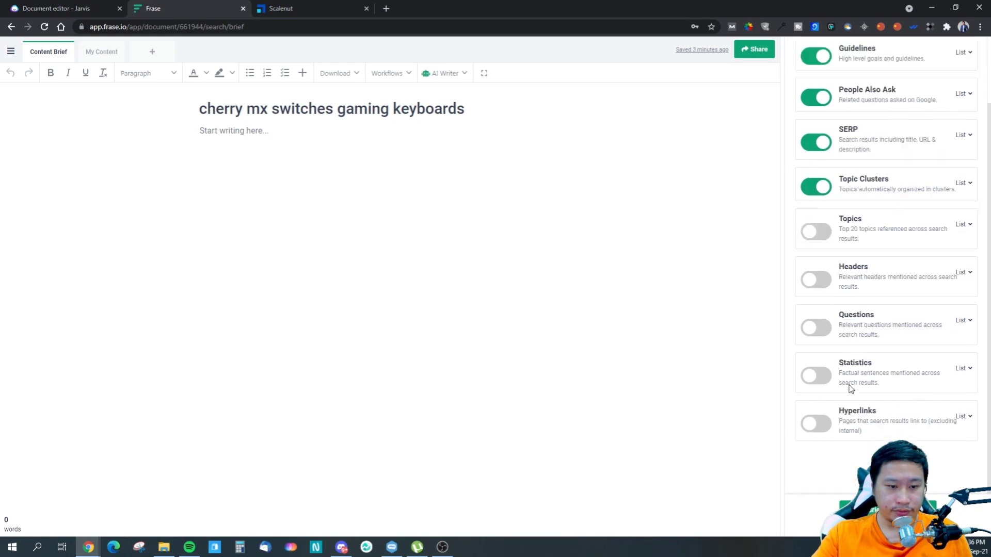
scroll(828, 238, "up", 2)
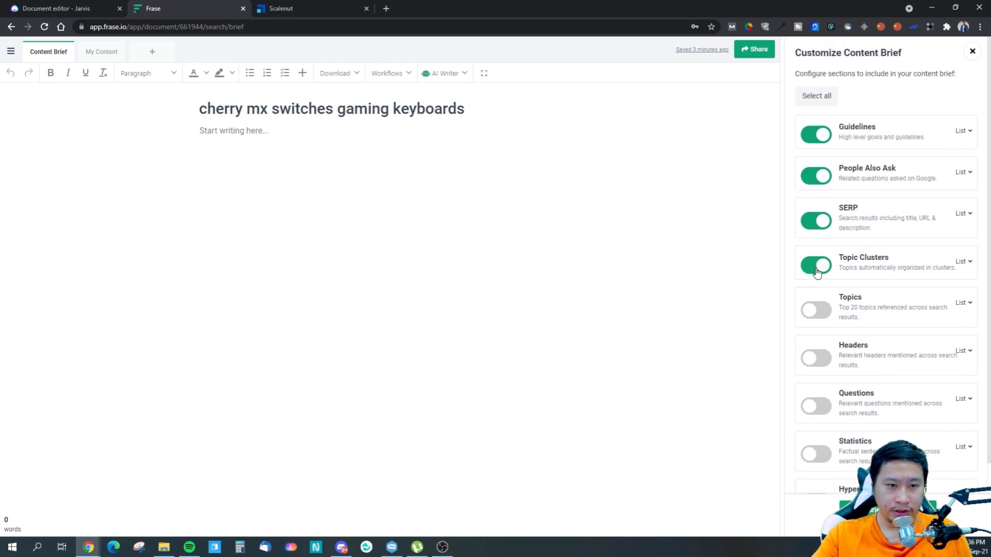
left_click(880, 510)
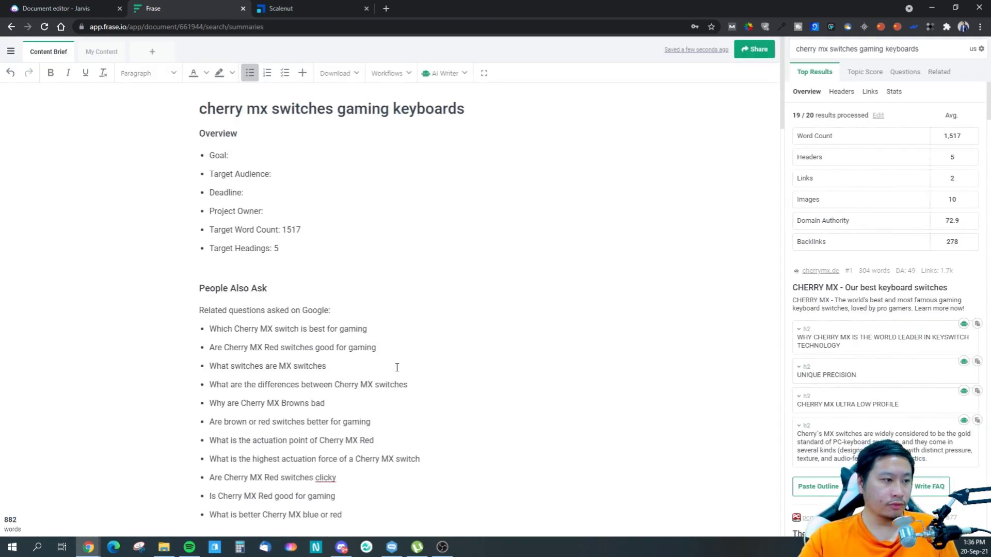
- Review the generated content brief from the overview and related questions through the search results to the topic clusters
scroll(262, 363, "down", 1)
scroll(262, 364, "down", 12)
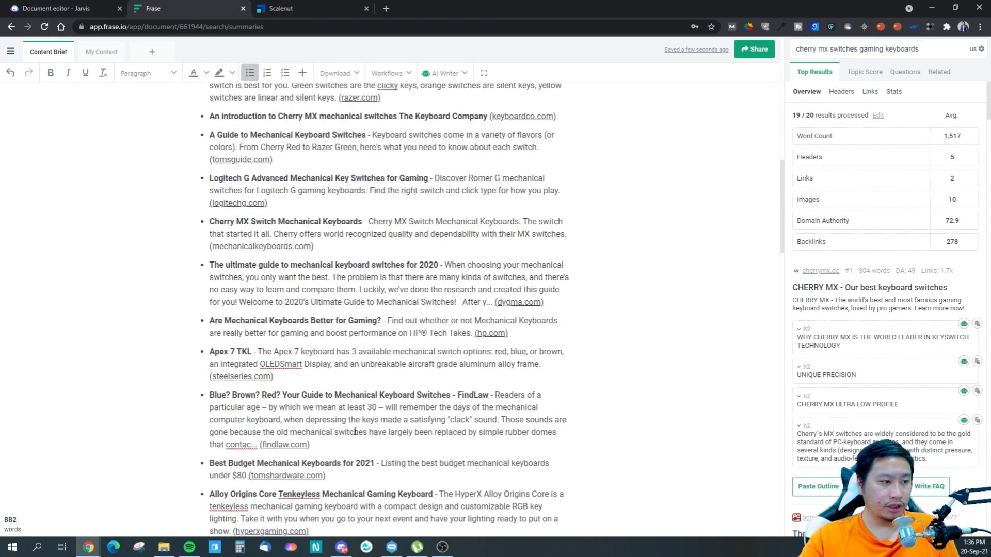
scroll(355, 432, "down", 10)
scroll(349, 431, "down", 12)
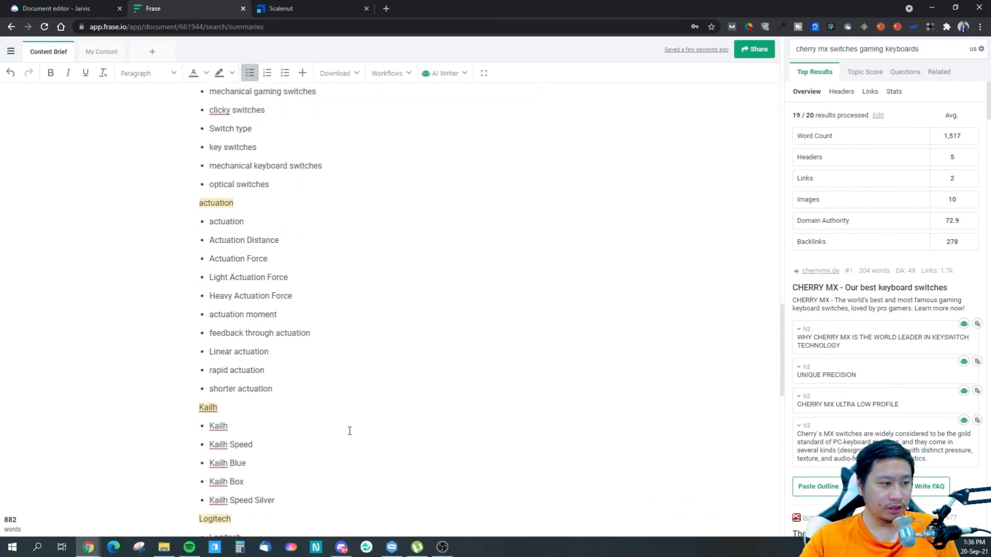
scroll(349, 431, "up", 8)
scroll(350, 430, "up", 3)
scroll(349, 430, "down", 17)
scroll(349, 430, "down", 2)
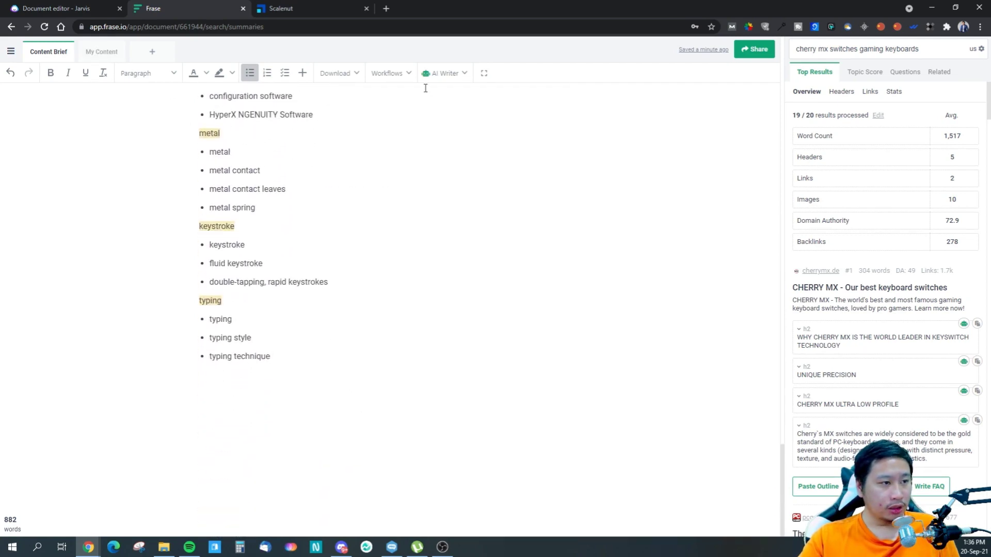
- Switch to the My Content draft, place the cursor in its empty body, and open the AI Writer's AI Templates
left_click(95, 53)
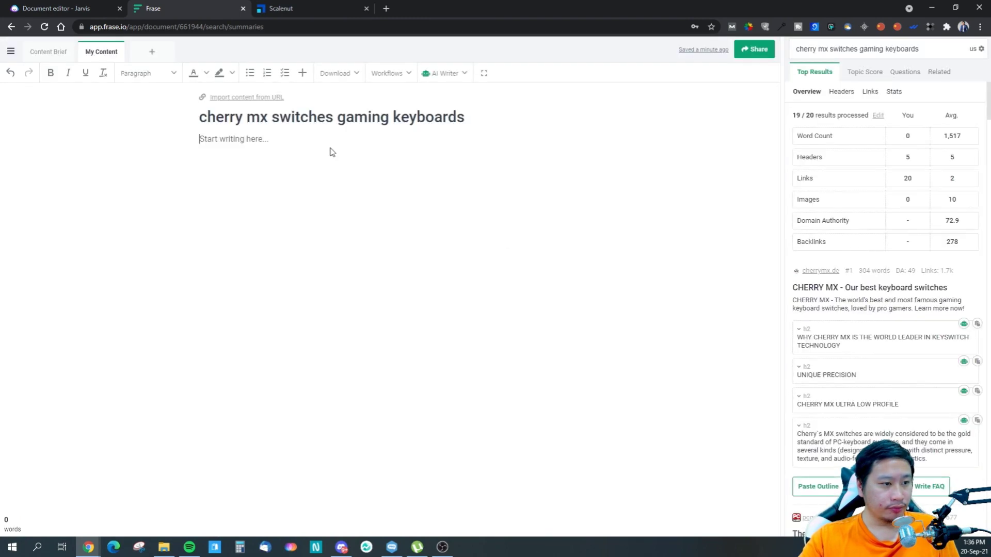
left_click(259, 145)
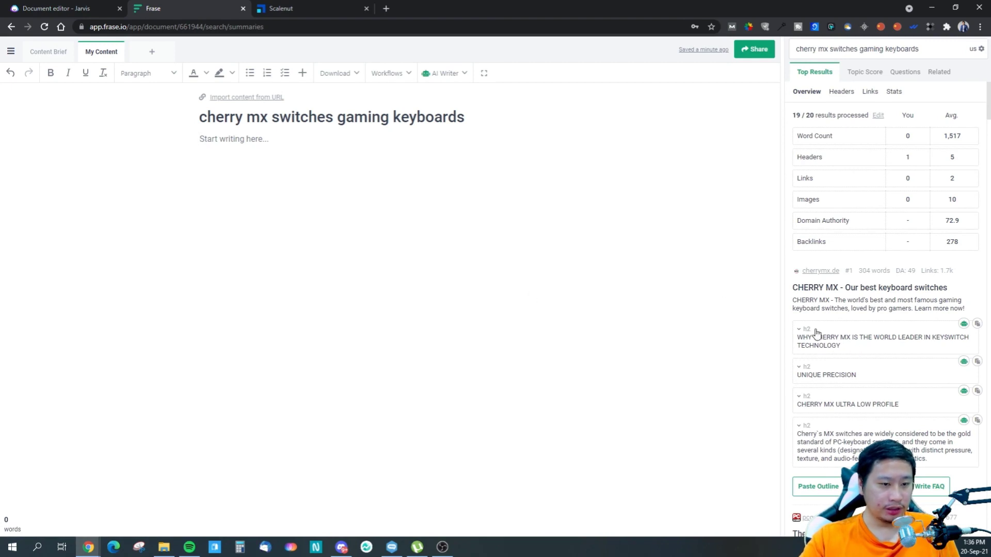
left_click(441, 74)
left_click(445, 111)
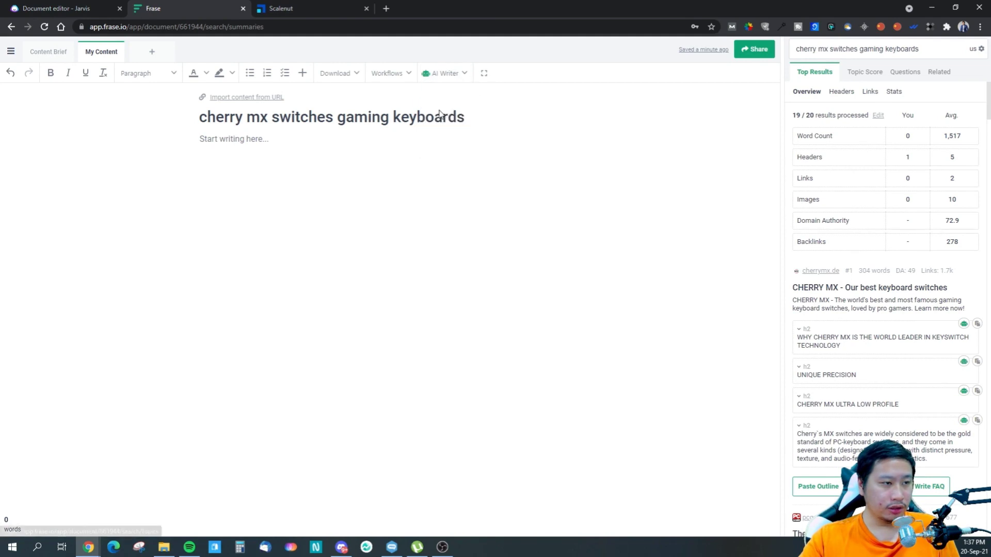
scroll(853, 207, "down", 4)
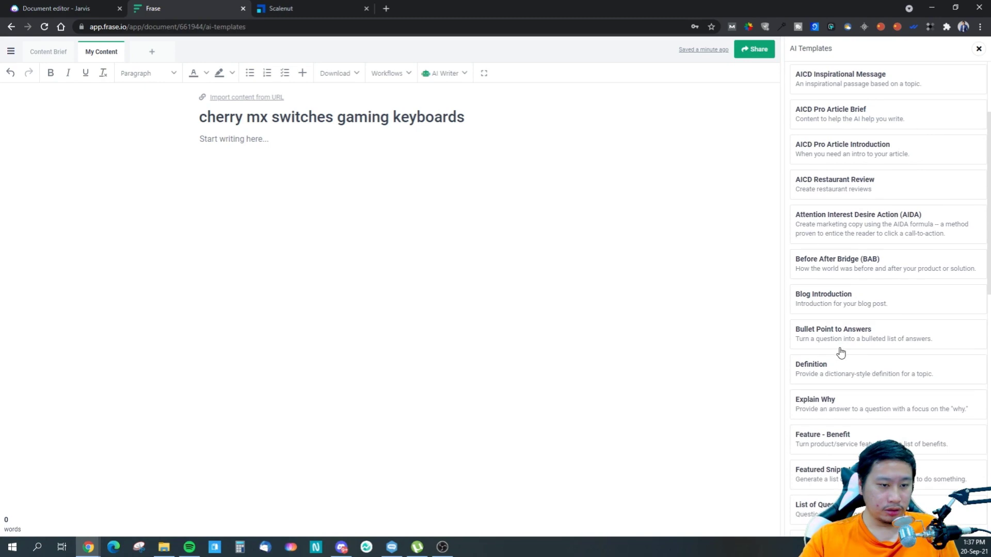
scroll(840, 349, "down", 3)
scroll(847, 155, "up", 8)
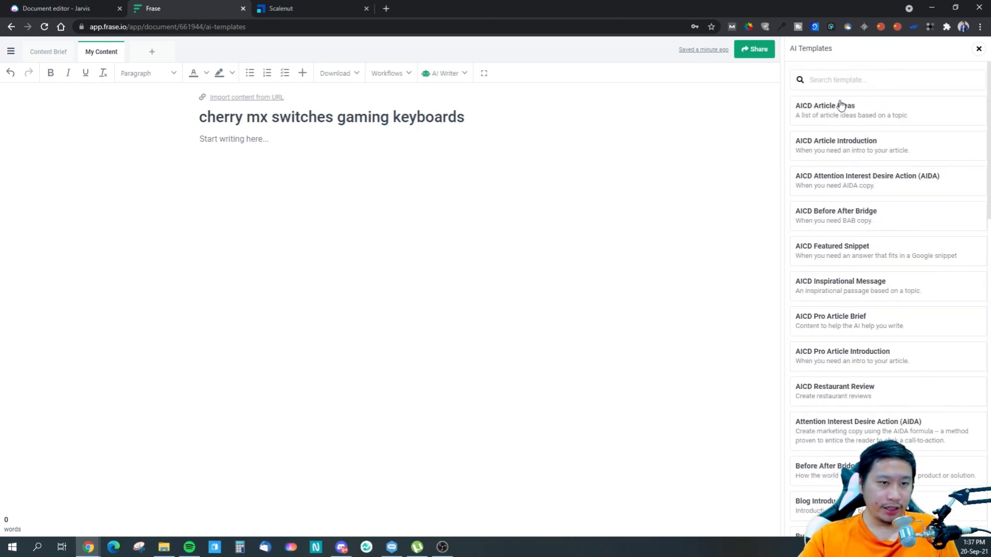
left_click(851, 81)
type("outline")
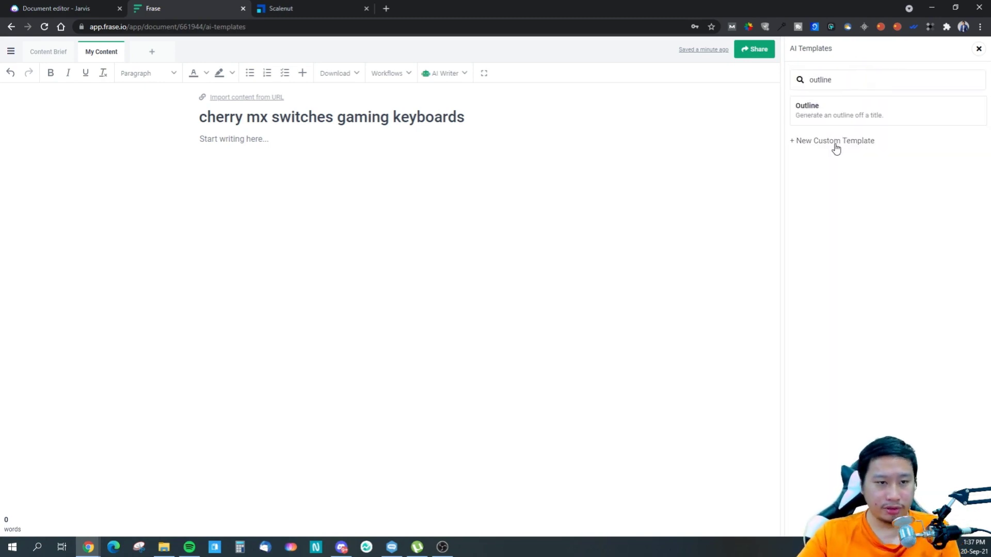
left_click(834, 118)
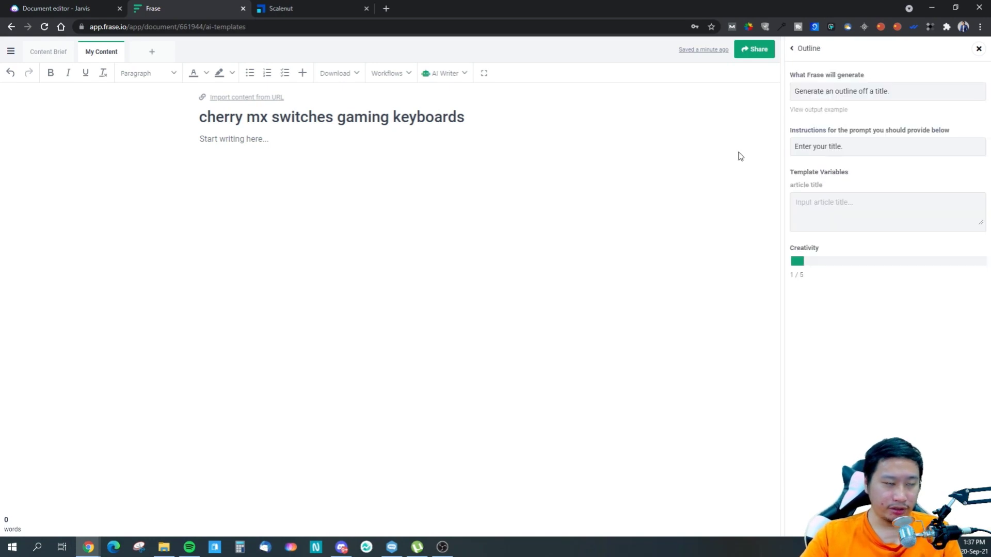
left_click(393, 118)
key("shift+End")
left_click_drag(367, 107, 185, 112)
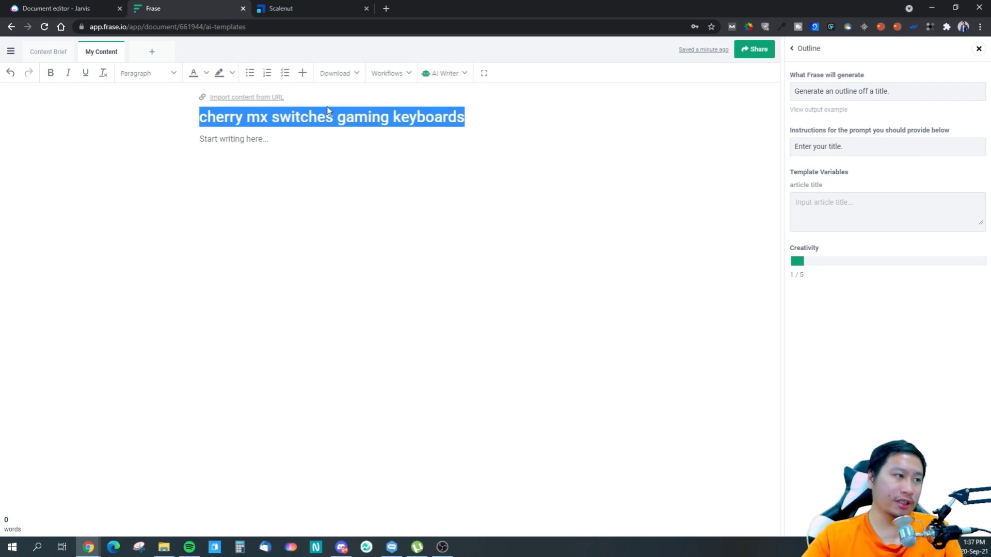
left_click(793, 49)
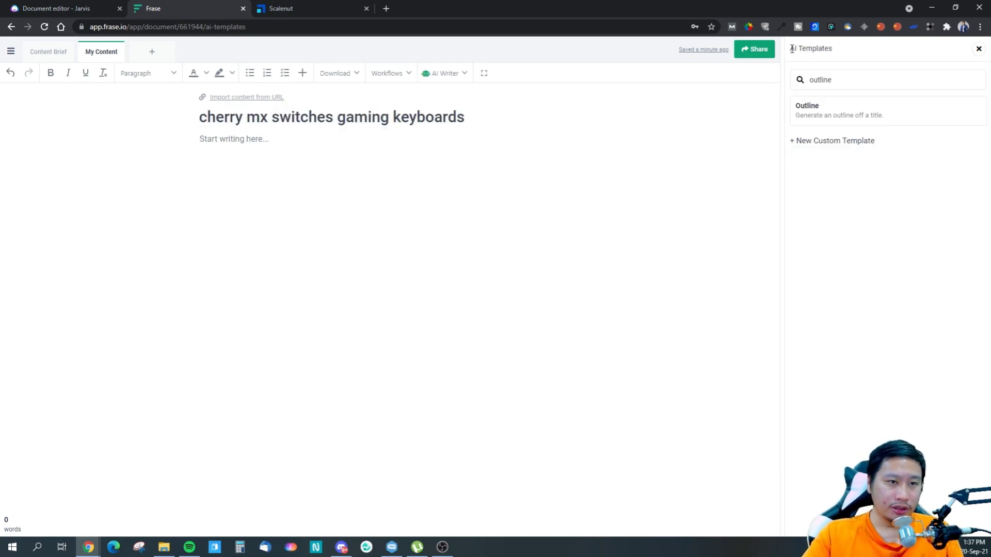
- Search the AI templates for "title", open the Title Ideas template and read its description
left_click_drag(831, 80, 793, 76)
type("headl")
key("BackSpace")
key("BackSpace")
key("BackSpace")
key("BackSpace")
key("BackSpace")
type("title")
left_click(836, 219)
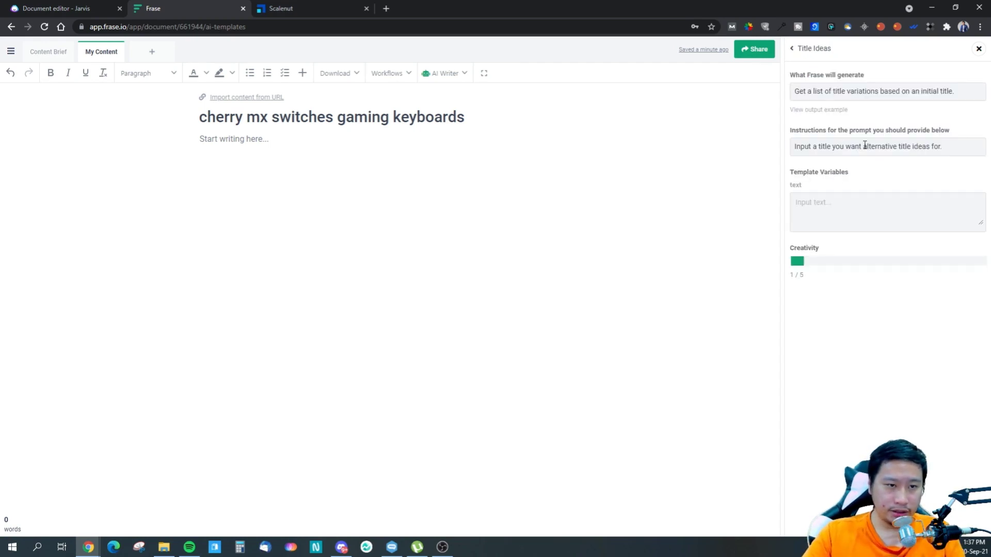
left_click_drag(835, 91, 933, 98)
left_click(908, 120)
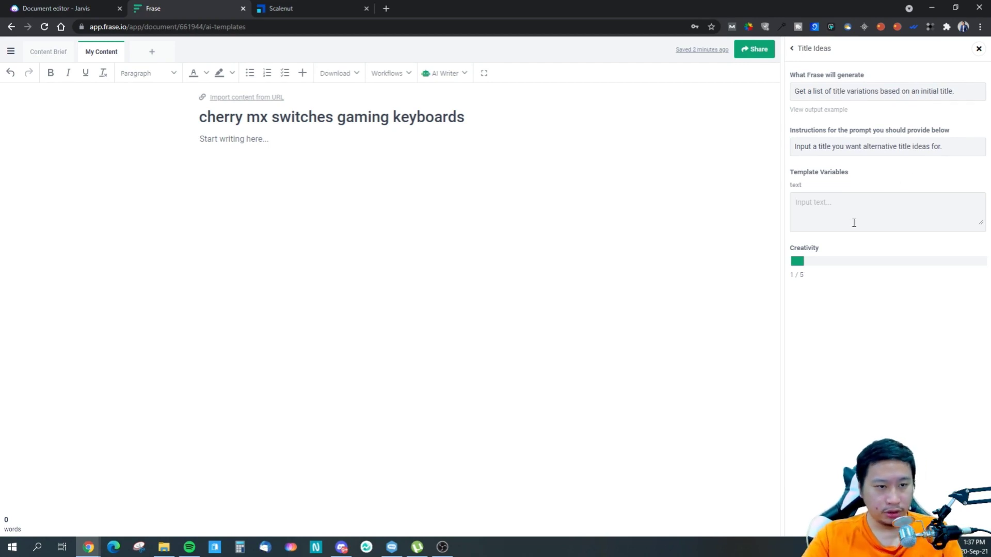
- Generate title ideas from the document title "cherry mx switches gaming keyboards" with creativity set to 5 / 5
left_click_drag(465, 117, 185, 121)
key("ctrl+c")
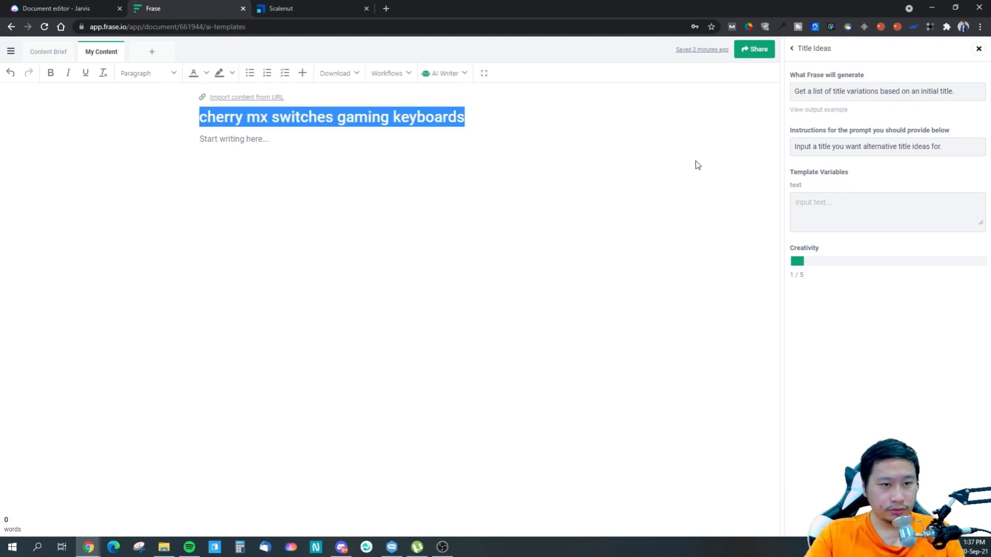
left_click(853, 206)
key("ctrl+v")
left_click_drag(796, 261, 980, 261)
left_click(886, 510)
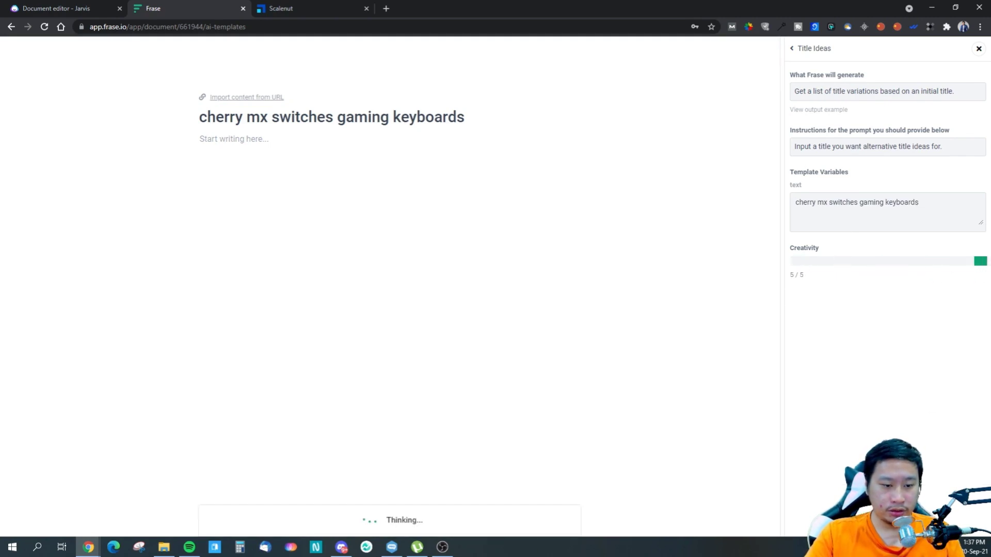
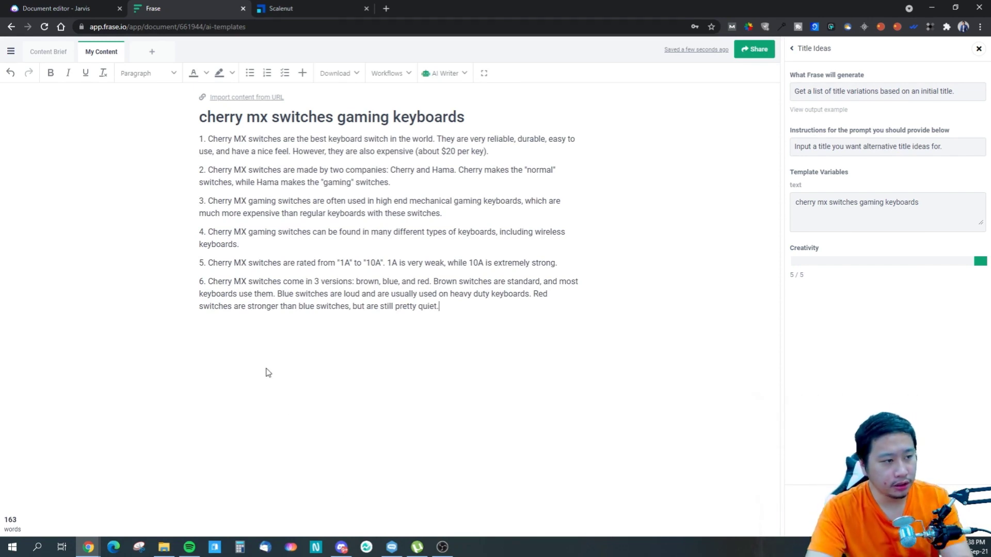
- Cut all six generated paragraphs out of the My Content draft and open the Content Brief
left_click_drag(435, 302, 198, 146)
key("ctrl+c")
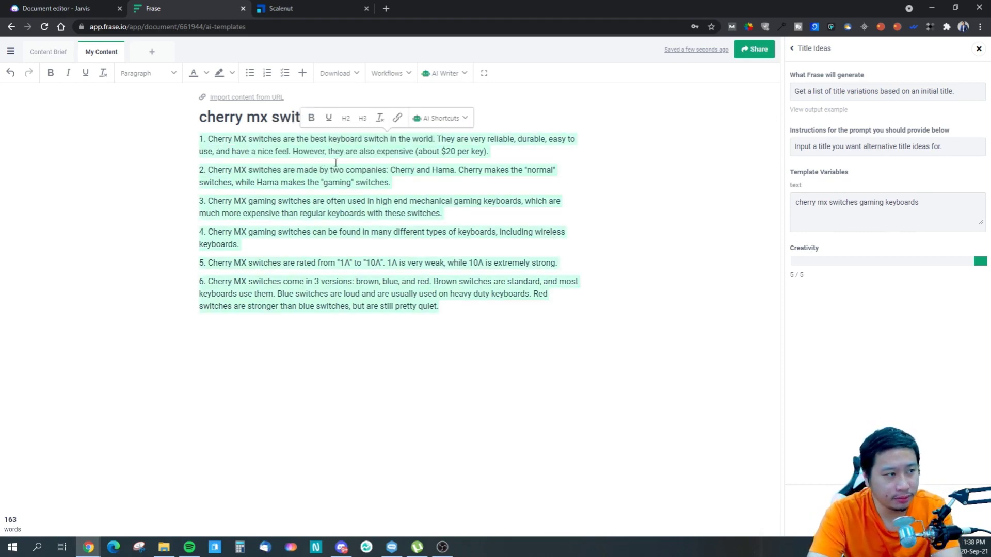
key("BackSpace")
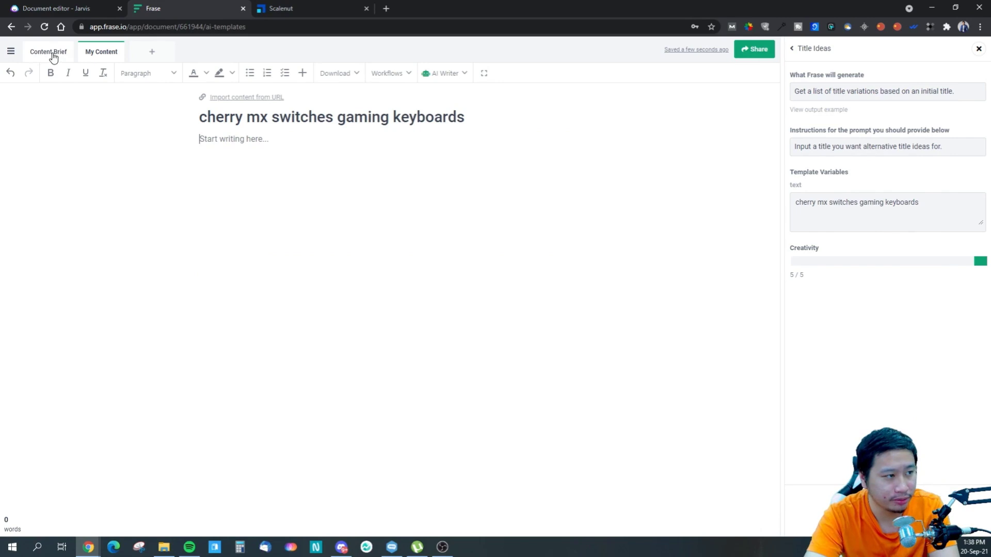
left_click(49, 52)
- Switch to Jarvis, show the article in the focus view, check the document's further options, and return to Frase
left_click(57, 7)
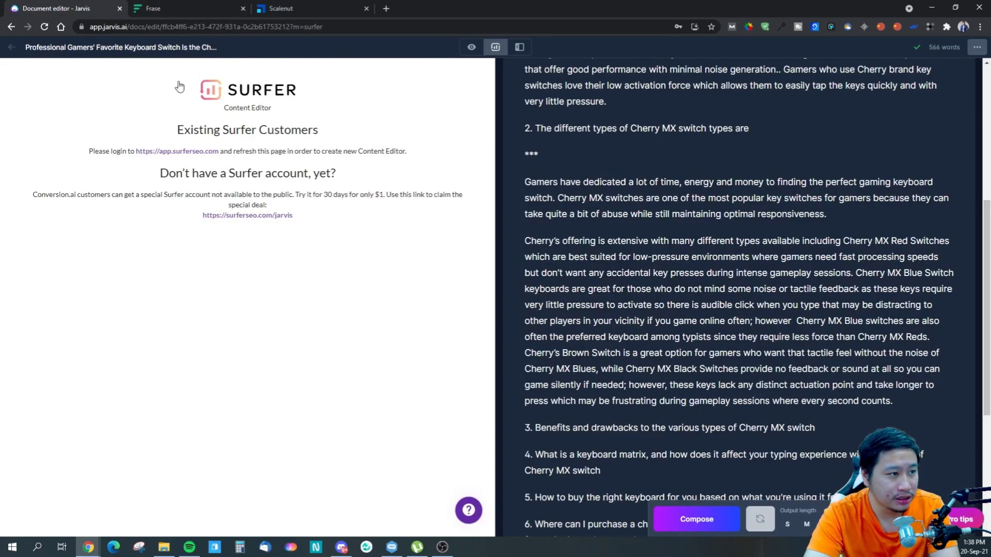
left_click(480, 47)
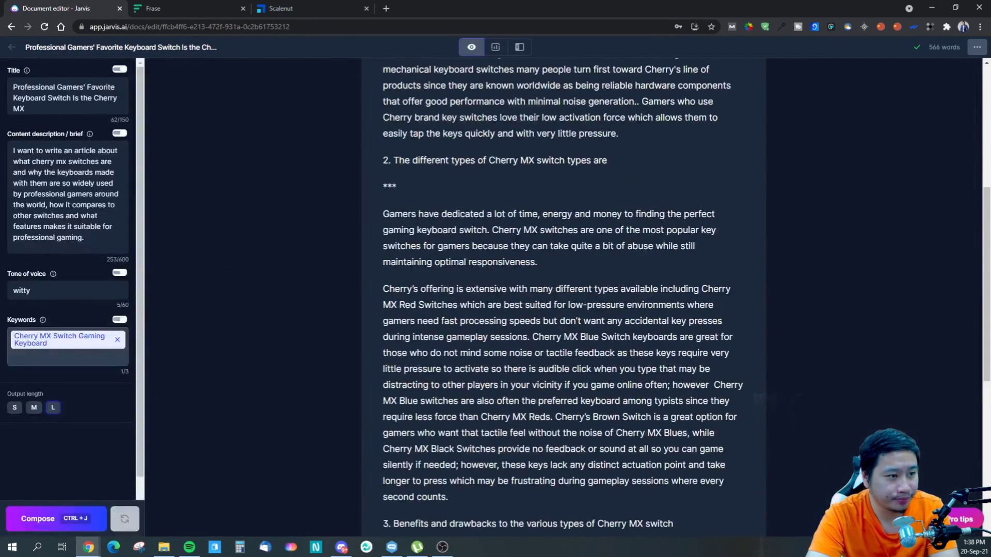
scroll(563, 297, "down", 7)
scroll(563, 297, "up", 13)
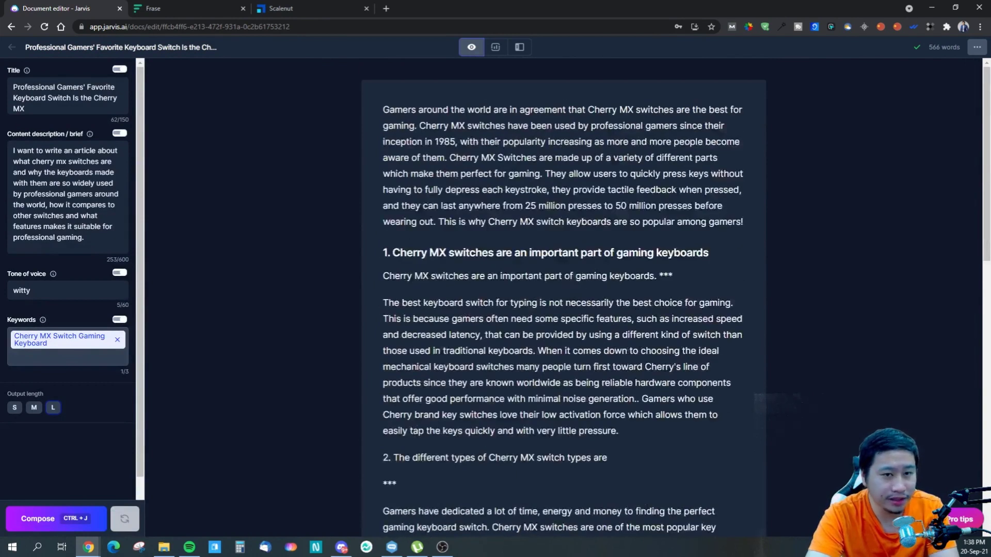
left_click(976, 47)
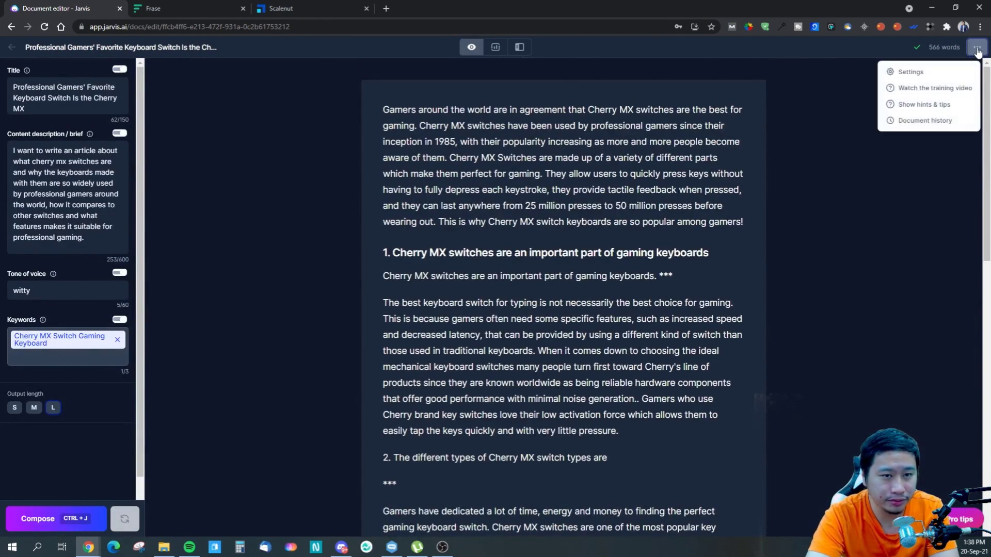
left_click(826, 305)
left_click(175, 9)
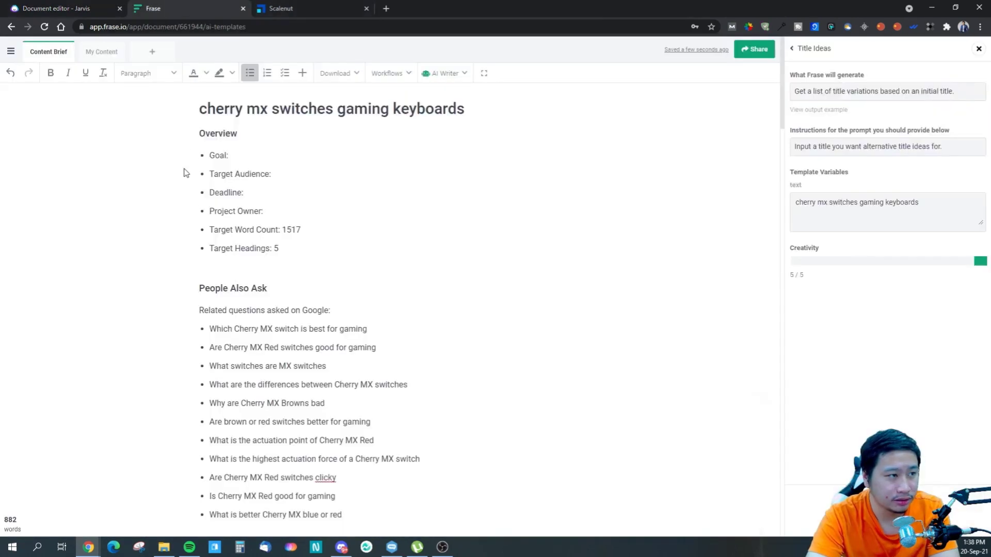
- Paste the cut paragraphs on a new line after the "typing technique" bullet at the end of the Content Brief
left_click(90, 53)
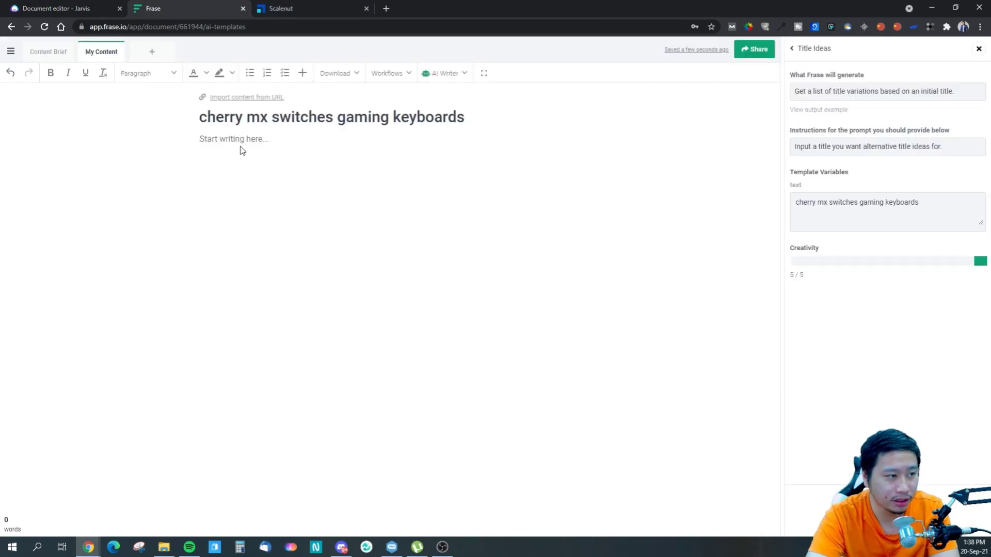
left_click(69, 59)
scroll(363, 311, "down", 12)
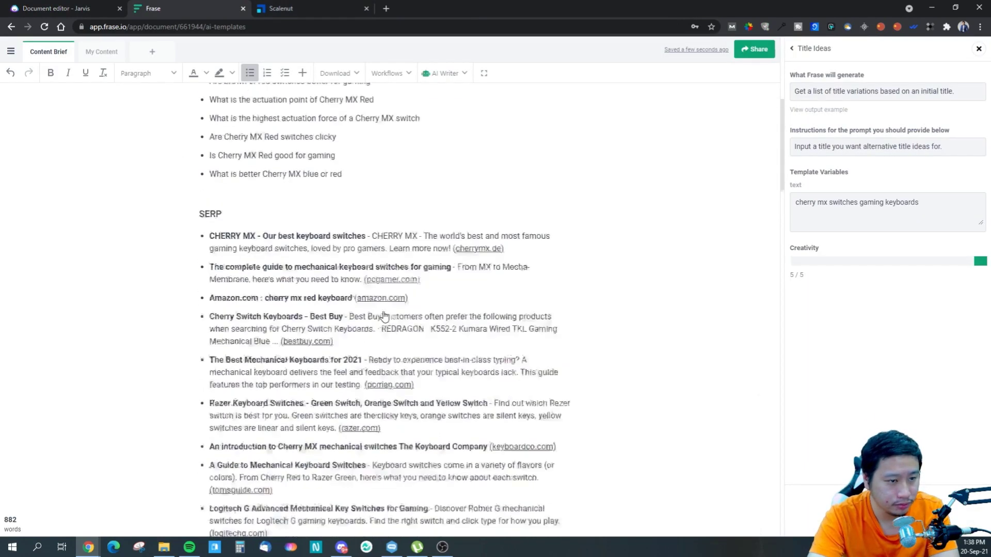
left_click_drag(779, 188, 766, 447)
scroll(763, 465, "down", 7)
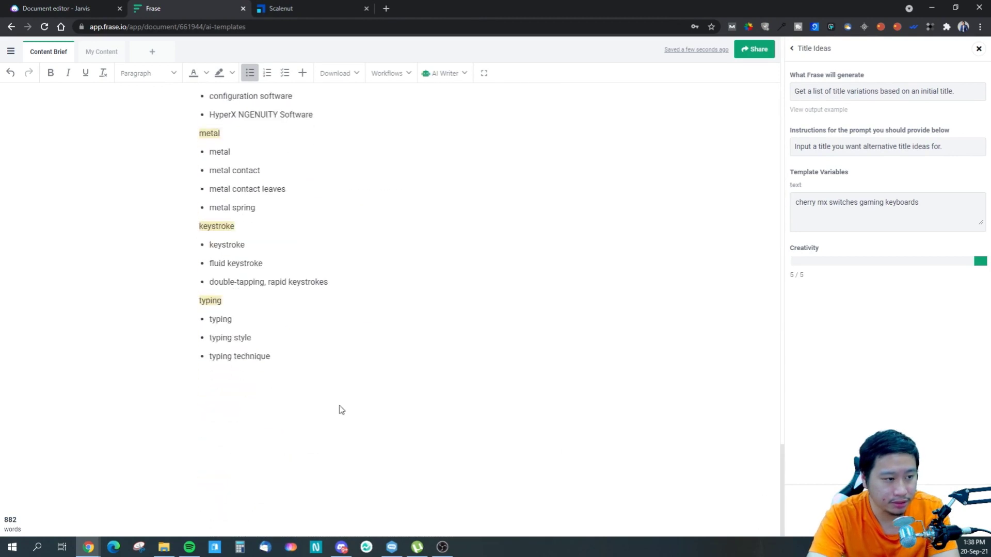
left_click(297, 358)
key("Return")
key("Return")
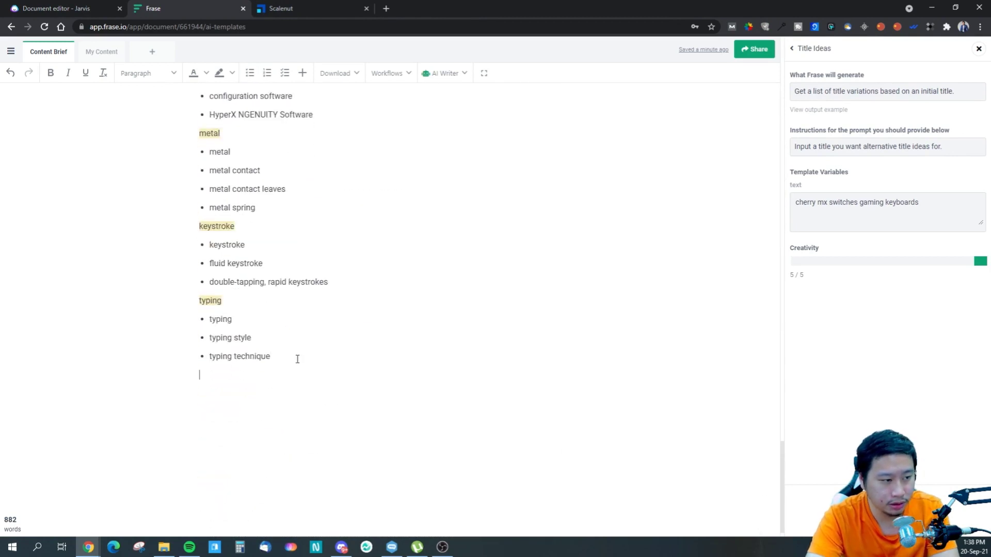
key("ctrl+v")
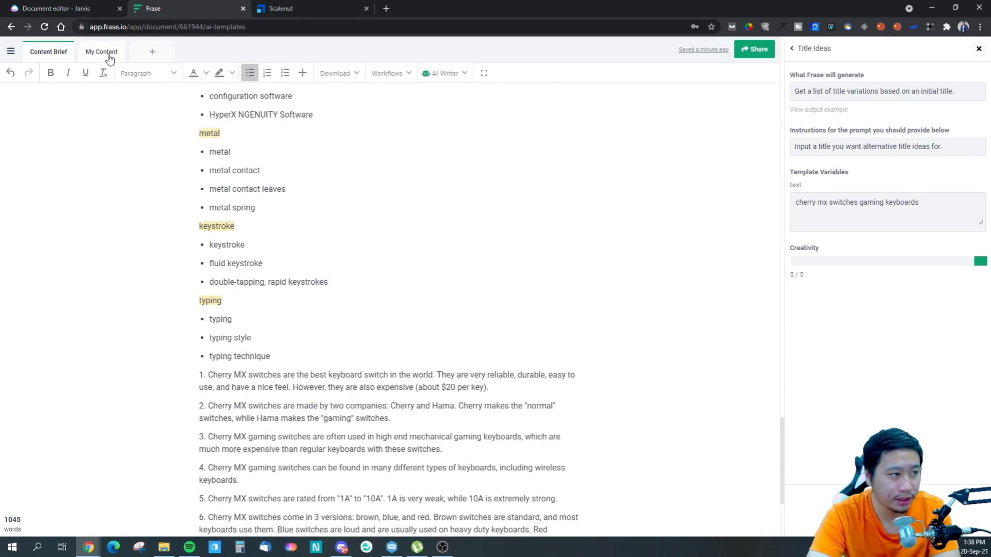
- Generate title ideas in the empty My Content draft with creativity set to 1 / 5, and delete the resulting list
left_click(101, 52)
left_click(245, 139)
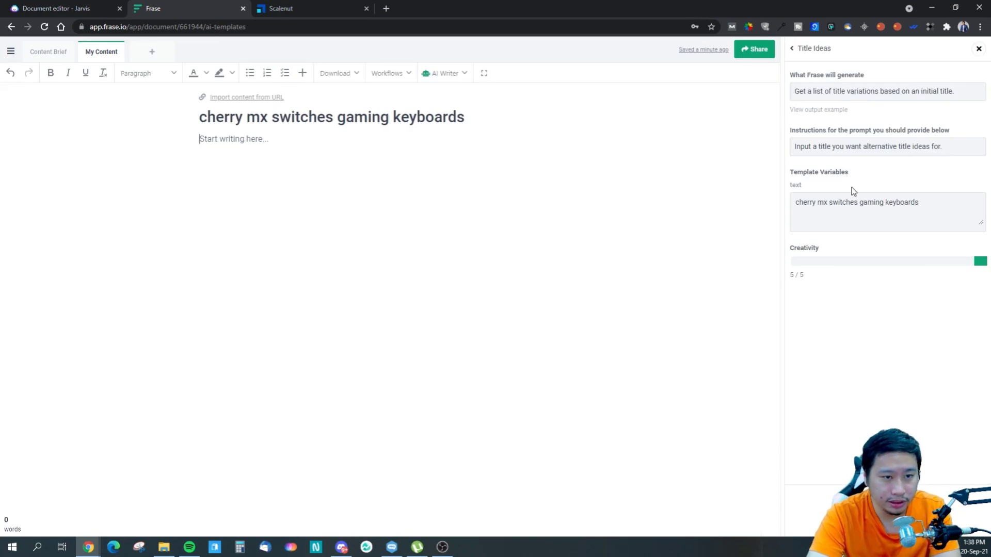
left_click_drag(978, 255, 778, 270)
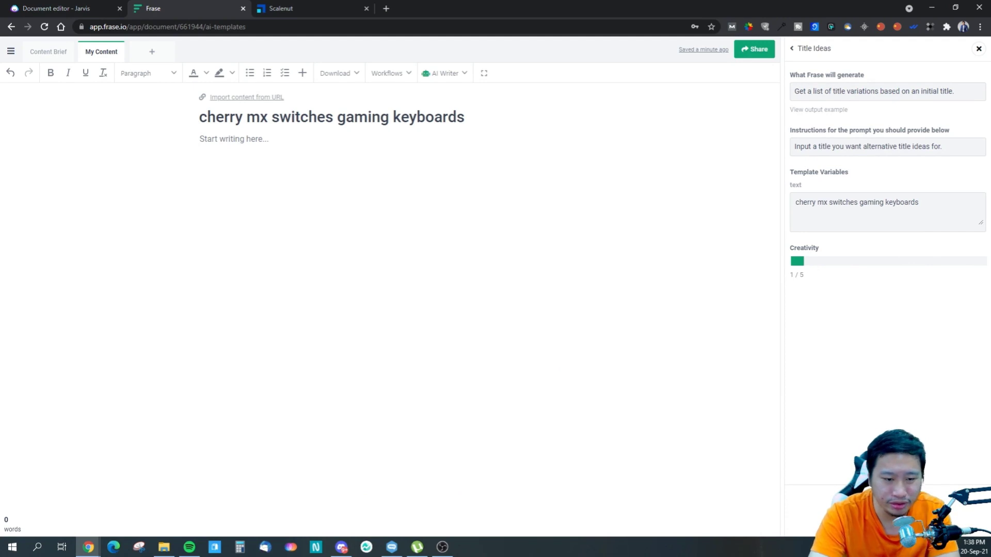
left_click(883, 510)
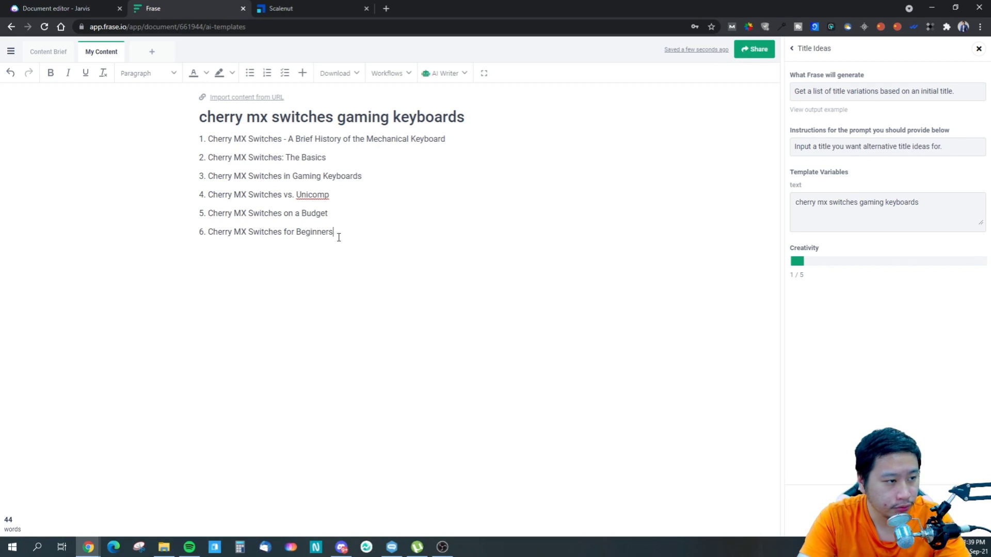
left_click_drag(339, 236, 201, 142)
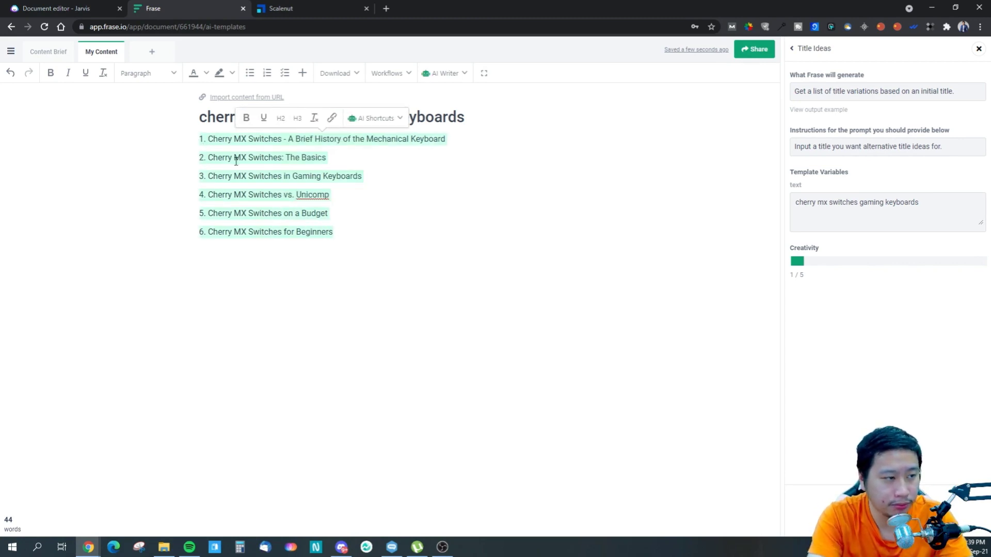
key("BackSpace")
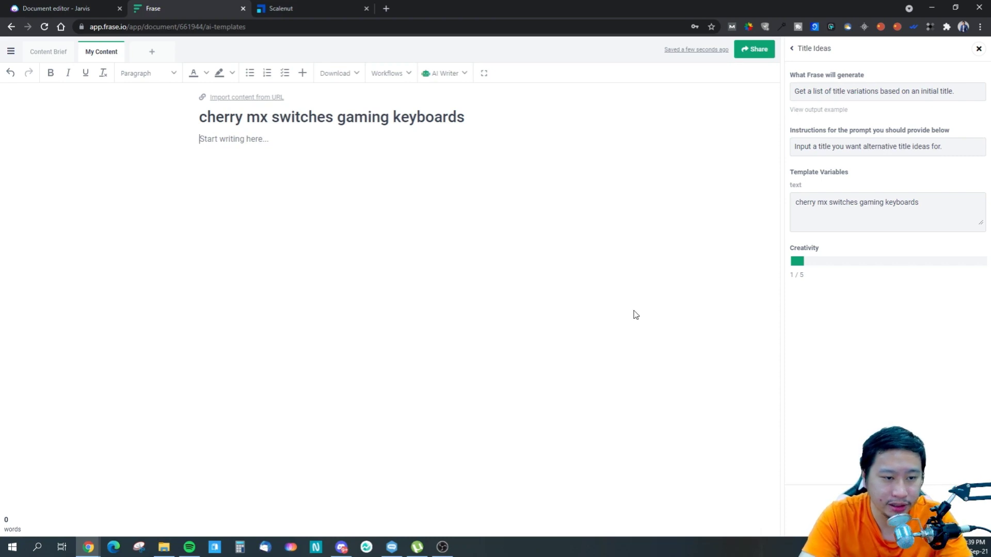
- Regenerate the title ideas with creativity set to 3 / 5 and clear the output from the draft
left_click(888, 261)
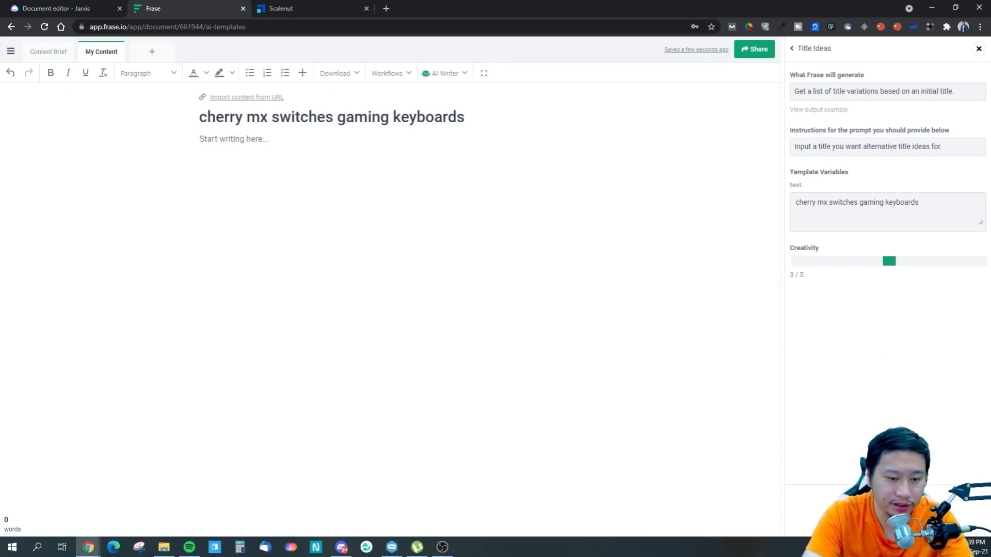
left_click(885, 508)
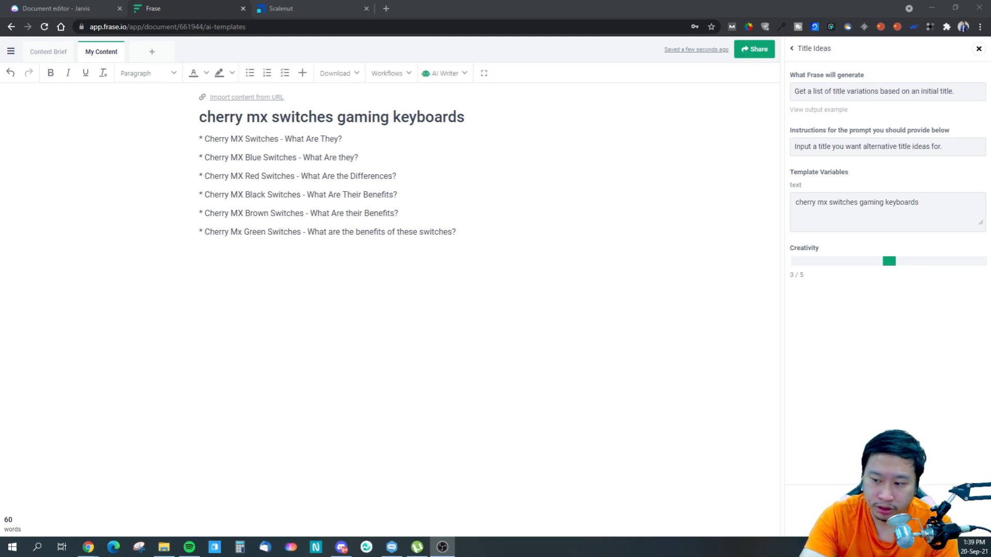
left_click(481, 238)
left_click_drag(482, 231, 190, 142)
key("BackSpace")
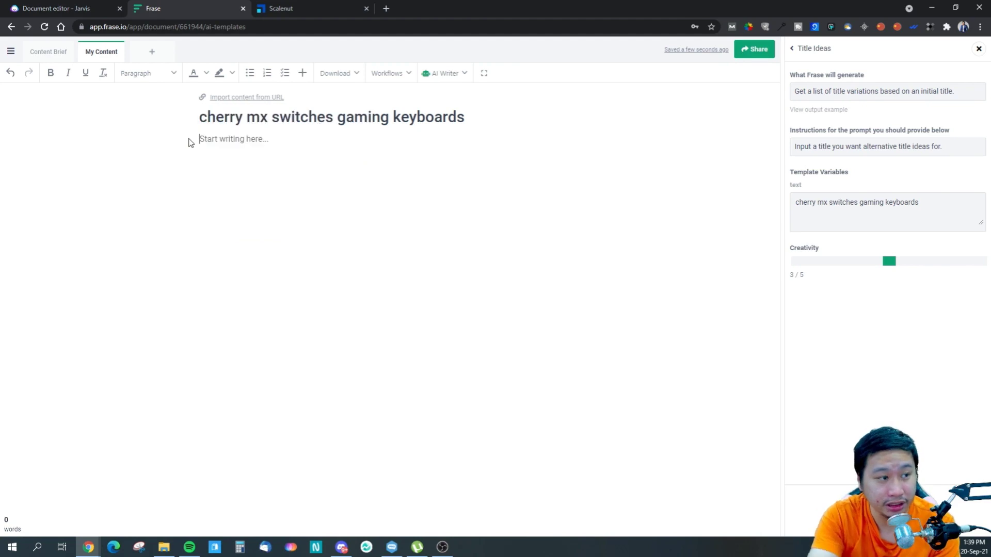
- Try the Title Ideas template with creativity at 4 / 5 and remove the paragraph it writes
left_click_drag(893, 271, 932, 264)
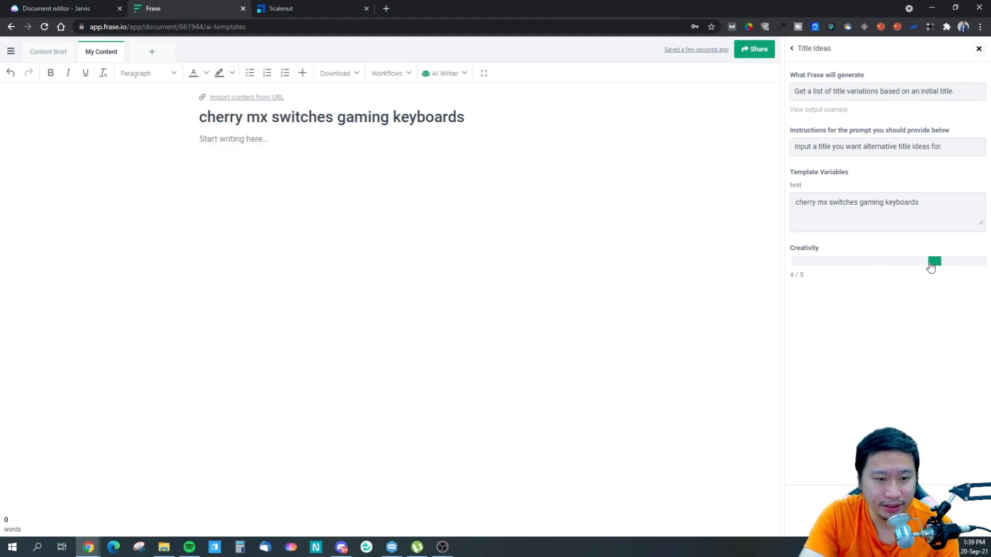
left_click(884, 510)
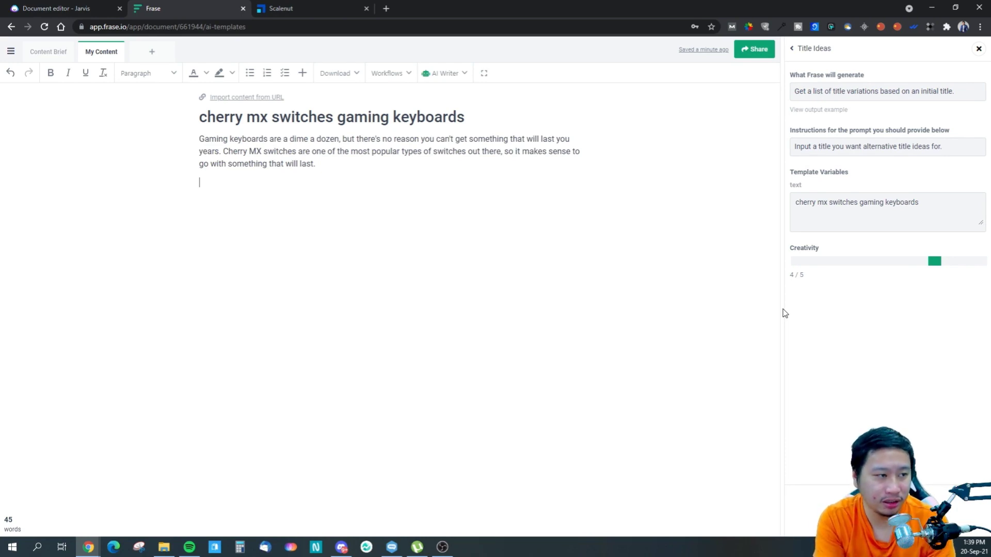
left_click(226, 184)
left_click_drag(226, 184, 195, 147)
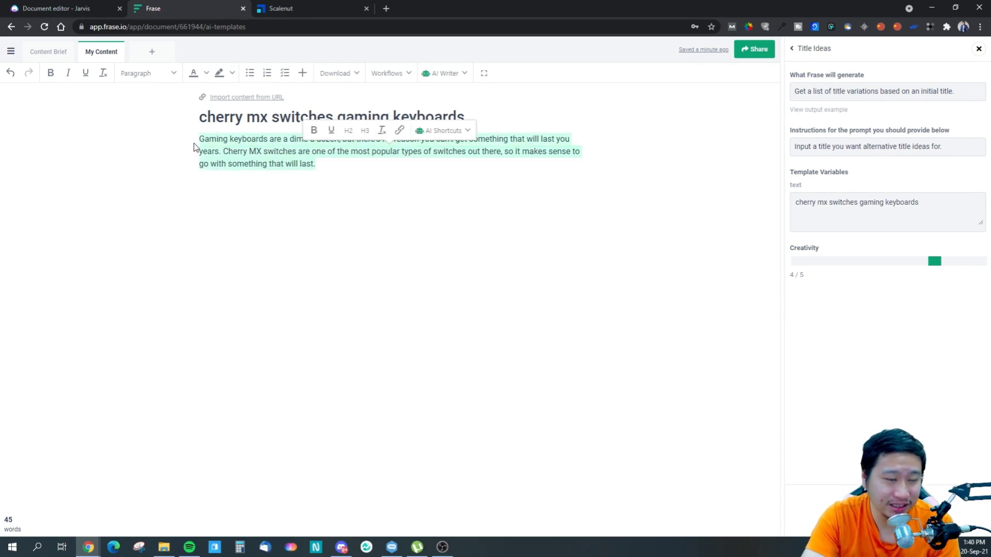
key("BackSpace")
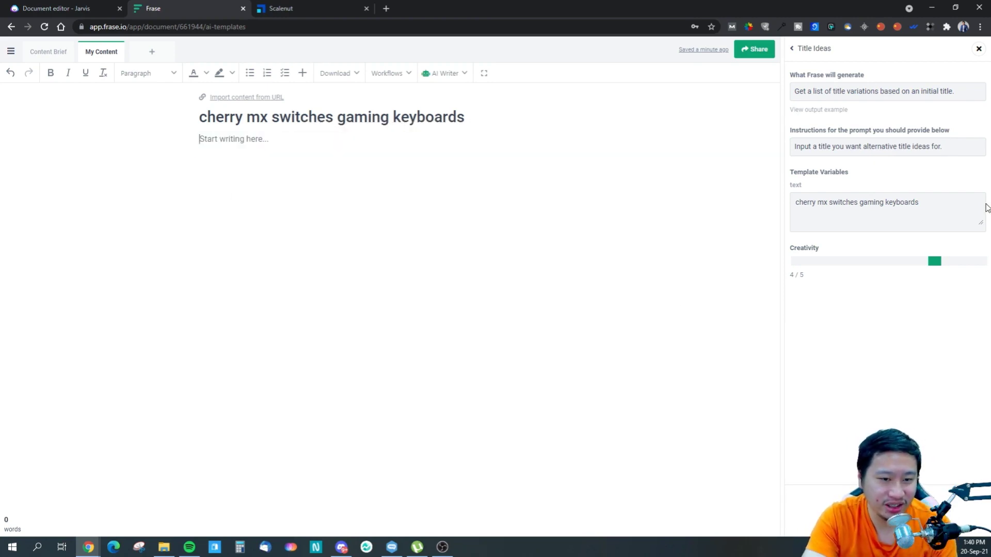
- Run the Title Ideas template again at creativity 5 / 5, reread its prompt instructions, and delete the generated text
left_click_drag(934, 263, 978, 264)
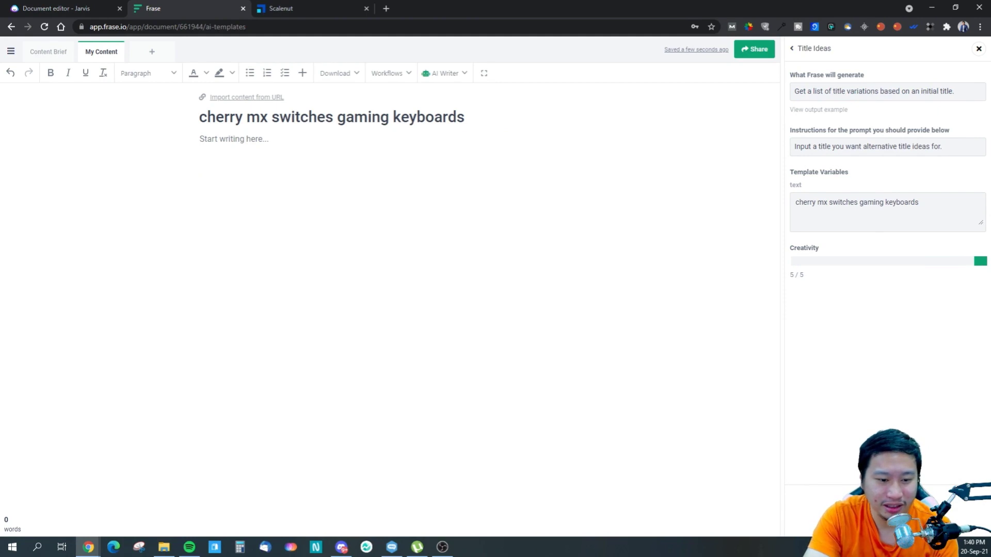
left_click(886, 508)
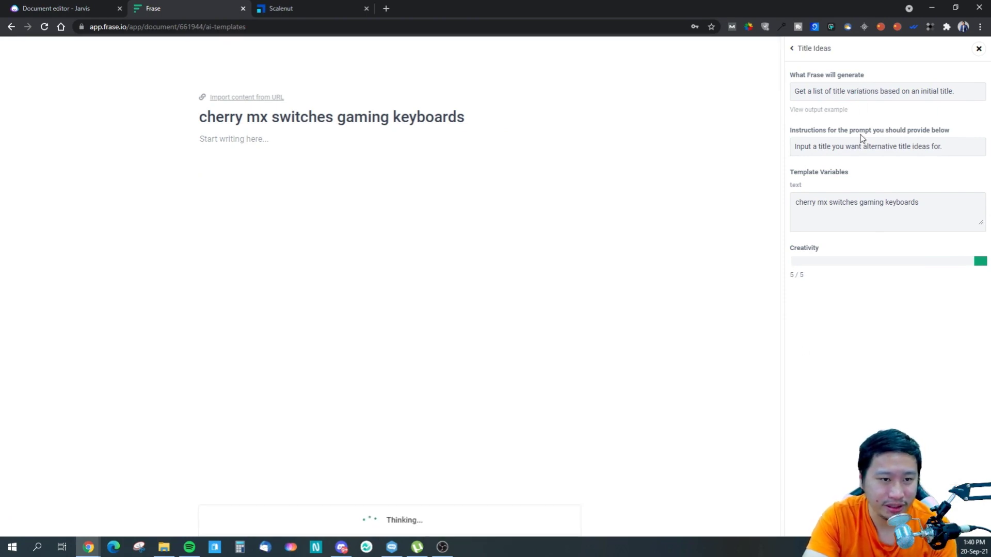
left_click_drag(853, 150, 930, 162)
triple_click(920, 149)
left_click(910, 159)
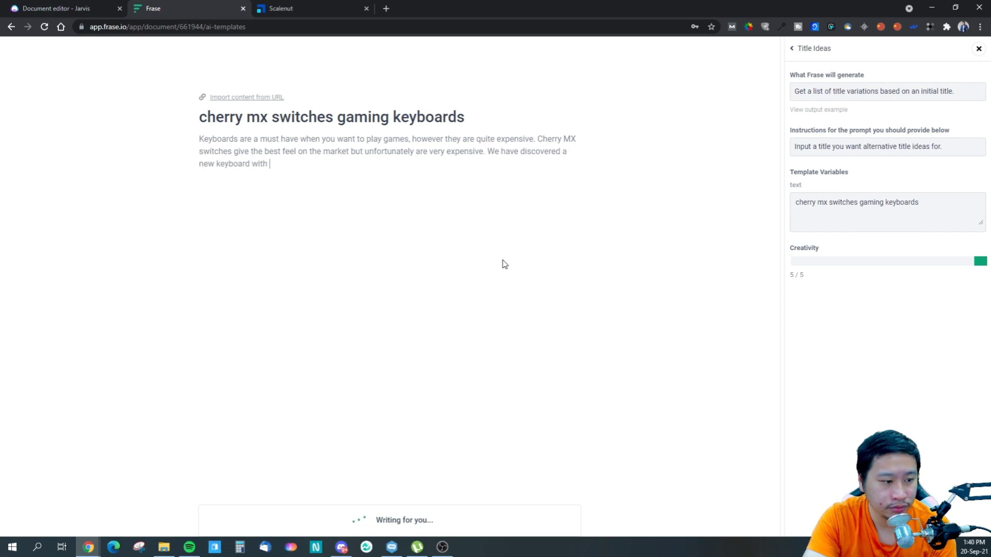
left_click_drag(421, 199, 195, 144)
key("BackSpace")
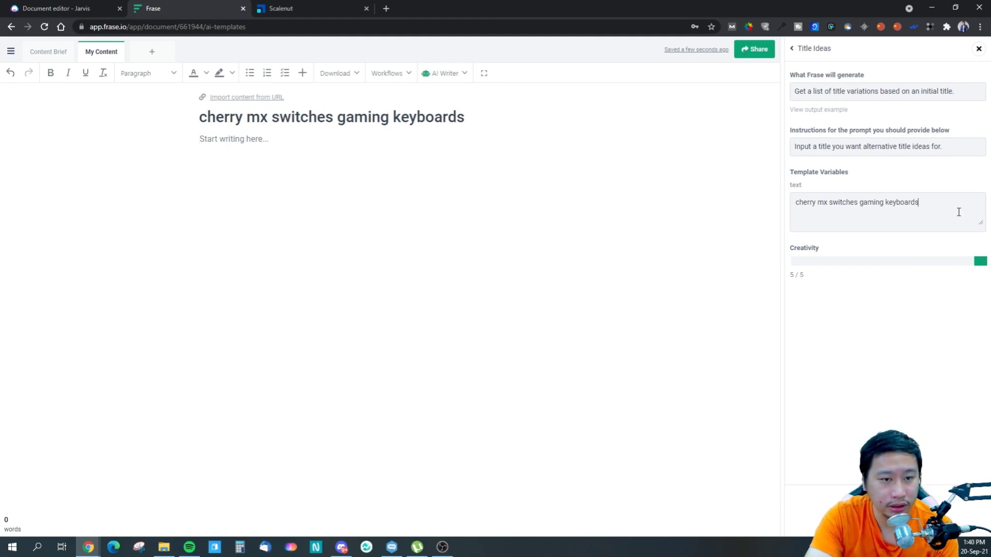
- Replace the template text with "Cherry MX Switches Gaming Keyboards" and generate title ideas with creativity set to 1 / 5
left_click_drag(944, 206, 767, 186)
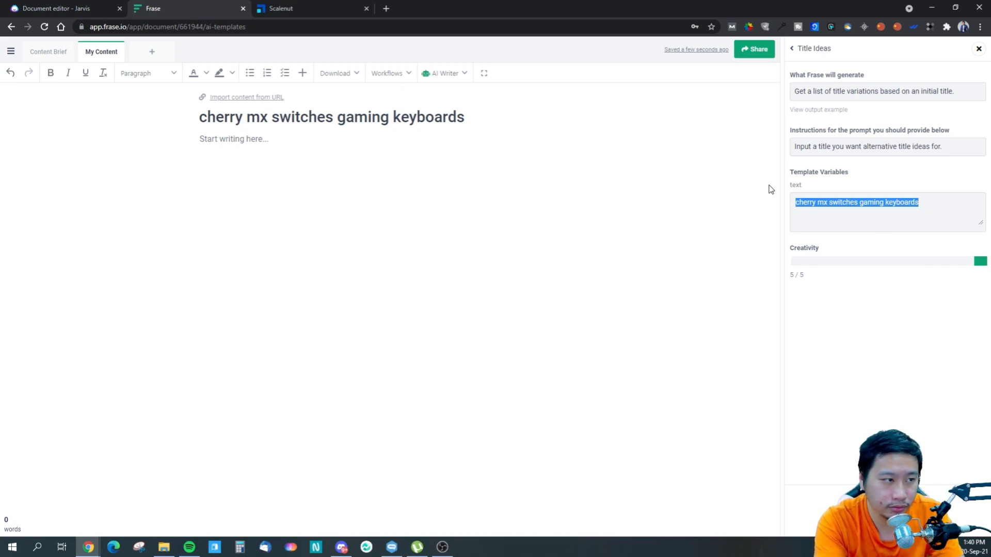
type("Cherry MX")
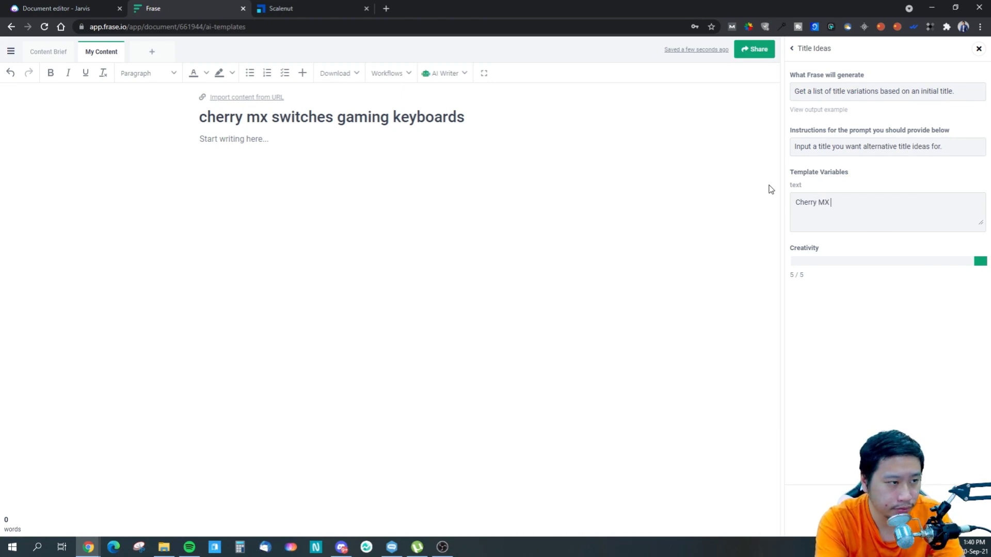
type(" Switches Gaming ")
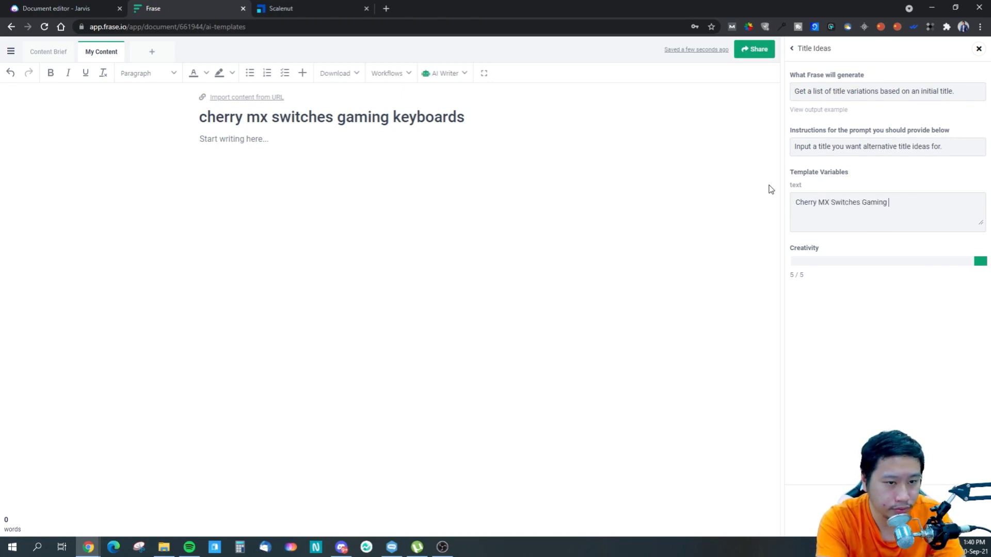
type("Keyboards")
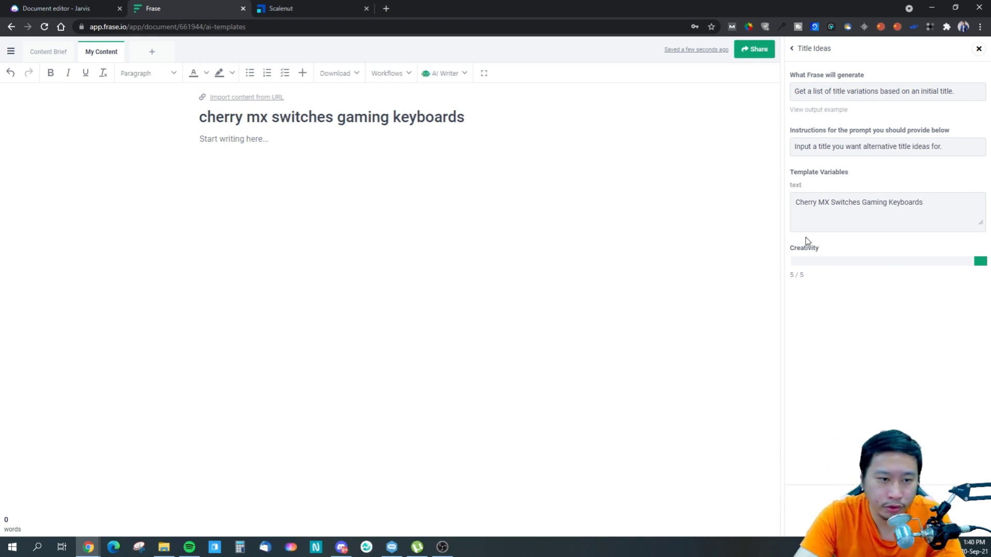
left_click(797, 261)
left_click(887, 508)
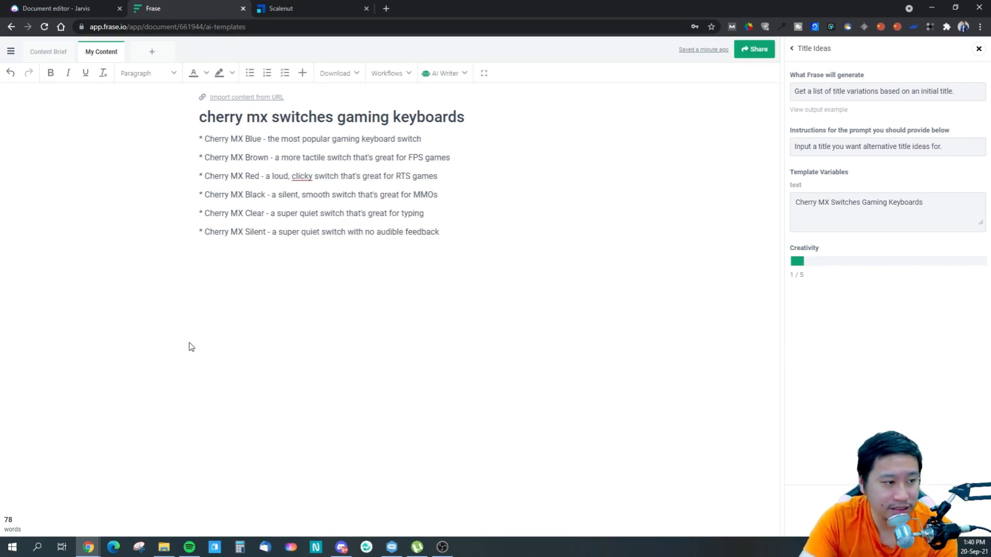
- Delete the generated list of switch types from the draft and switch to the Cherry Mx Switch Gaming Keyboard report in Scalenut
left_click_drag(455, 236, 199, 138)
key("BackSpace")
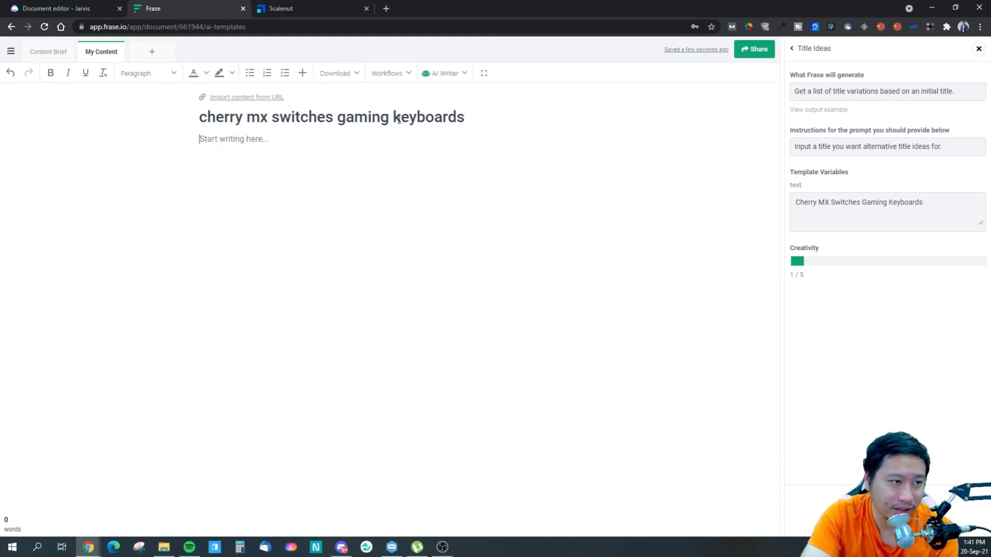
left_click(295, 6)
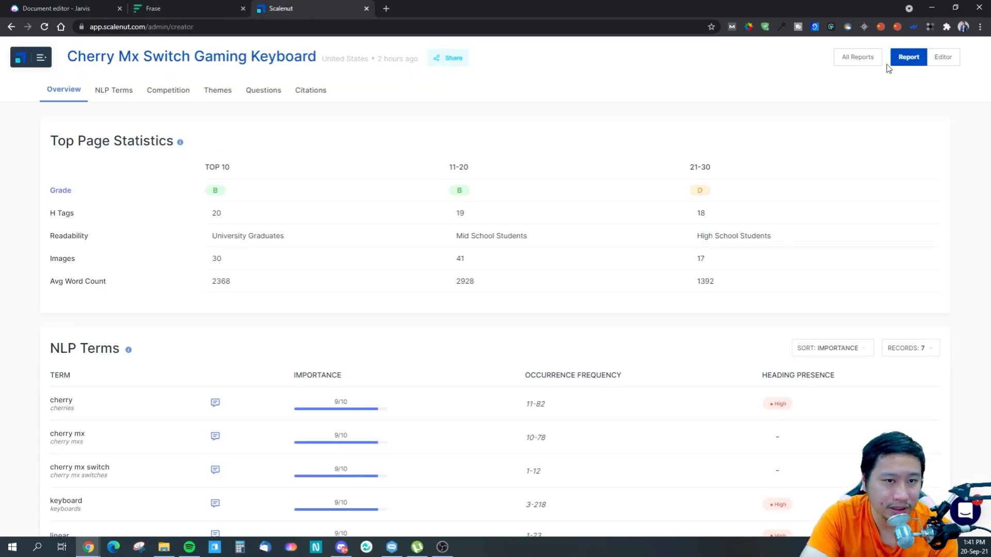
- Copy the article title from Jarvis and replace the Frase document title with "Professional Gamers' Favorite Keyboard Switch Is the Cherry MX"
left_click(29, 10)
left_click(29, 98)
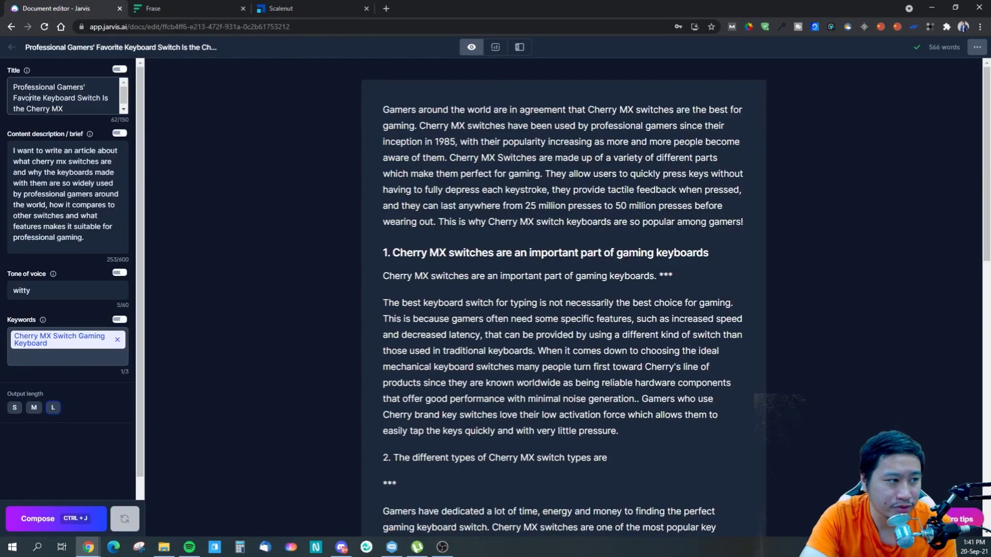
key("ctrl+a")
key("ctrl+c")
left_click(155, 9)
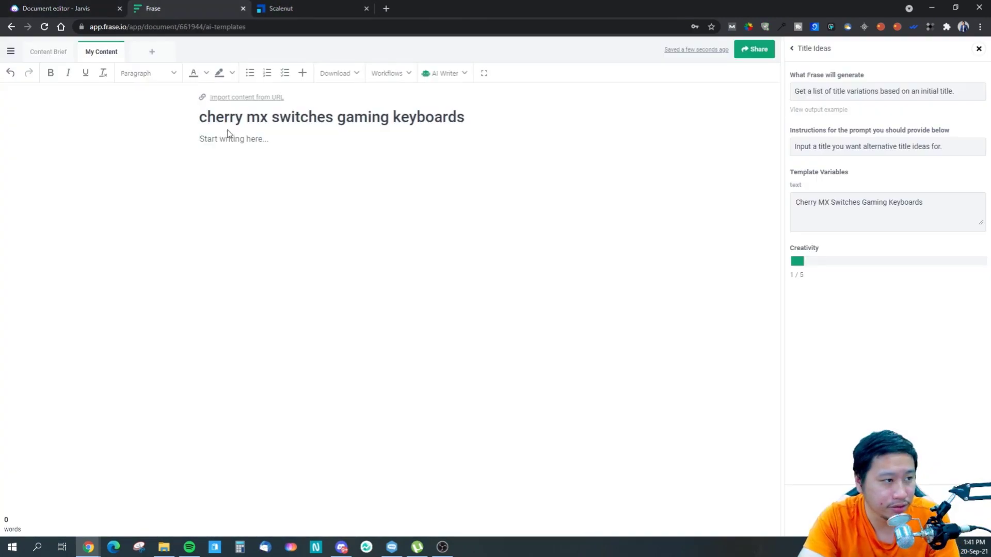
left_click_drag(466, 116, 162, 117)
key("ctrl+v")
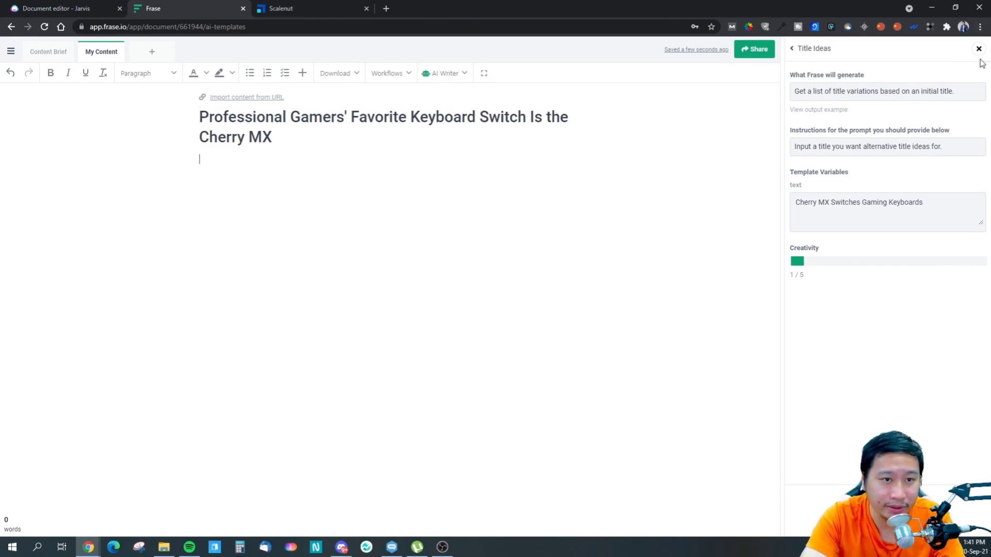
- Generate an outline with the Outline template, using the document title as article title and creativity 1 / 5
left_click(791, 48)
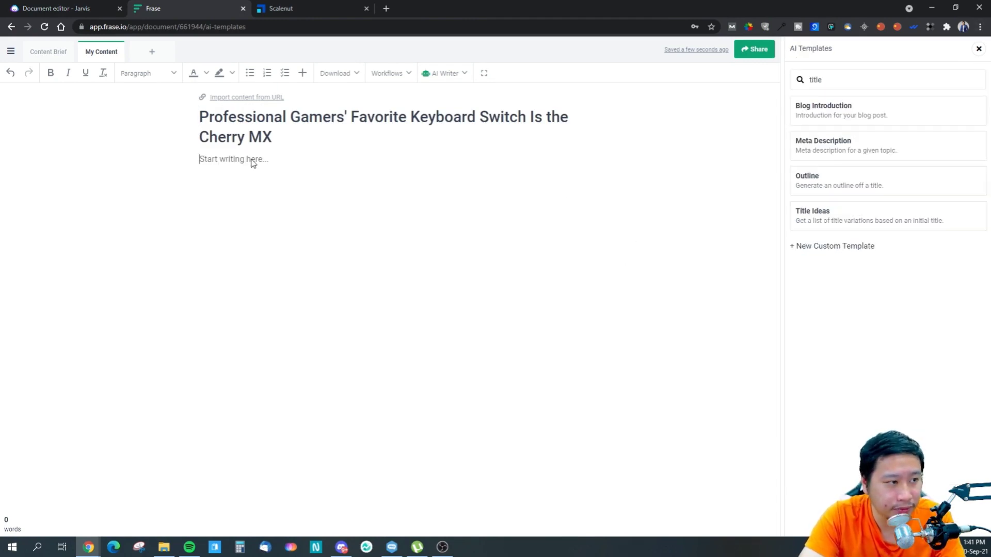
left_click(845, 190)
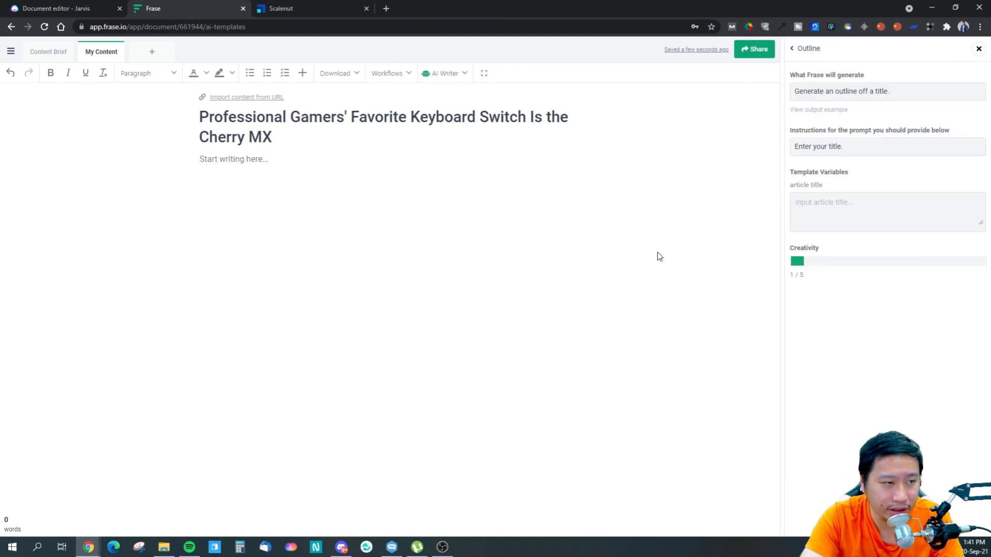
triple_click(259, 130)
key("ctrl+c")
left_click(858, 217)
key("ctrl+v")
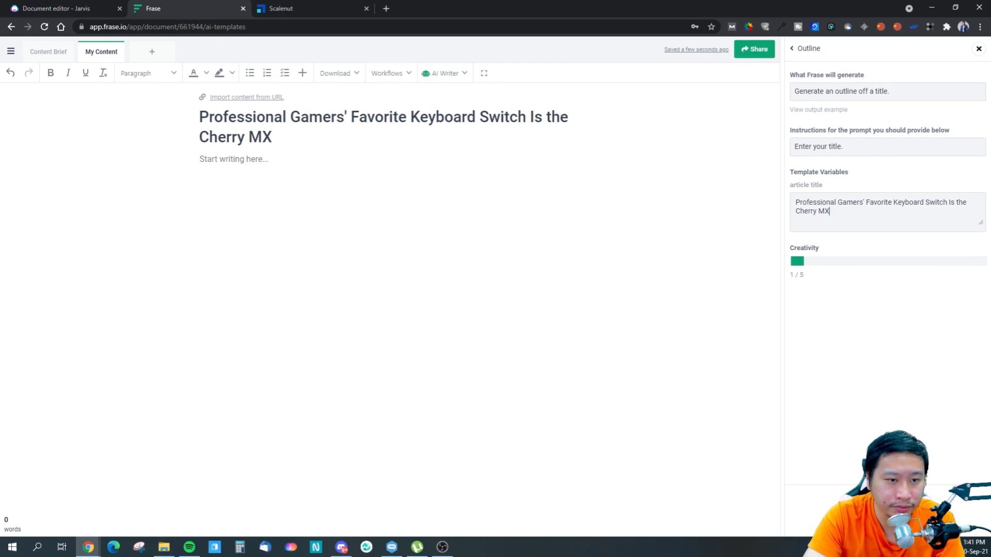
left_click(885, 510)
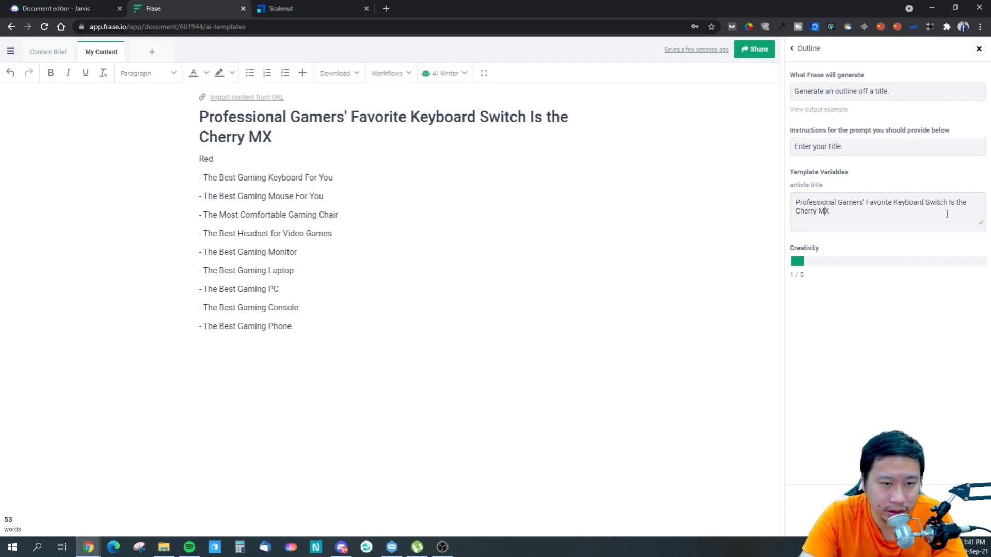
- Insert "Gaming" before "Keyboard" in the template's article title, clear the outline from the draft, and generate a new one
left_click(891, 202)
type("Gaming")
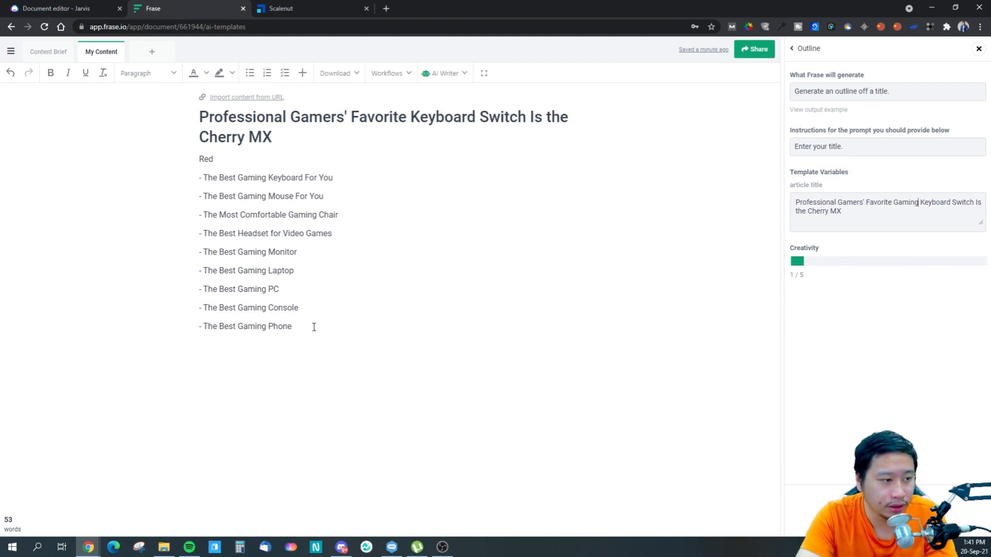
left_click_drag(314, 327, 166, 159)
key("BackSpace")
left_click(887, 510)
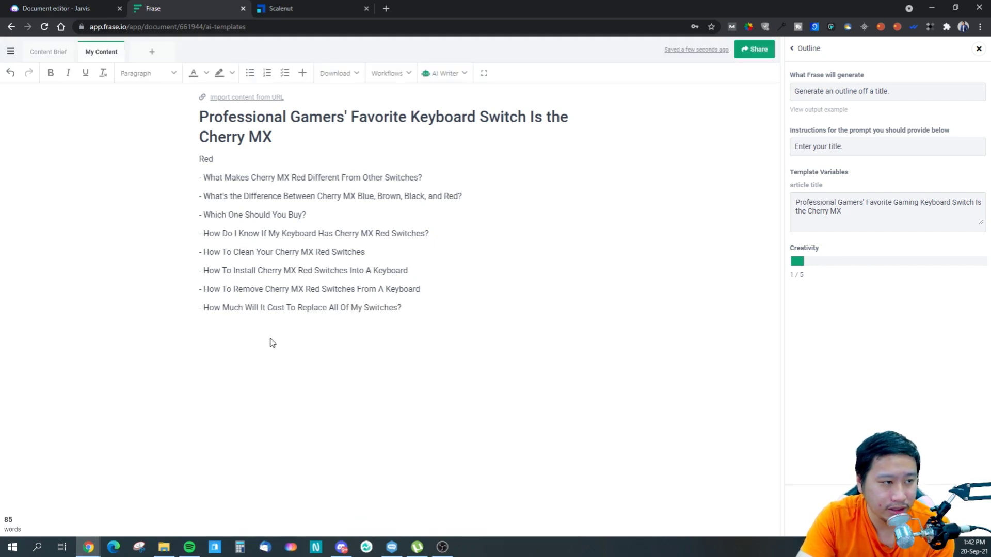
- Delete the Cherry MX Red outline, try the Outline template at creativity 5 / 5, and clear its output as well
left_click_drag(274, 338, 166, 166)
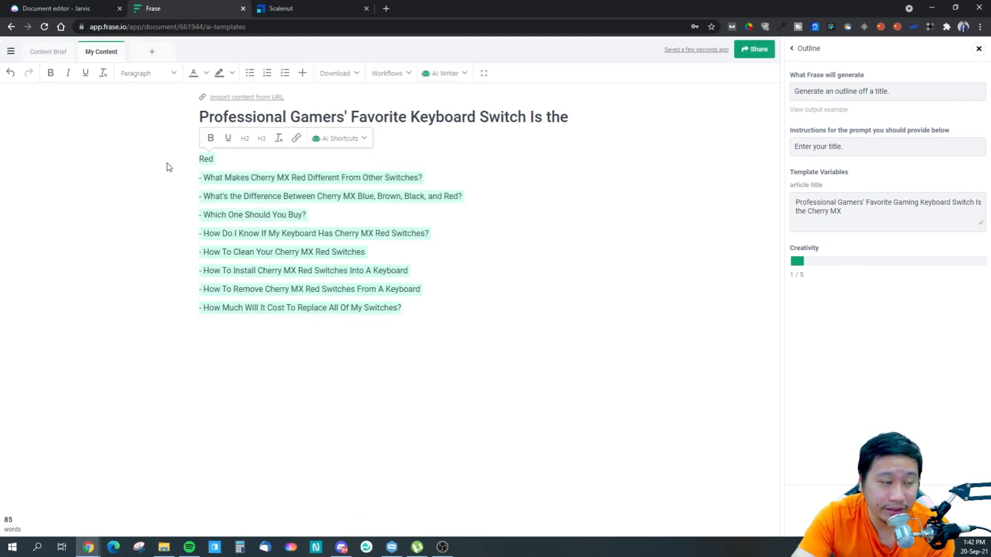
key("BackSpace")
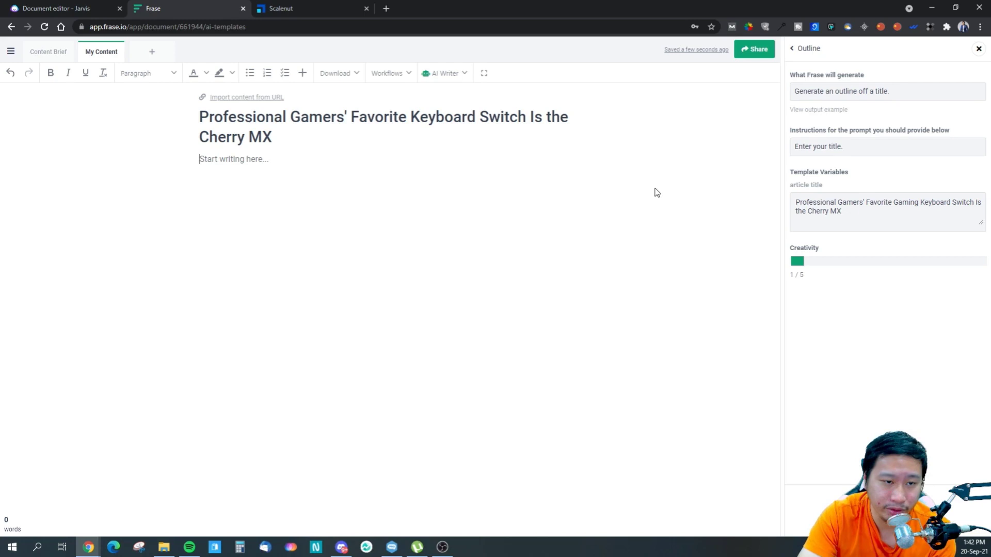
left_click_drag(805, 262, 980, 262)
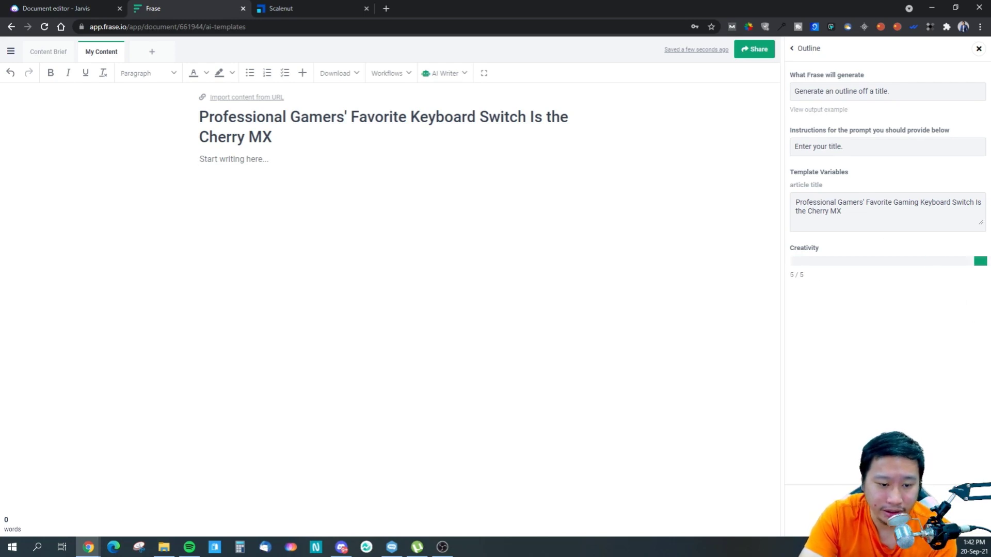
left_click(885, 511)
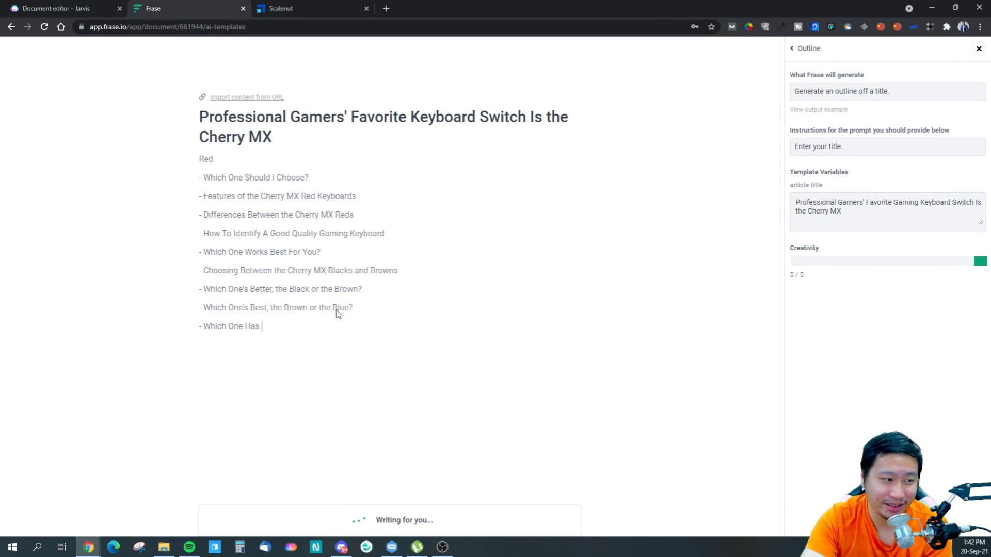
left_click_drag(343, 325, 183, 167)
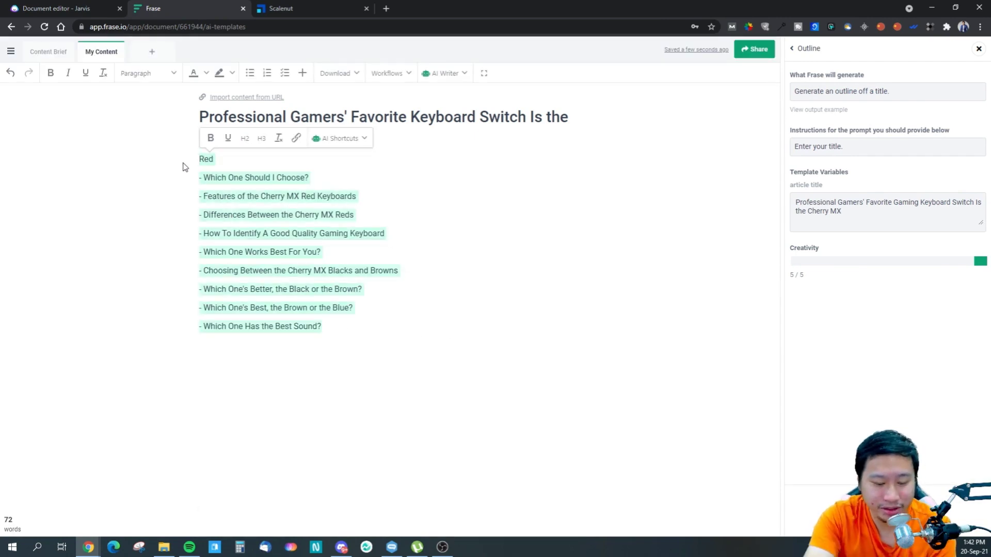
key("BackSpace")
- Copy the heading "1. Cherry MX switches are an important part of gaming keyboards" from Jarvis into the Frase draft
left_click(85, 7)
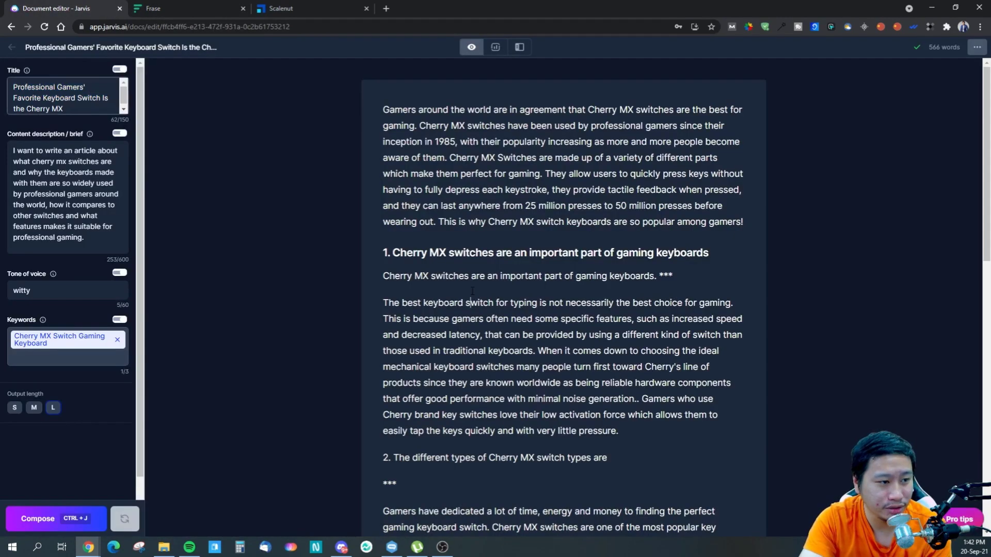
left_click_drag(708, 253, 372, 252)
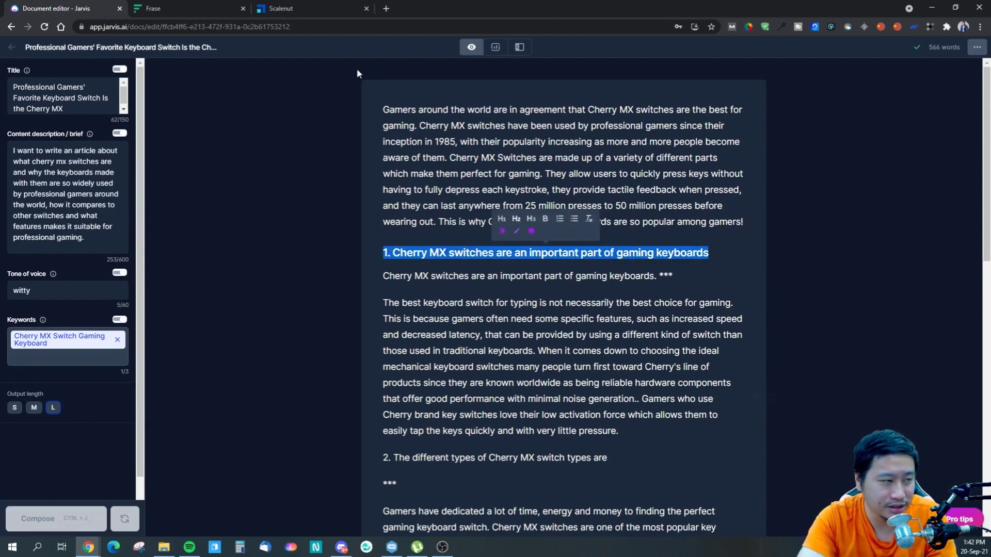
left_click(165, 6)
left_click(254, 164)
key("ctrl+v")
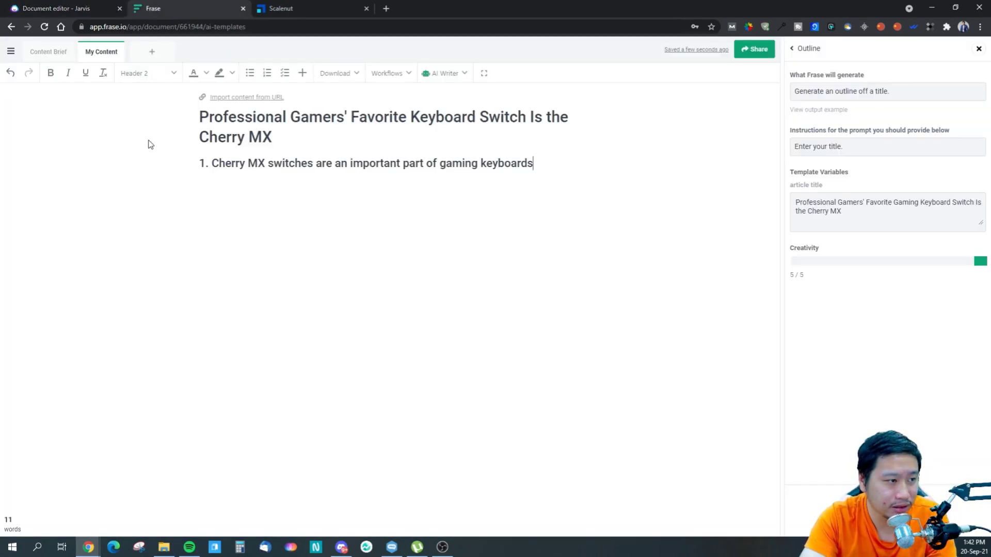
- Copy "2. The different types of Cherry MX switch types are" from Jarvis and paste it below the first heading in Frase
key("ctrl+shift+Tab")
scroll(568, 309, "down", 2)
double_click(603, 355)
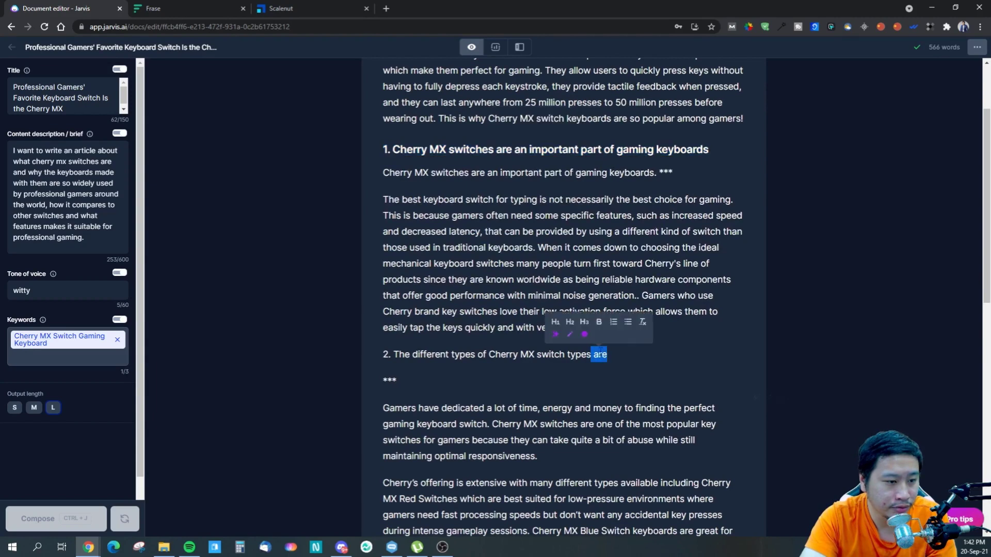
left_click(614, 358)
left_click_drag(613, 358, 380, 356)
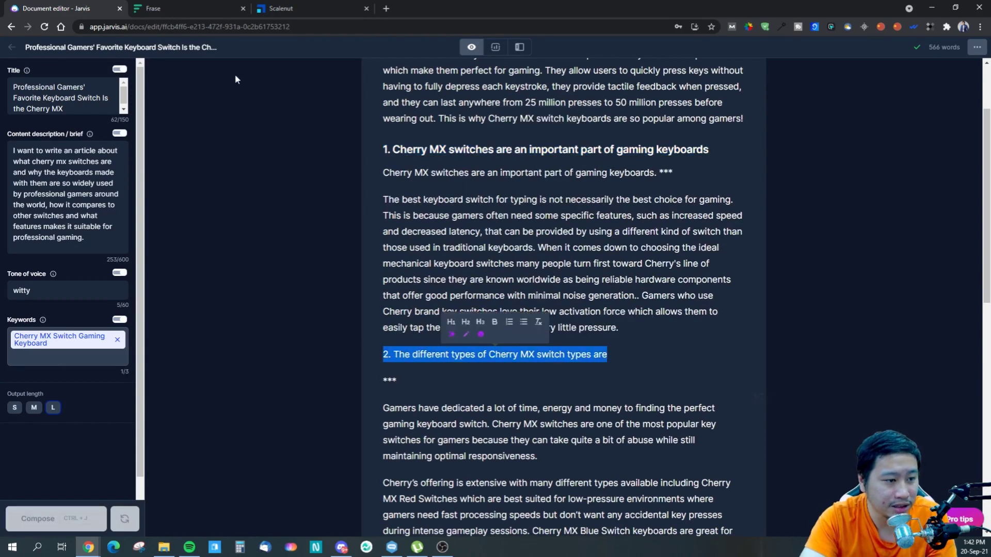
left_click(157, 8)
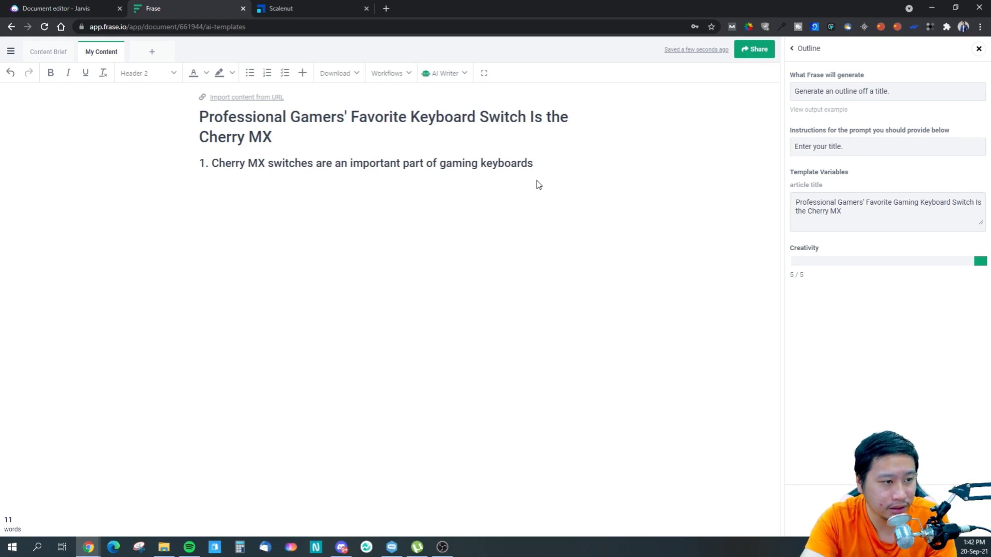
key("Return")
key("ctrl+v")
- Copy "3. Benefits and drawbacks to the various types of Cherry MX switch" from Jarvis to the end of the Frase draft
left_click(20, 8)
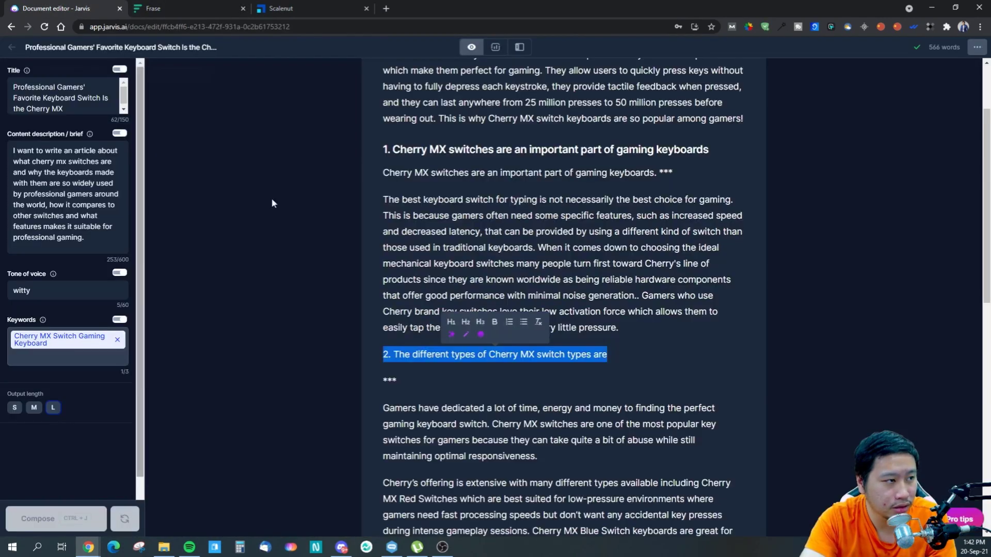
scroll(562, 297, "down", 3)
left_click_drag(689, 351, 398, 356)
key("ctrl+c")
left_click(158, 15)
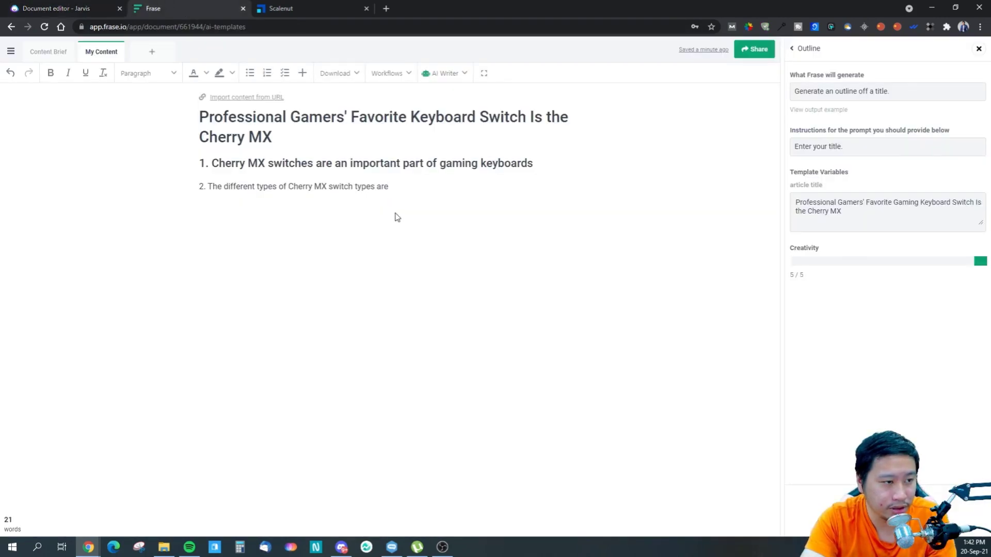
key("ctrl+v")
- Add an empty line under the first heading for its section text and open the Frase AI controls
left_click(574, 161)
key("Return")
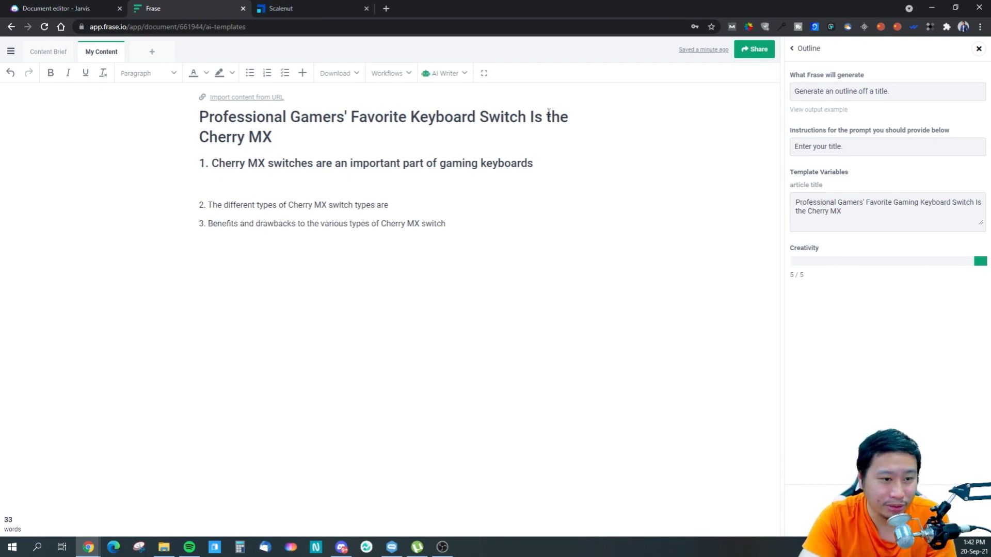
left_click_drag(536, 164, 201, 166)
left_click(274, 184)
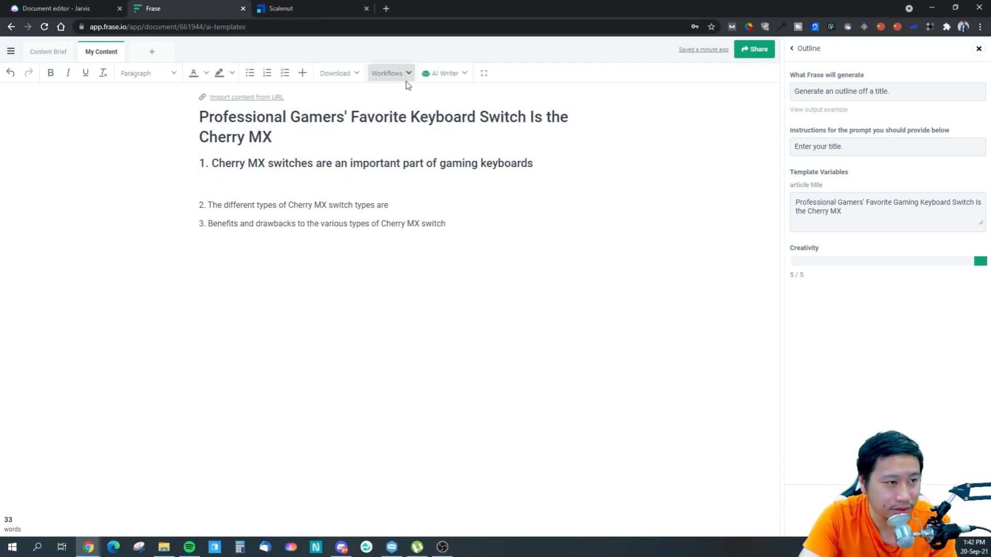
left_click(445, 73)
left_click(449, 91)
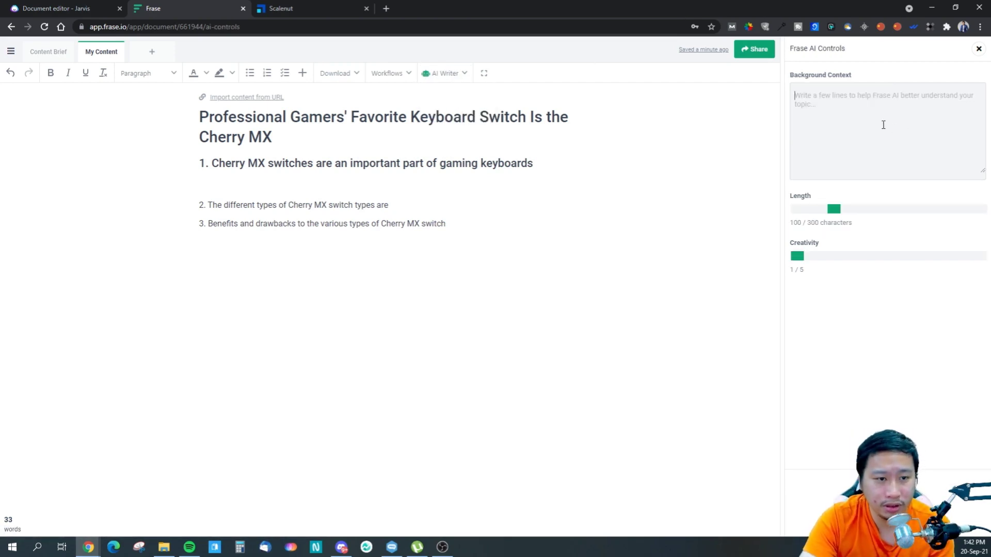
- Copy the content brief from Jarvis into Frase's Background Context and set the length to 300 / 300 characters
left_click(59, 6)
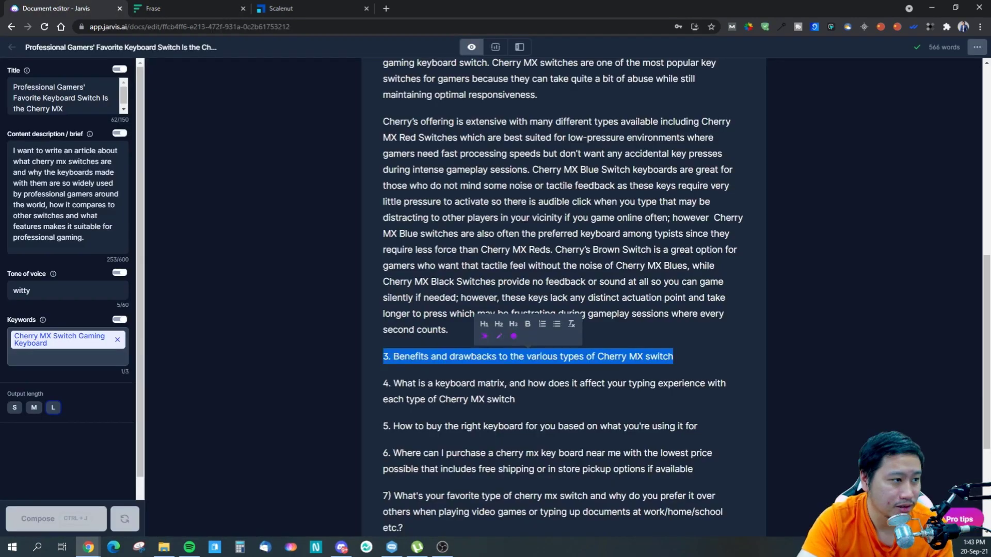
key("ctrl+a")
key("ctrl+c")
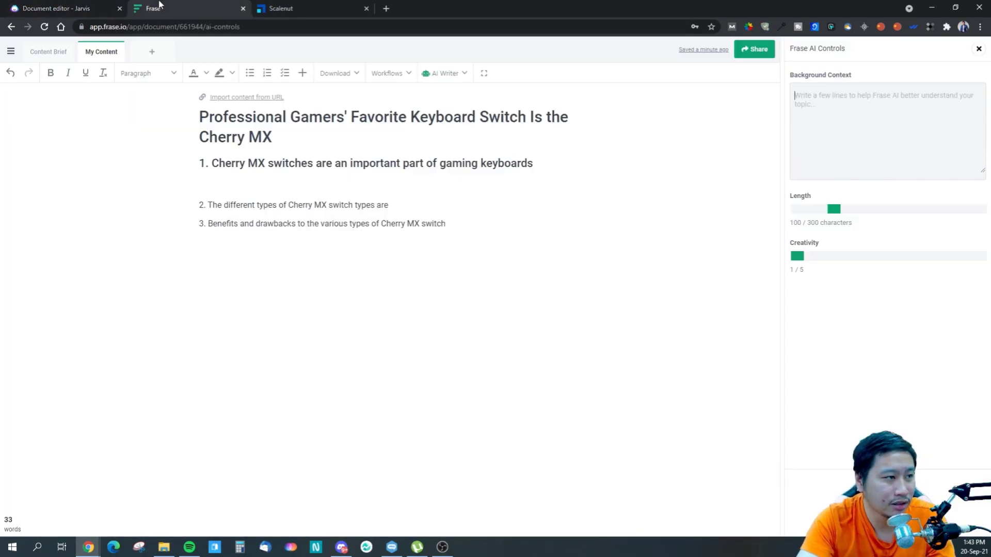
left_click(160, 6)
left_click(898, 136)
key("ctrl+v")
left_click_drag(833, 209, 980, 209)
- Let the AI write a section under the first heading at creativity 1 / 5, then delete the generated text
key("ctrl+Return")
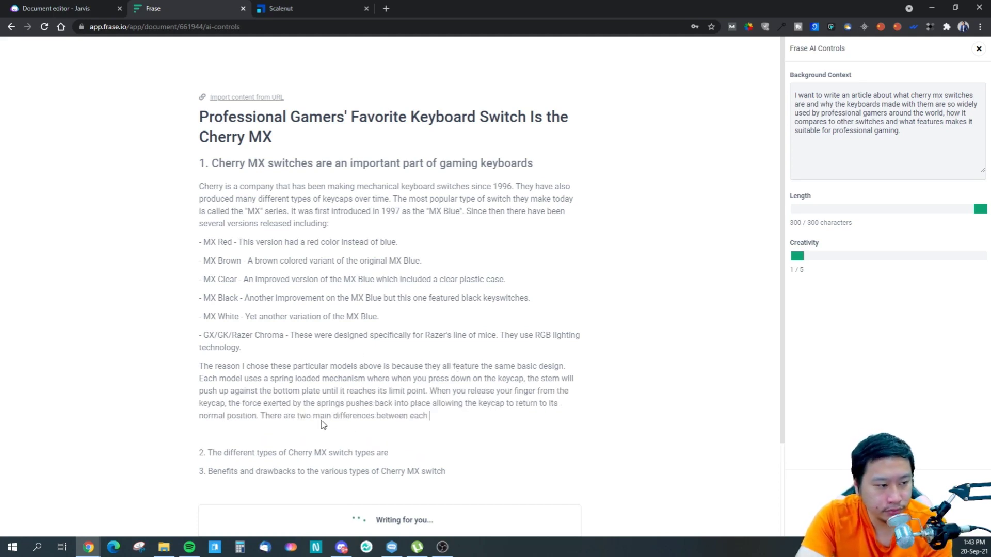
left_click_drag(460, 409, 181, 192)
key("BackSpace")
key("BackSpace")
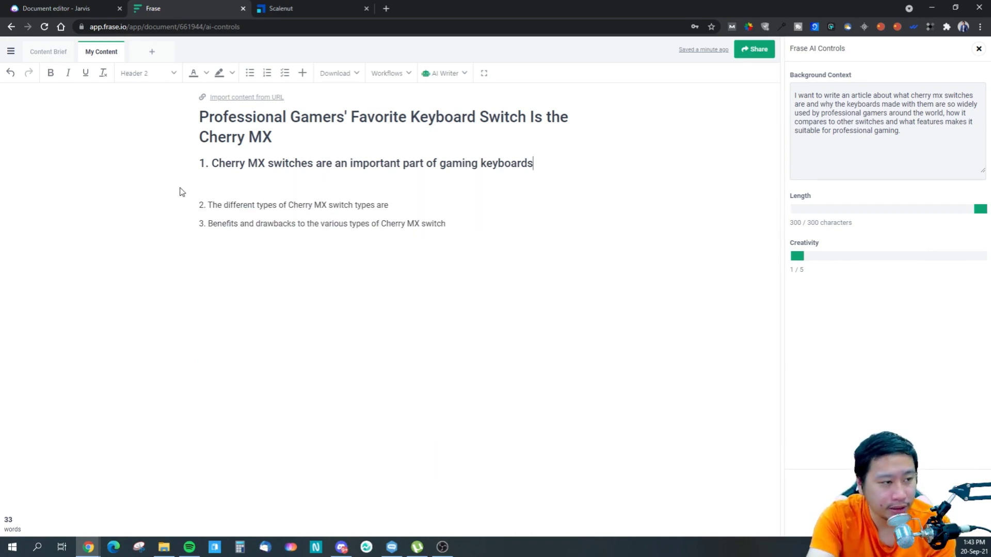
- Insert an empty line in Paragraph style between the title and the first heading, and close the AI controls
left_click(290, 138)
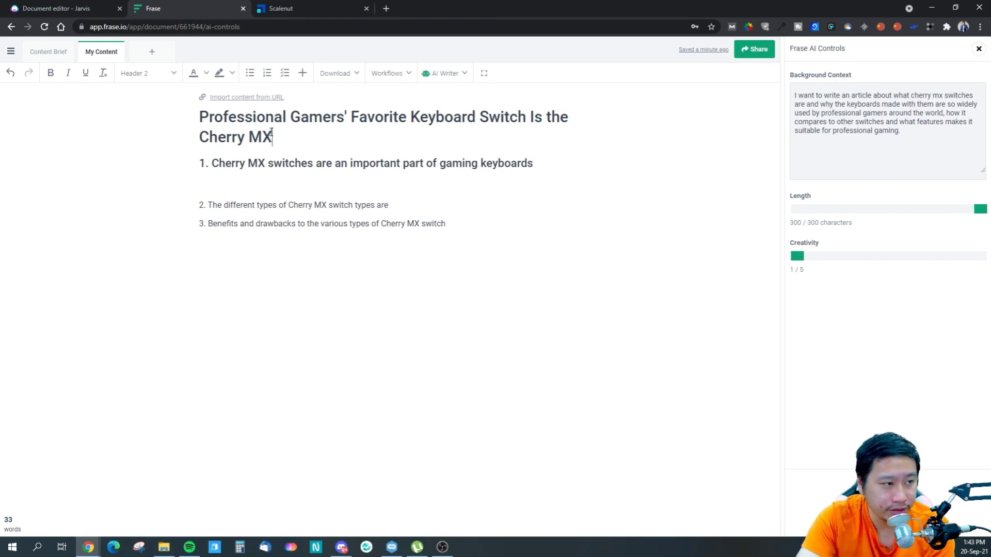
left_click(200, 164)
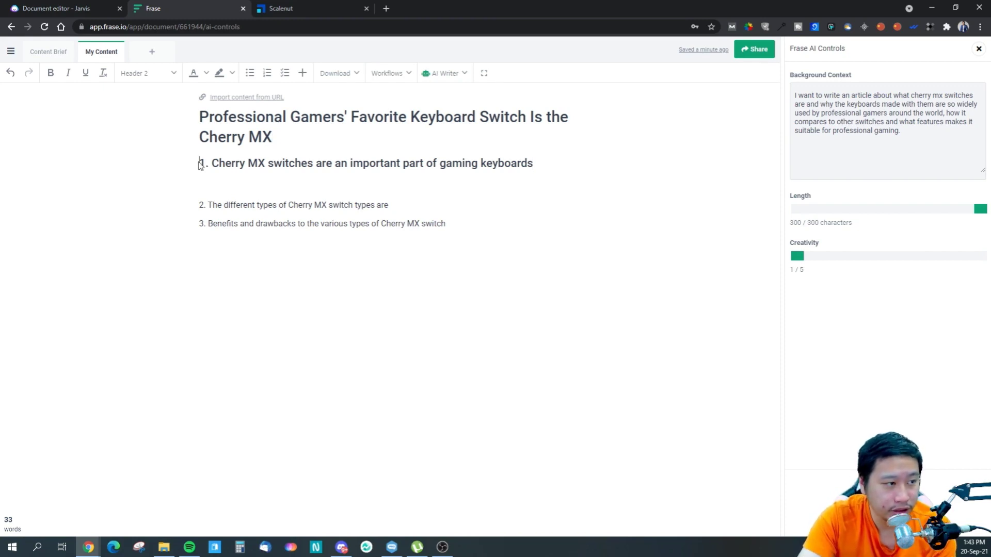
key("Return")
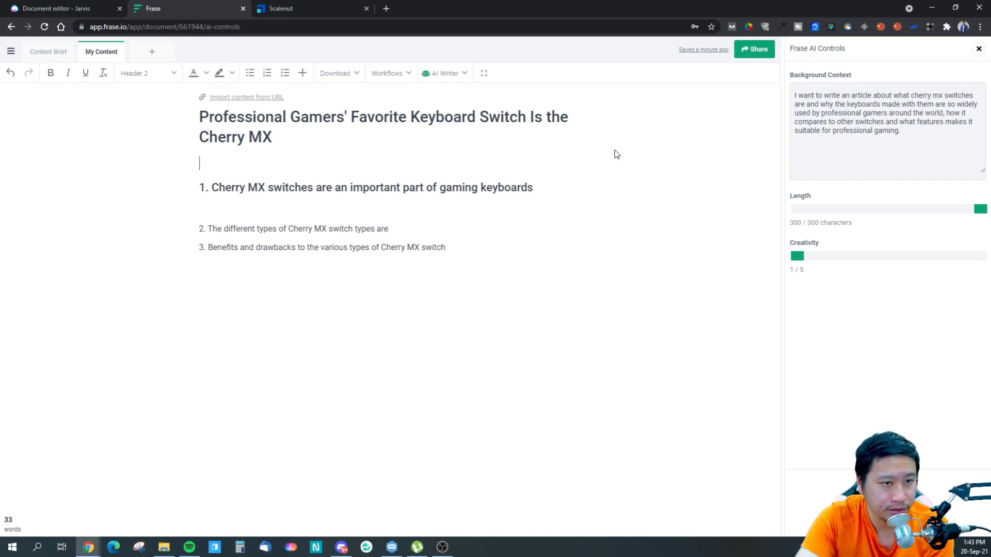
left_click(173, 72)
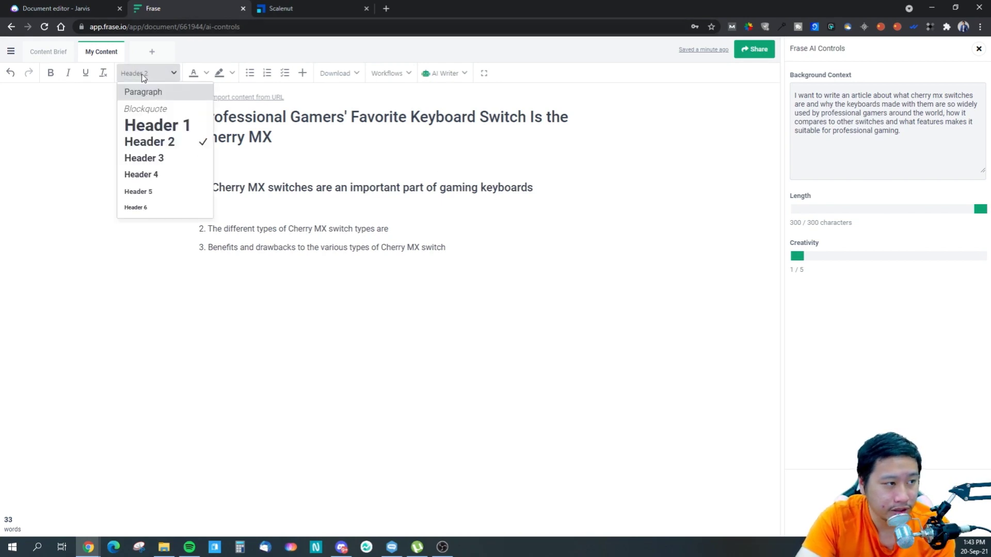
left_click(153, 92)
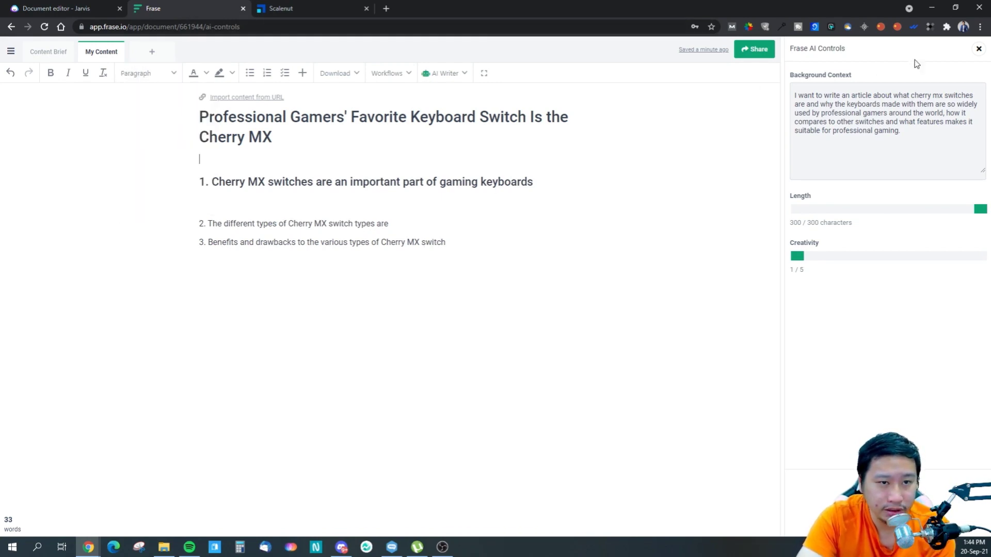
left_click(978, 48)
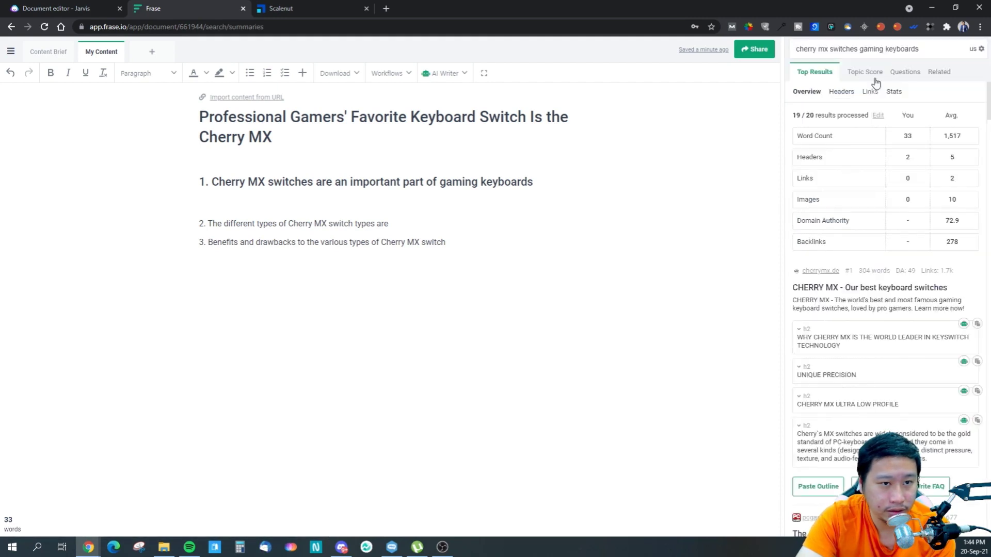
- Search the AI templates for "intro" and open the Blog Introduction template
left_click(443, 73)
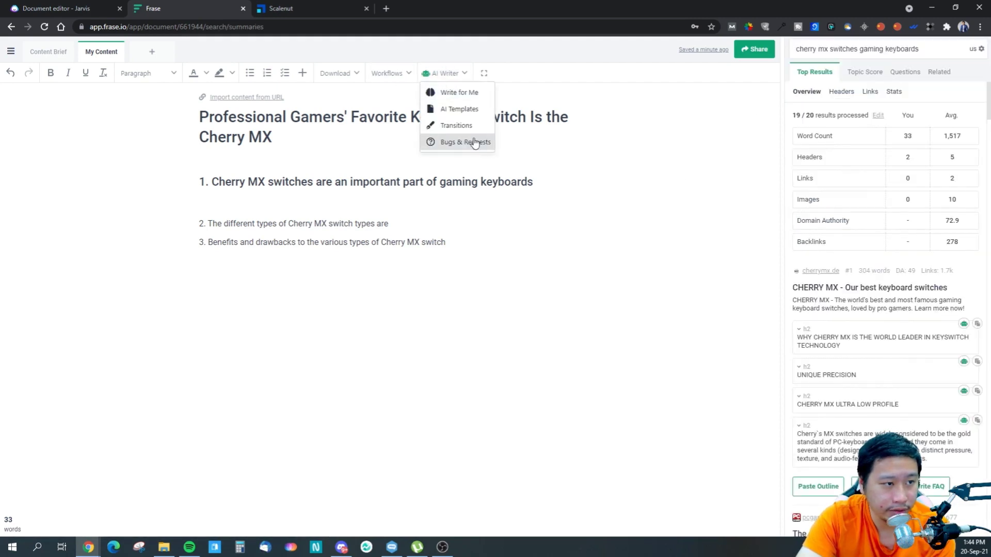
left_click(461, 109)
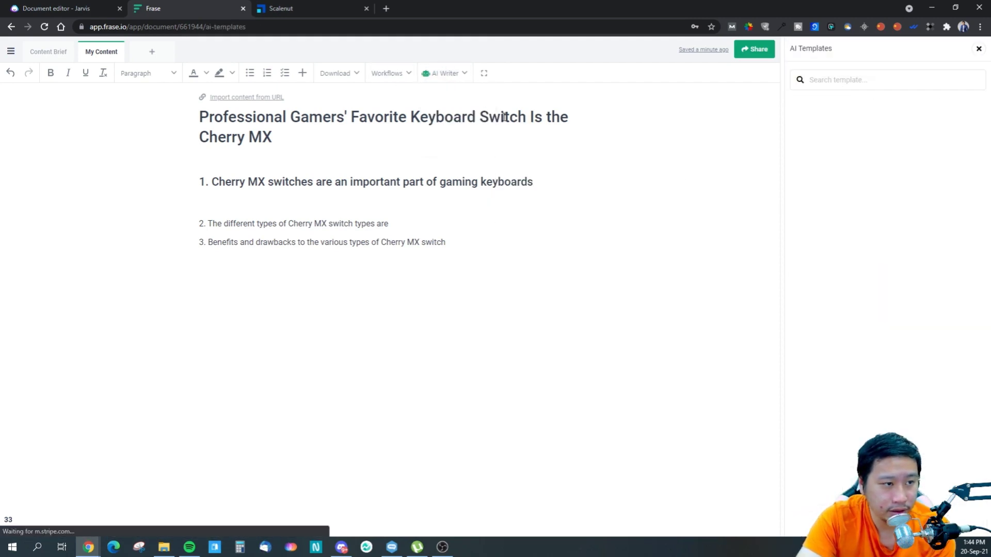
left_click(838, 80)
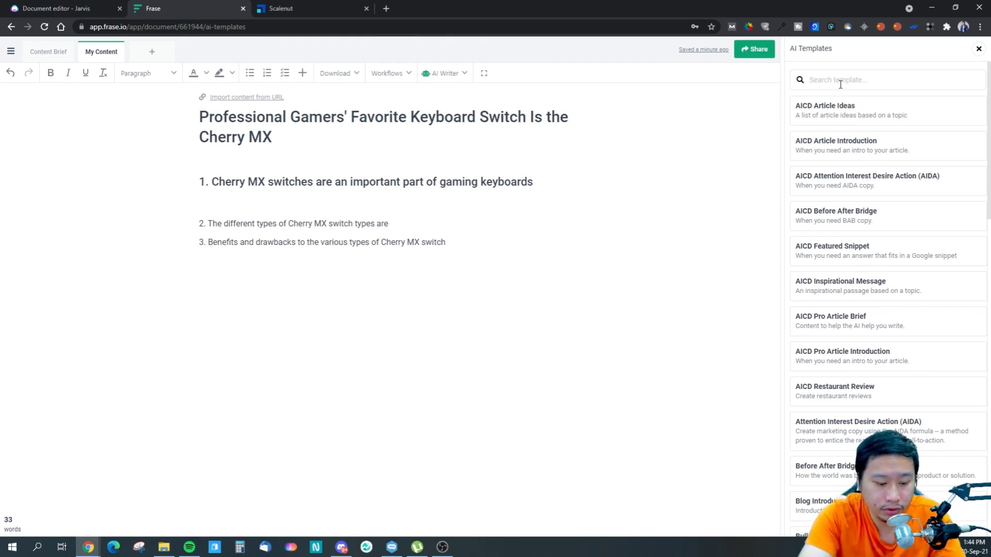
type("intro")
left_click(852, 185)
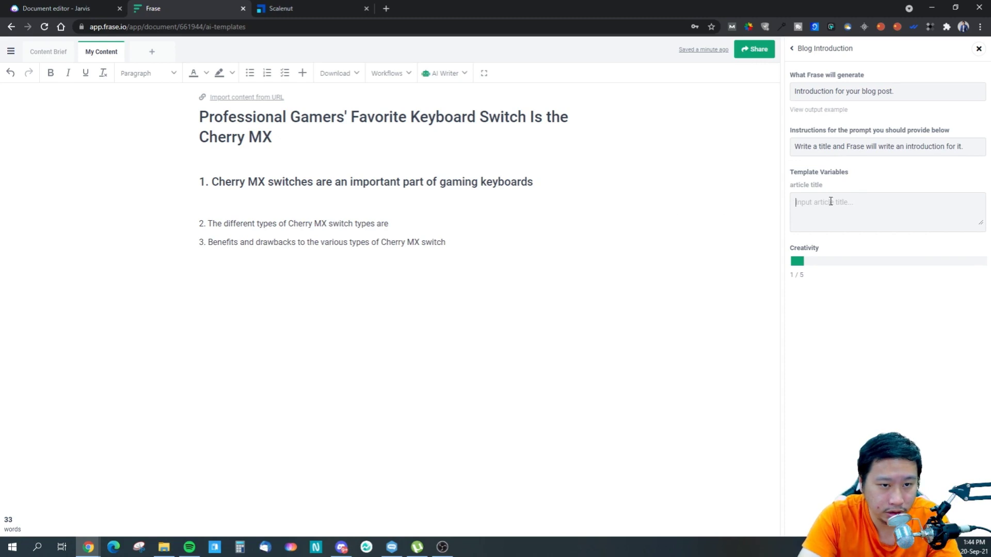
- Copy the post title into the template's article title and generate a blog introduction at creativity 1 / 5
triple_click(344, 127)
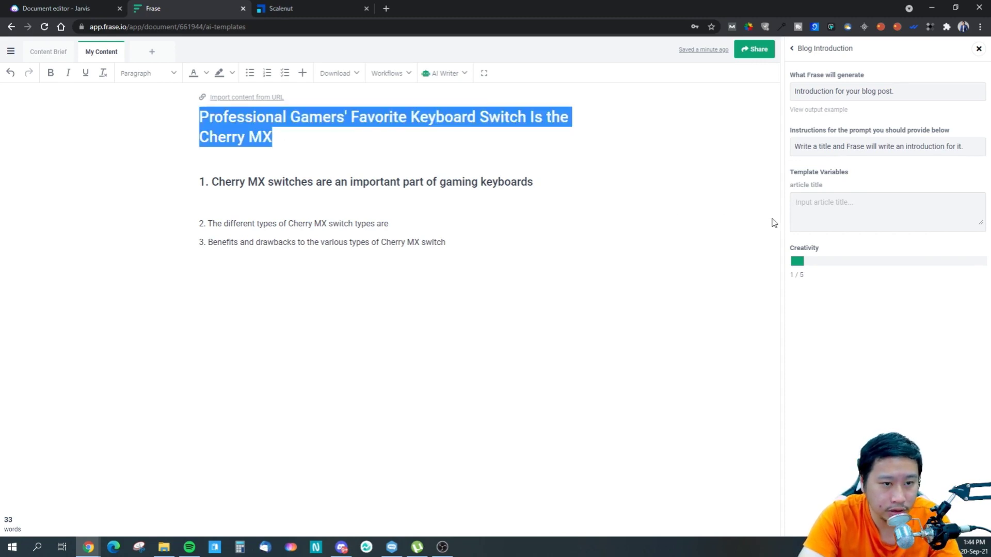
left_click(830, 217)
key("ctrl+v")
left_click(887, 509)
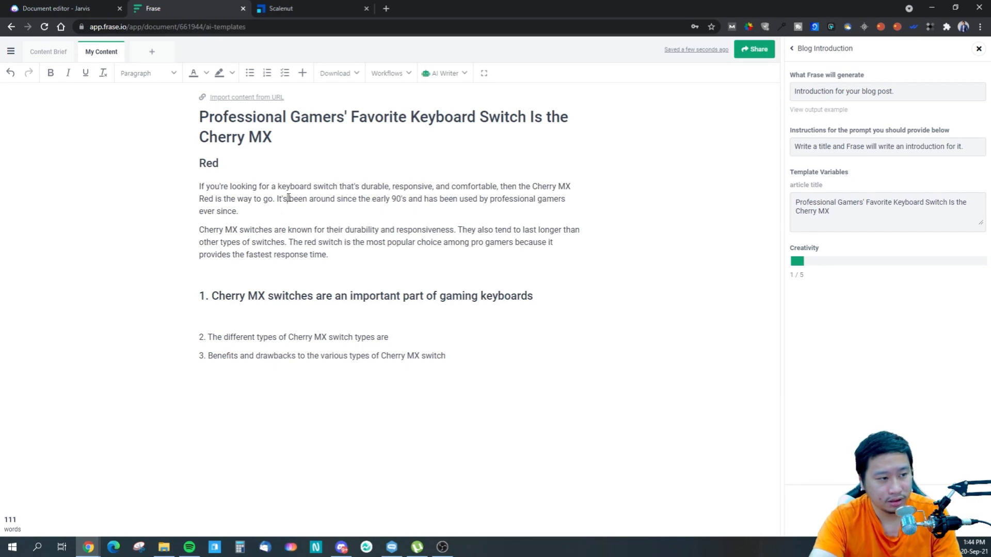
- Replace the opening of the generated introduction with "Cherry MX", then delete the whole introduction
left_click_drag(288, 198, 176, 162)
type("CherryX")
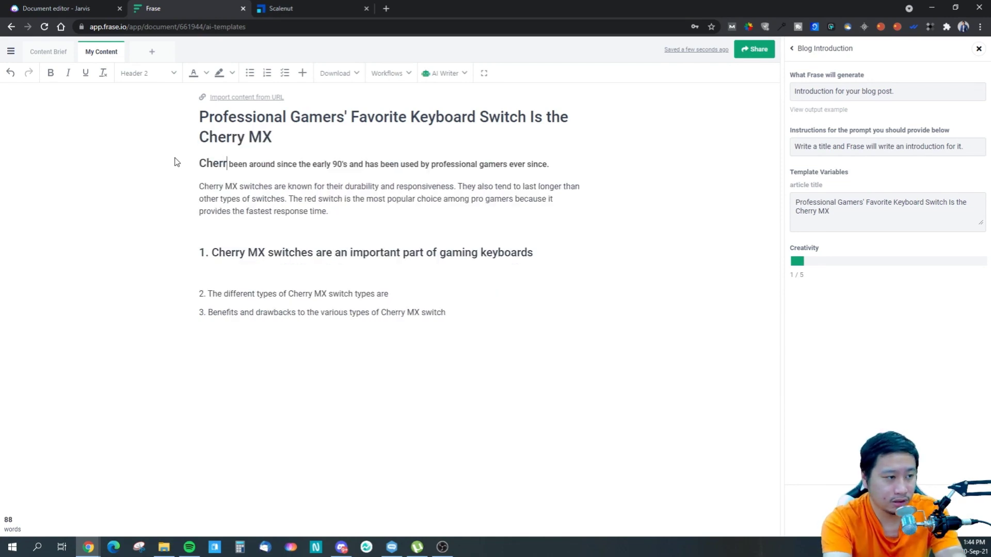
key("BackSpace")
type("MX")
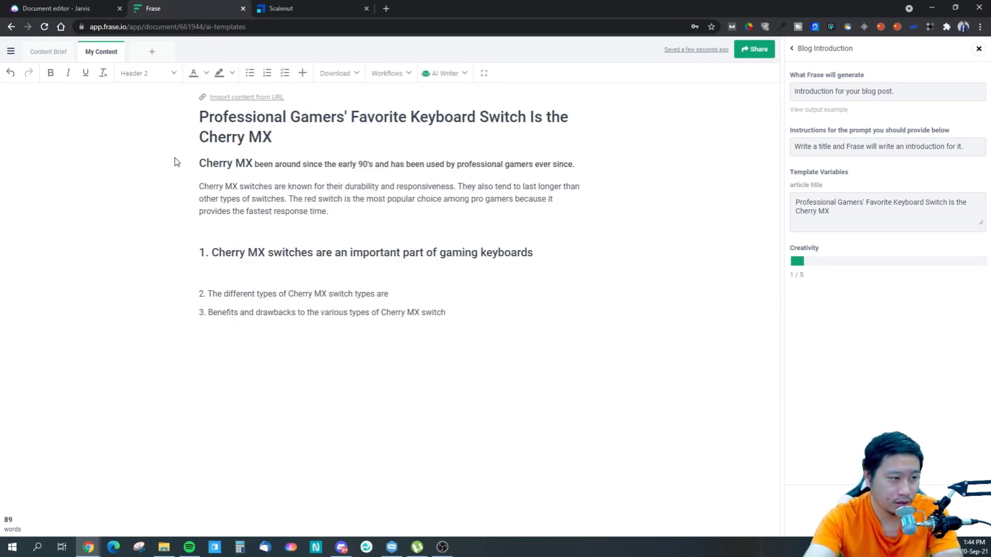
left_click(402, 141)
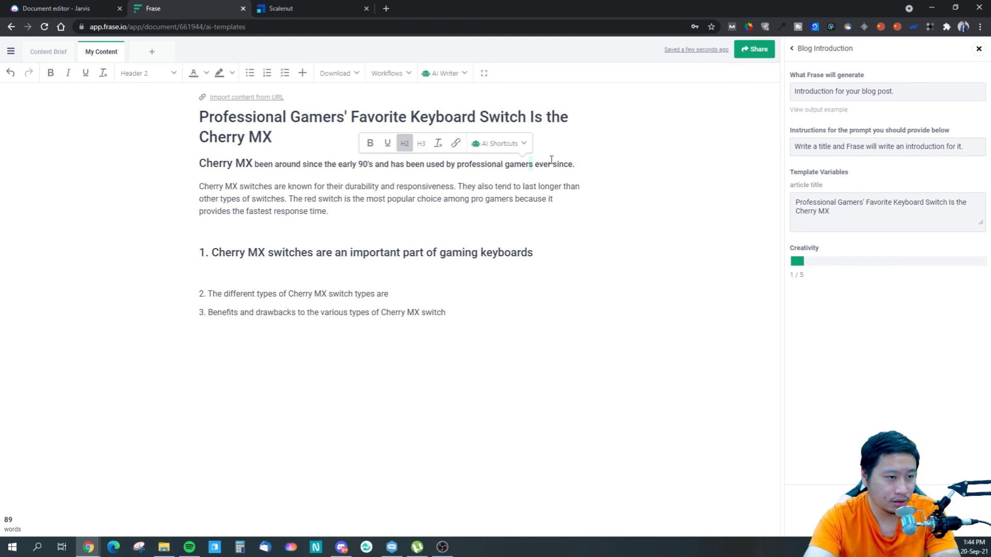
left_click_drag(332, 213, 155, 162)
key("BackSpace")
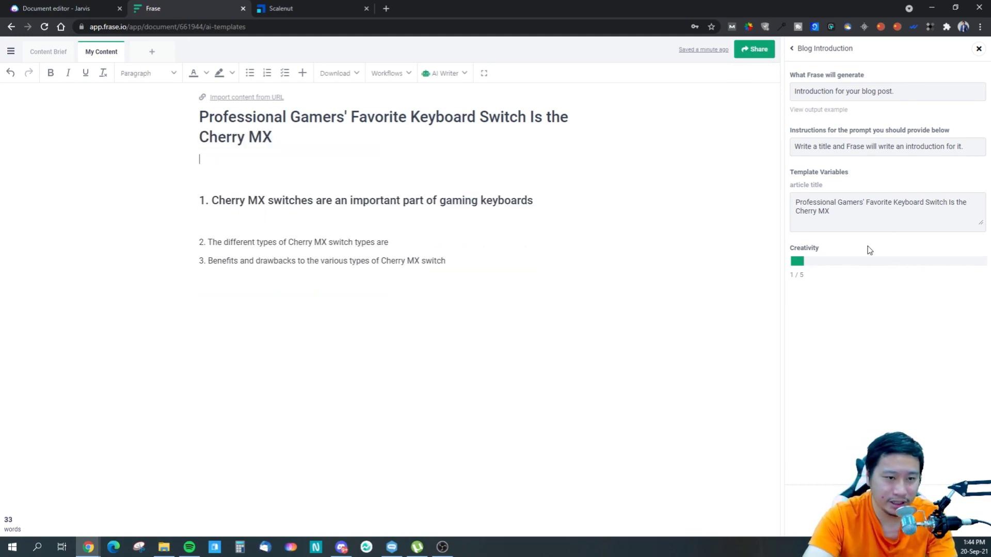
- Generate another introduction at creativity 5 / 5, then delete it along with the empty line above the first heading
left_click_drag(795, 265, 979, 284)
left_click(888, 511)
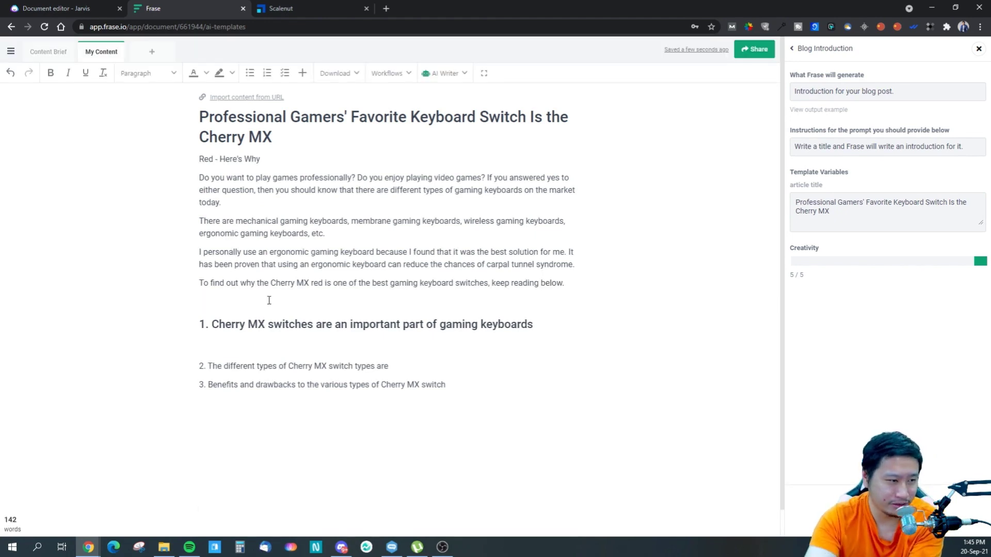
left_click_drag(239, 288, 177, 164)
key("BackSpace")
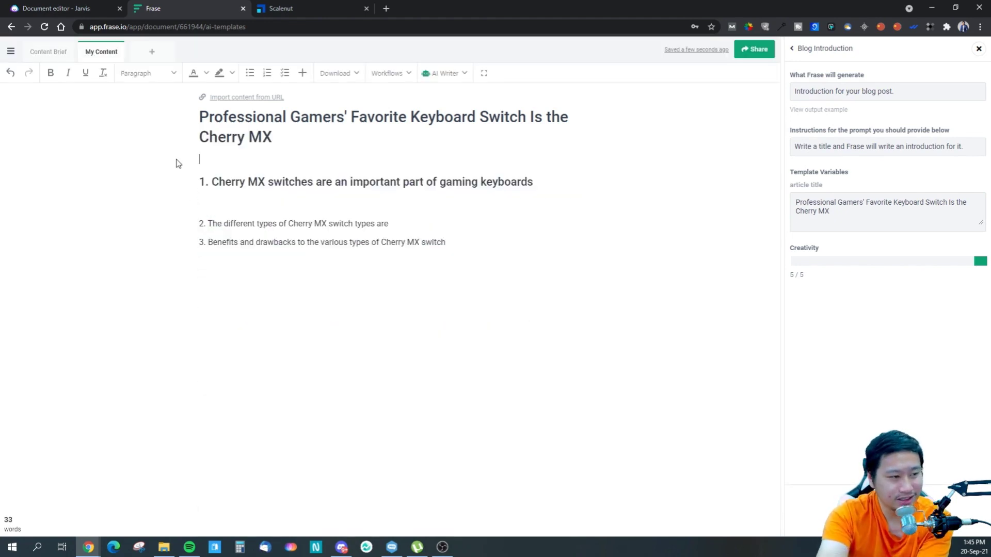
key("Delete")
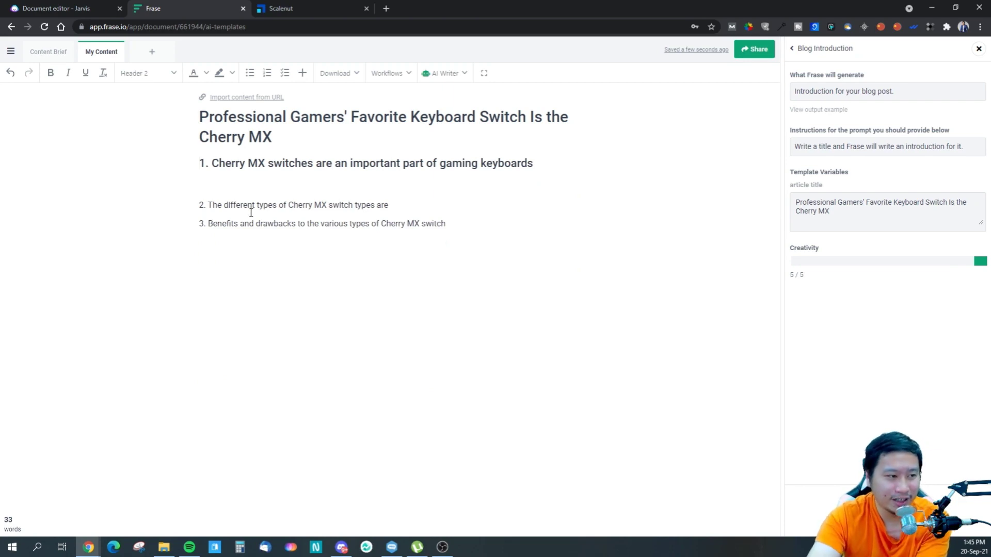
- Let the AI write about the first heading, "Cherry MX switches are an important part of gaming keyboards", and return to the template list
left_click(305, 182)
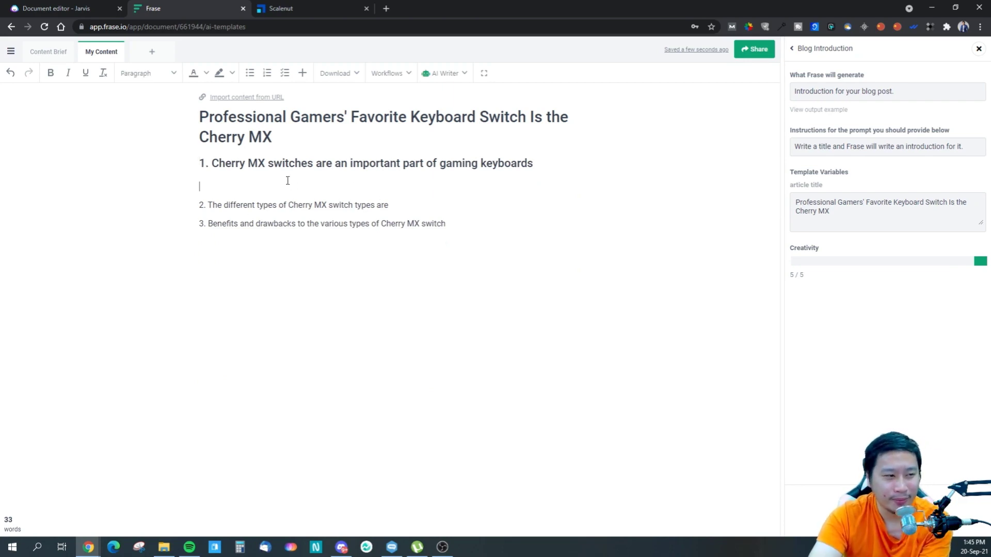
left_click_drag(277, 179, 189, 165)
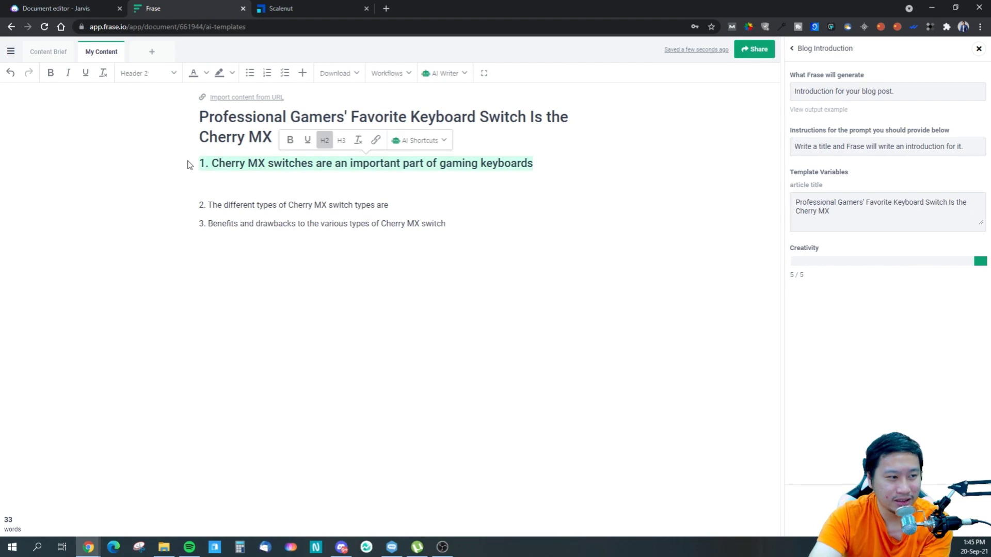
left_click(412, 145)
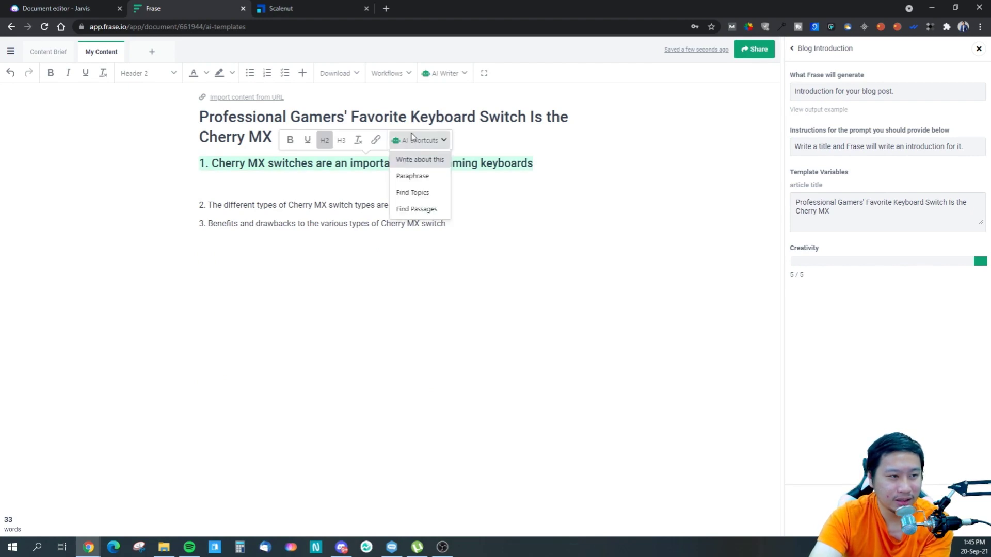
left_click(410, 162)
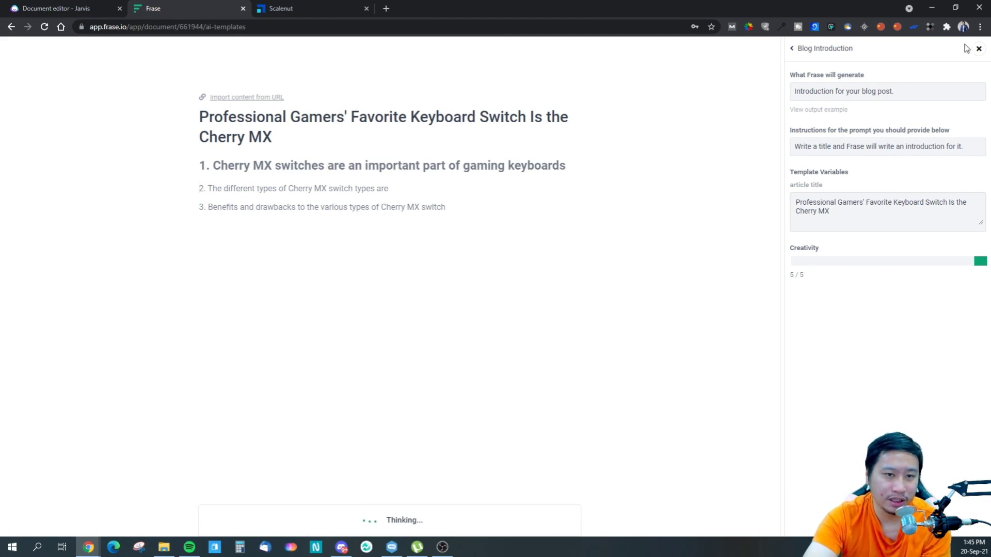
left_click(792, 50)
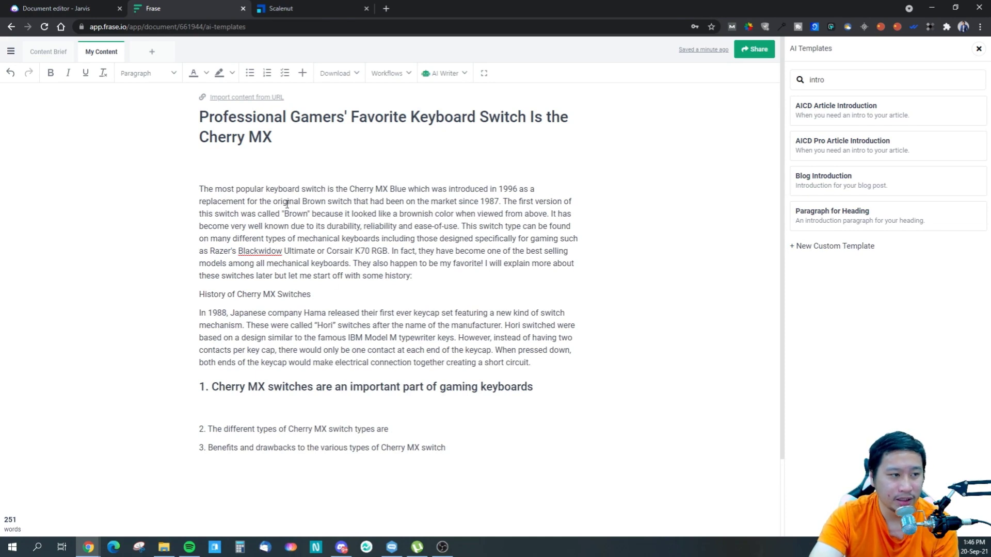
- Compare the text generated in Frase with the introduction in the Jarvis document, checking its claims about the switches' history
left_click_drag(282, 202, 305, 215)
left_click(370, 264)
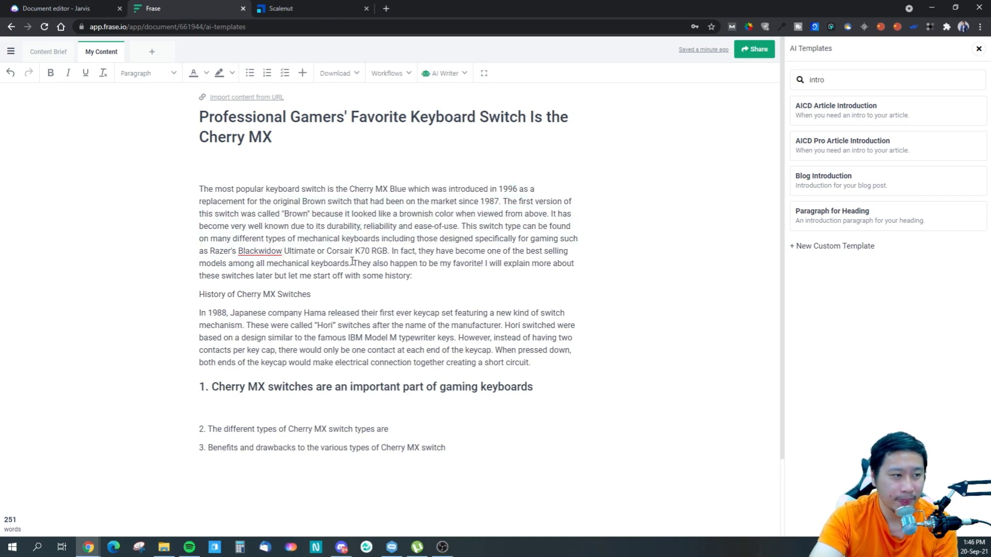
key("ctrl+shift+Tab")
scroll(421, 234, "up", 10)
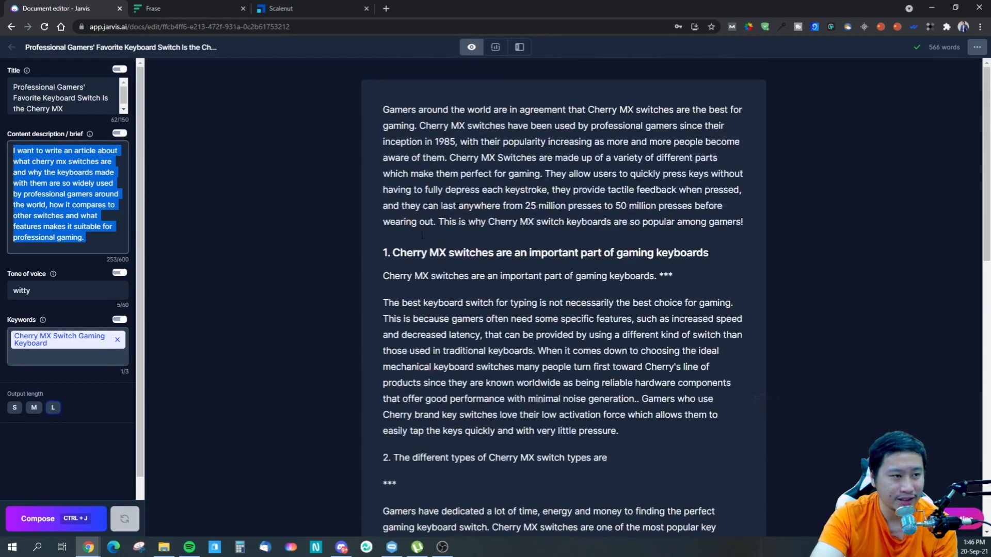
left_click(429, 205)
key("ctrl+Tab")
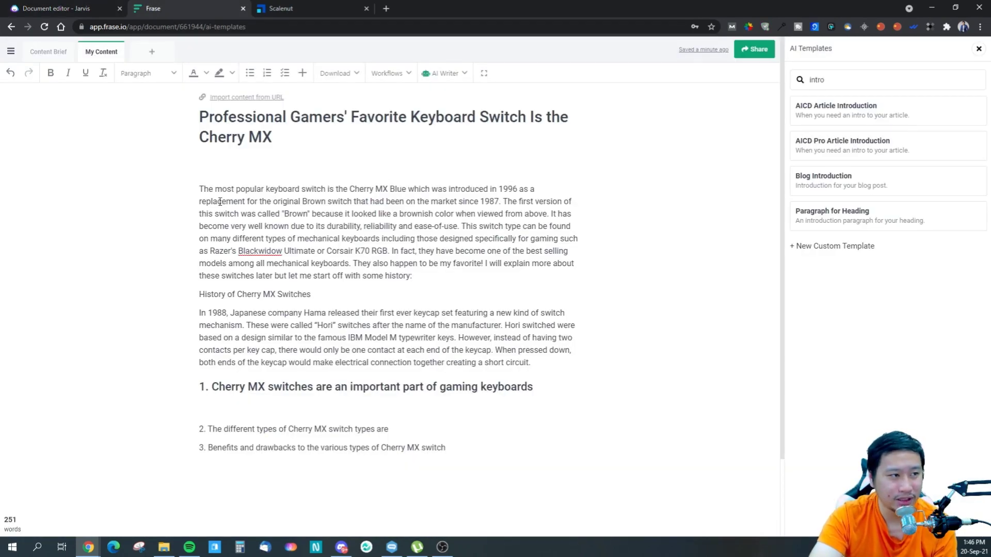
key("ctrl+Tab")
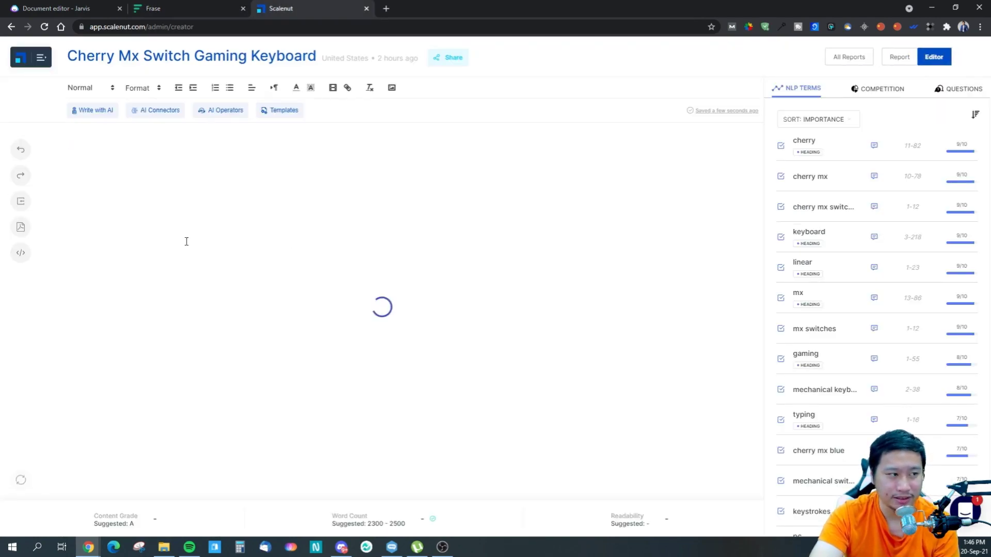
left_click(53, 8)
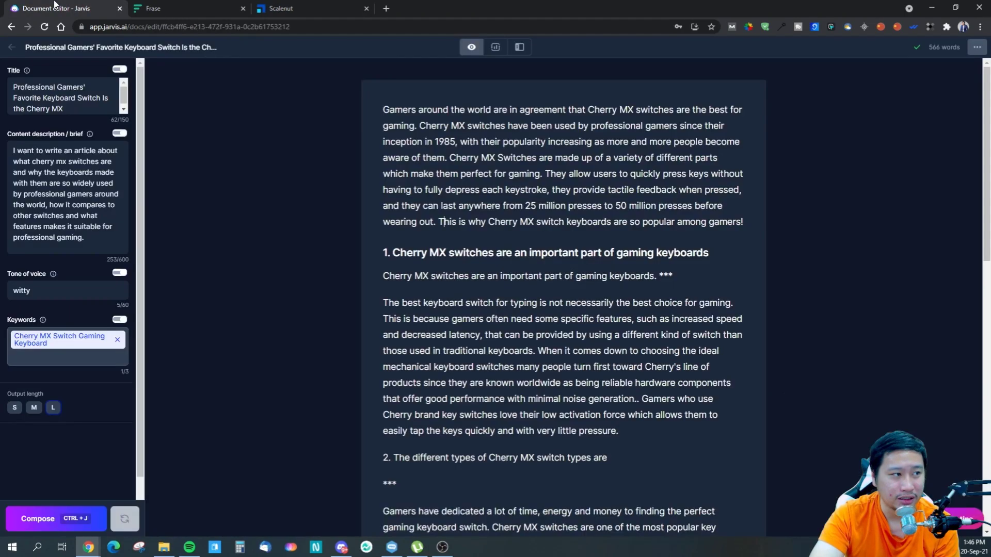
left_click(147, 6)
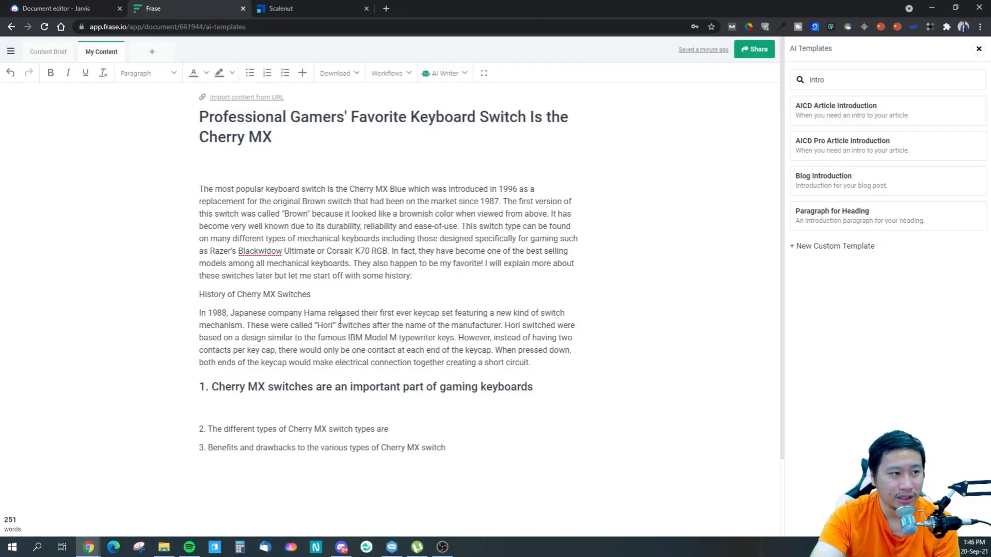
left_click(31, 8)
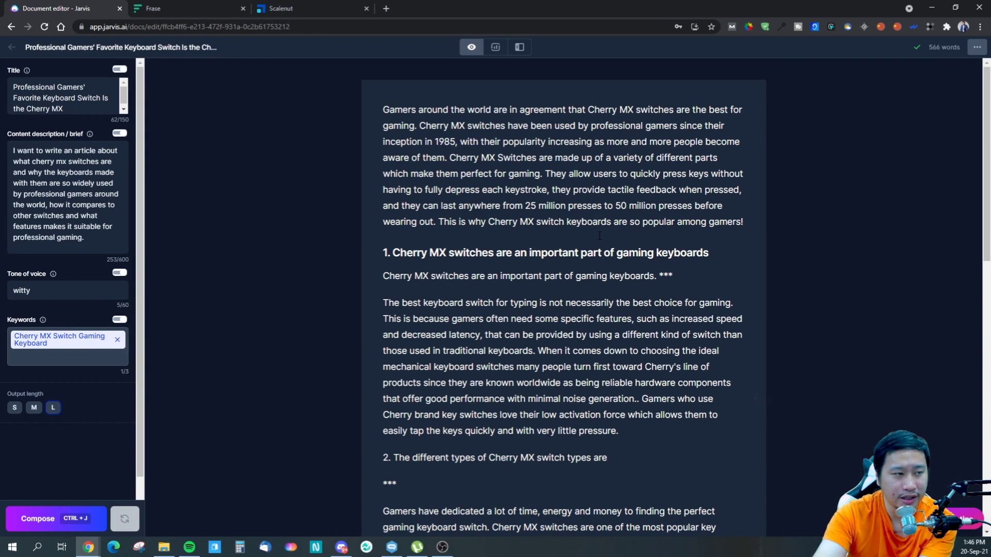
- Switch to Scalenut and review its Cherry MX article's introduction and numbered sections
left_click(292, 11)
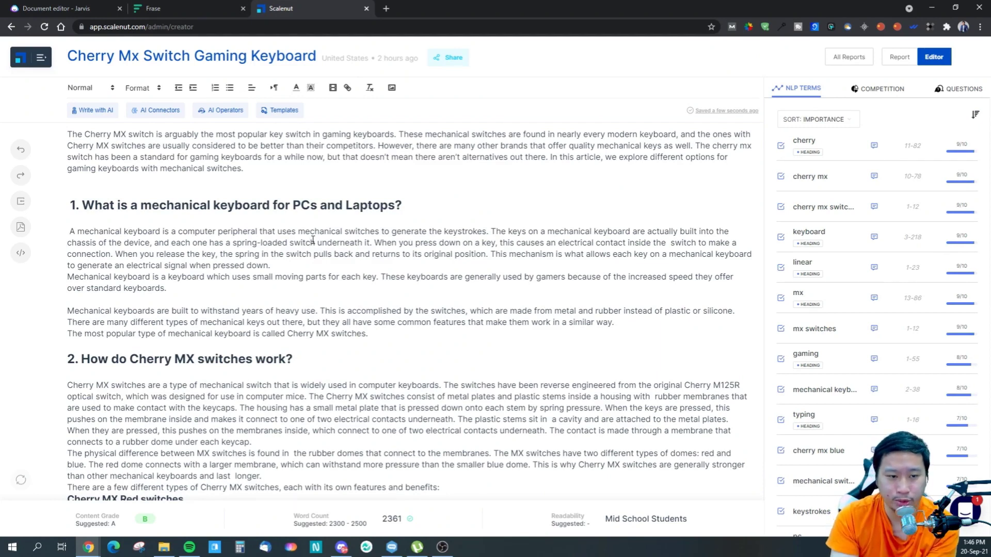
scroll(331, 352, "down", 3)
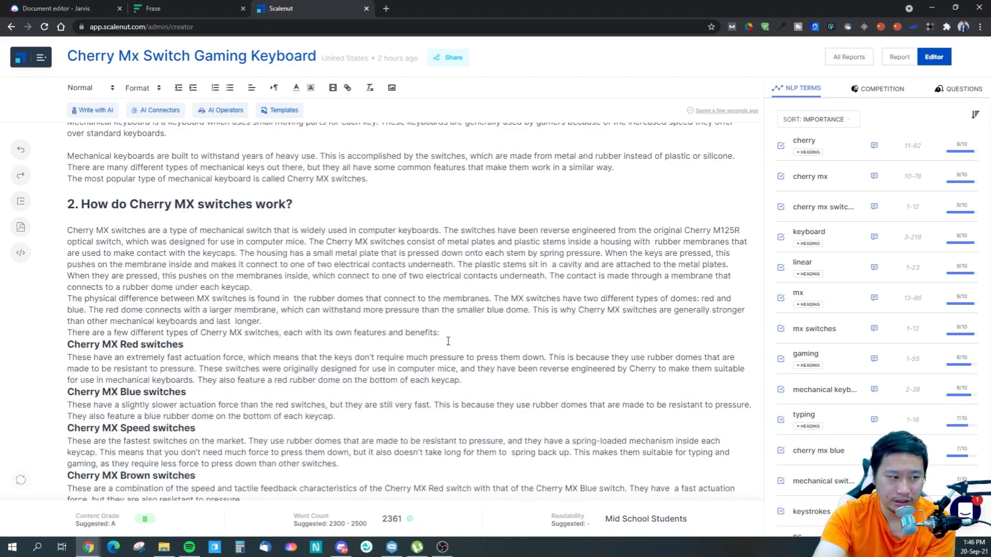
scroll(373, 370, "down", 15)
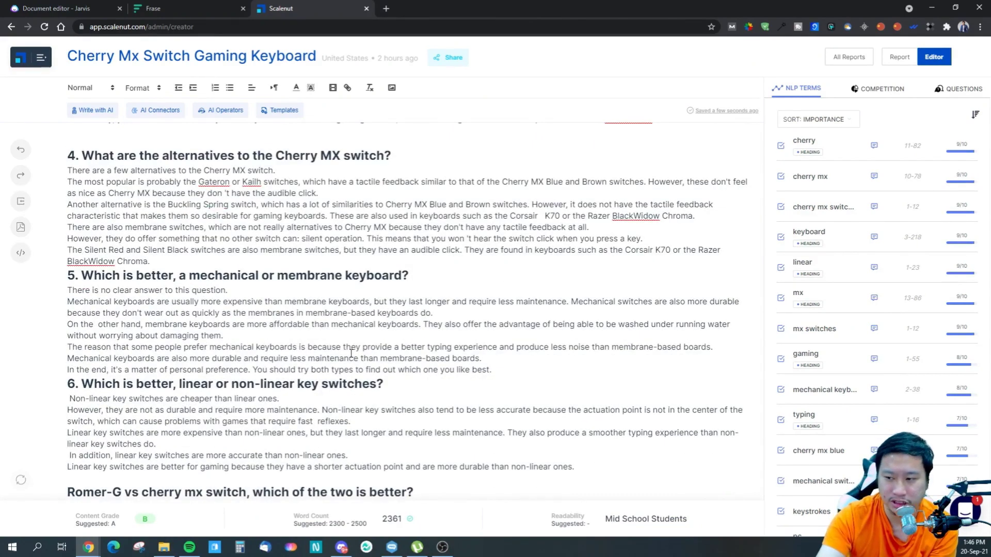
scroll(336, 345, "up", 3)
scroll(307, 329, "up", 10)
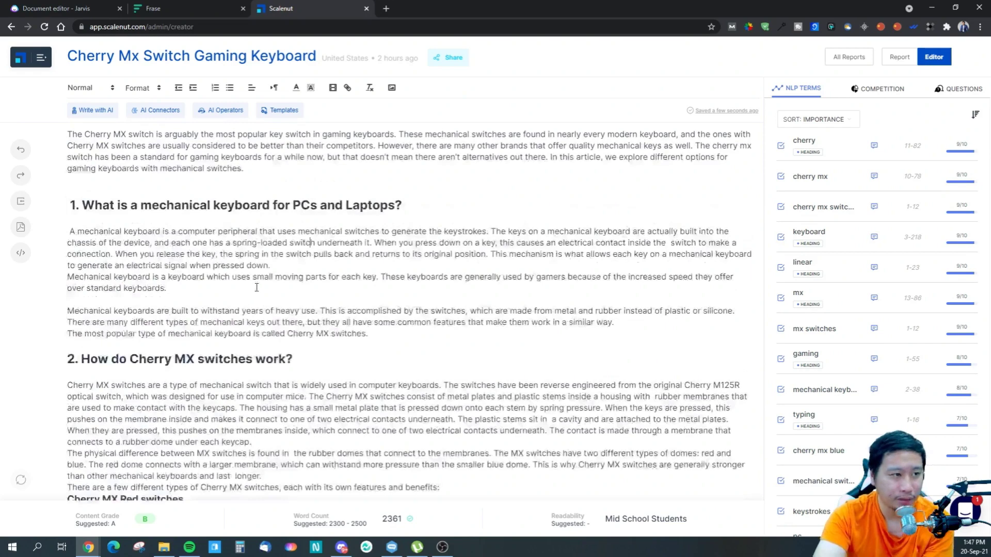
- Switch back to Jarvis and reread the closing sentences of its introduction paragraph
left_click(71, 9)
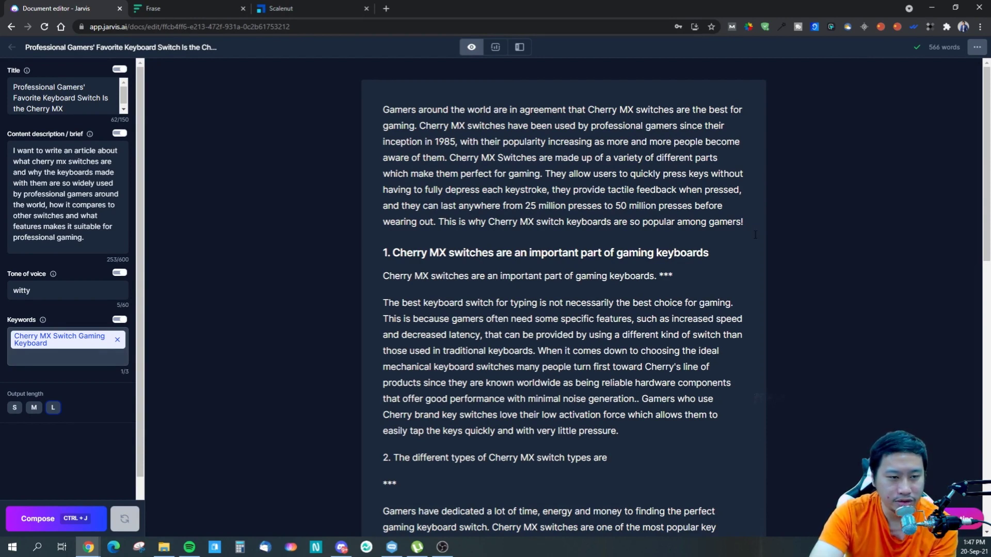
left_click_drag(744, 222, 536, 221)
left_click(483, 204)
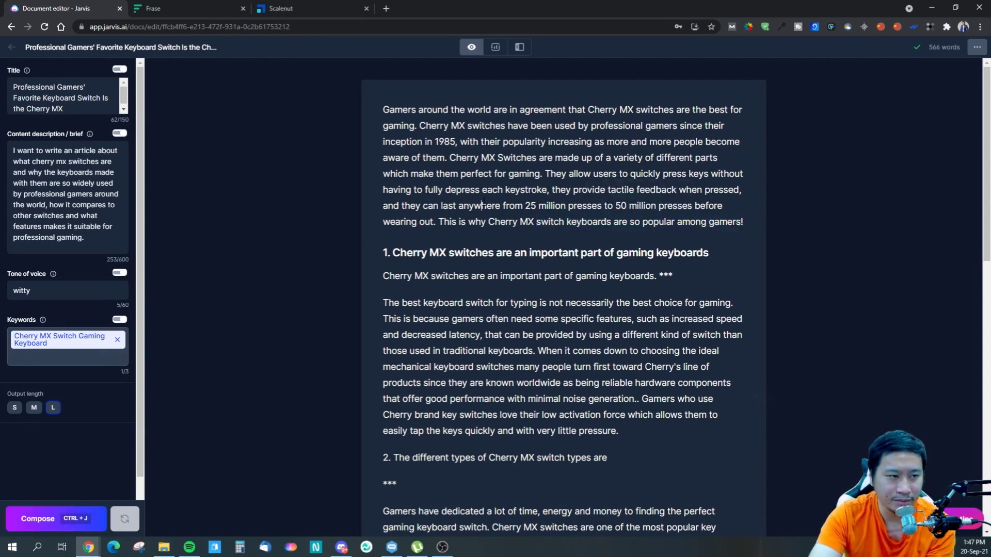